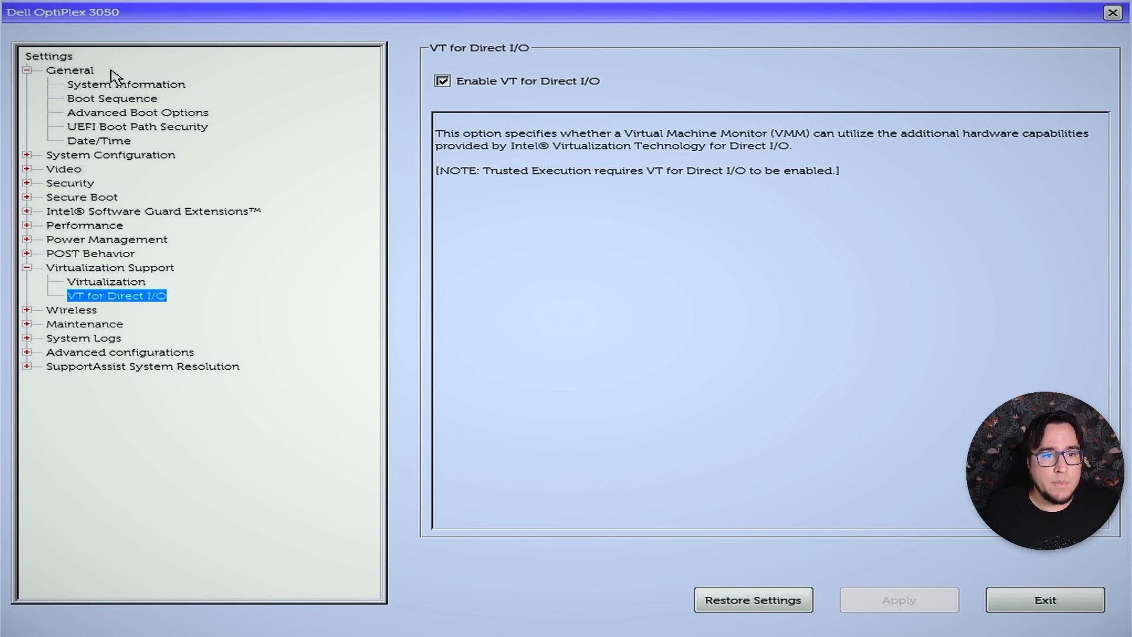
Put UEFI: Generic Flash Disk 8.07 first in the boot sequence, apply it as custom user settings, and exit the BIOS.
{"action": "left_click", "coordinate": [94, 98]}
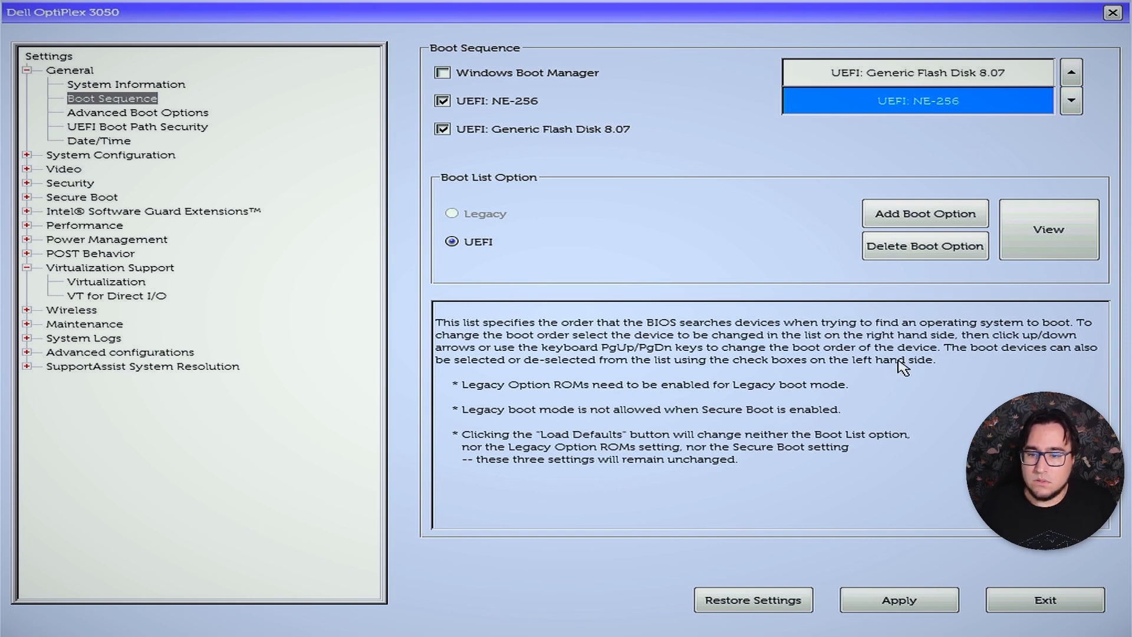
{"action": "left_click", "coordinate": [880, 598]}
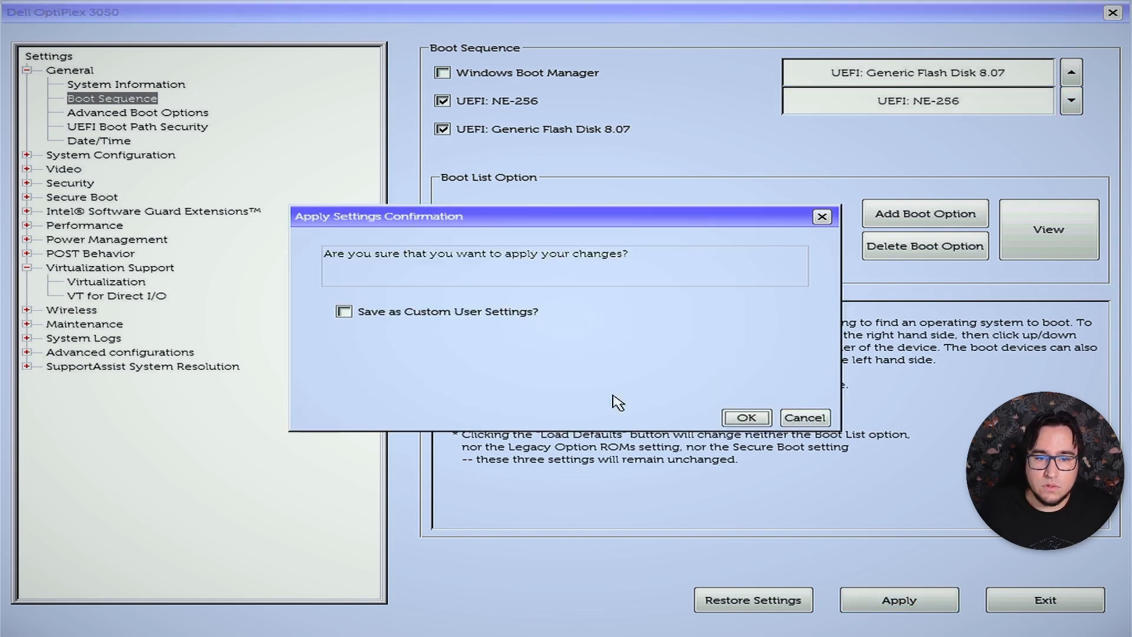
{"action": "left_click", "coordinate": [402, 313]}
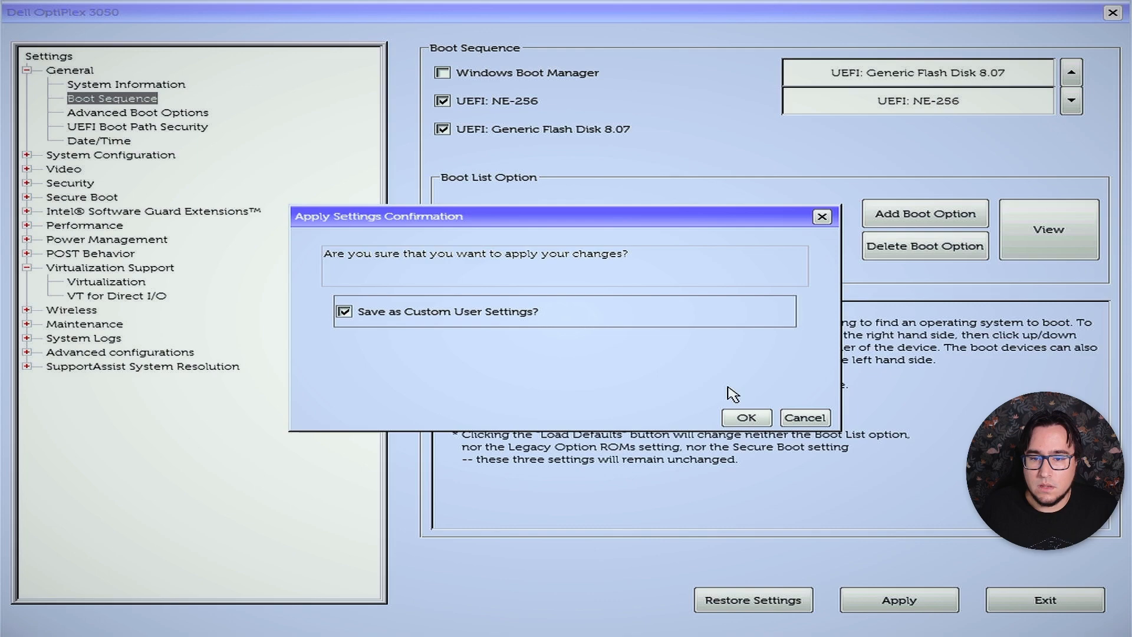
{"action": "left_click", "coordinate": [746, 416]}
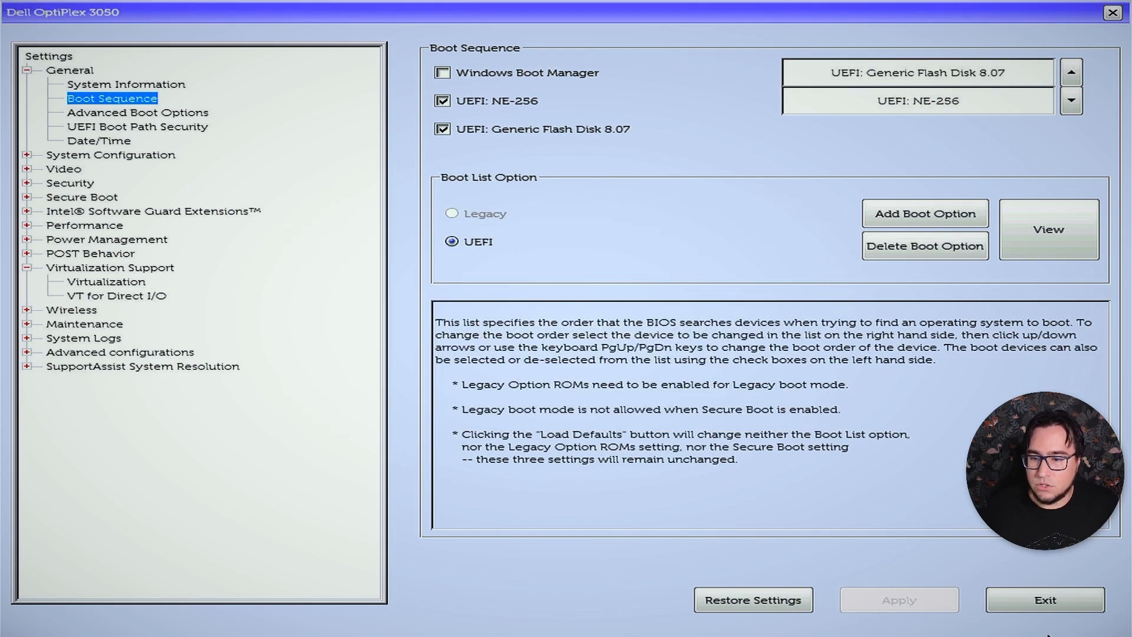
{"action": "left_click", "coordinate": [1018, 610]}
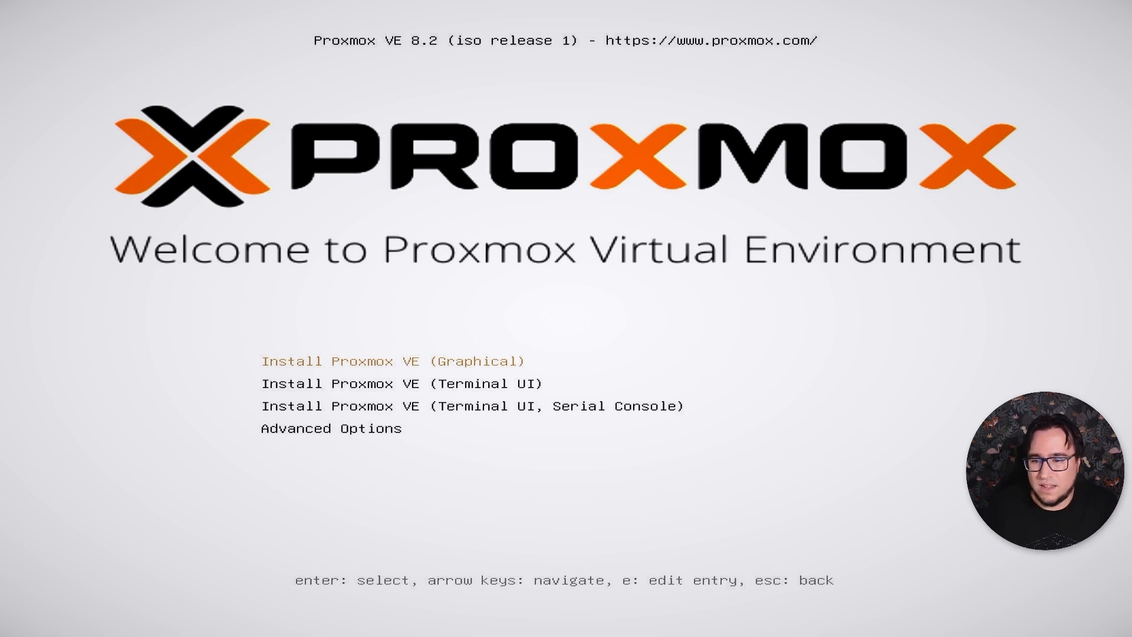
Start the graphical Proxmox VE installation and accept the end user license agreement.
{"action": "key", "text": "Return"}
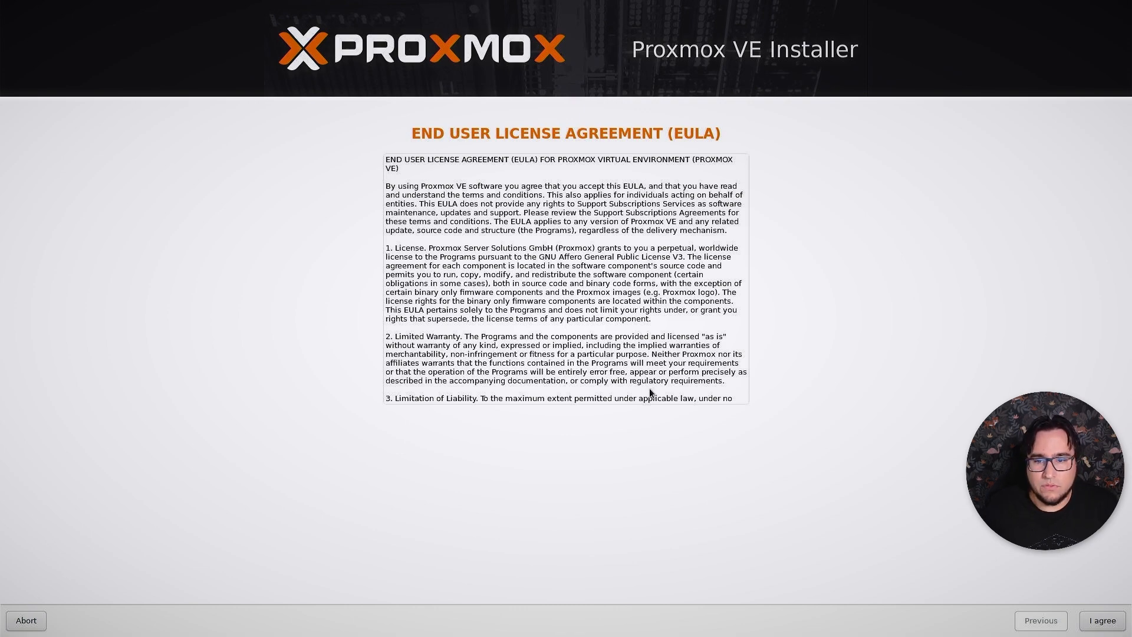
{"action": "scroll", "coordinate": [651, 384], "scroll_direction": "down", "scroll_amount": 10}
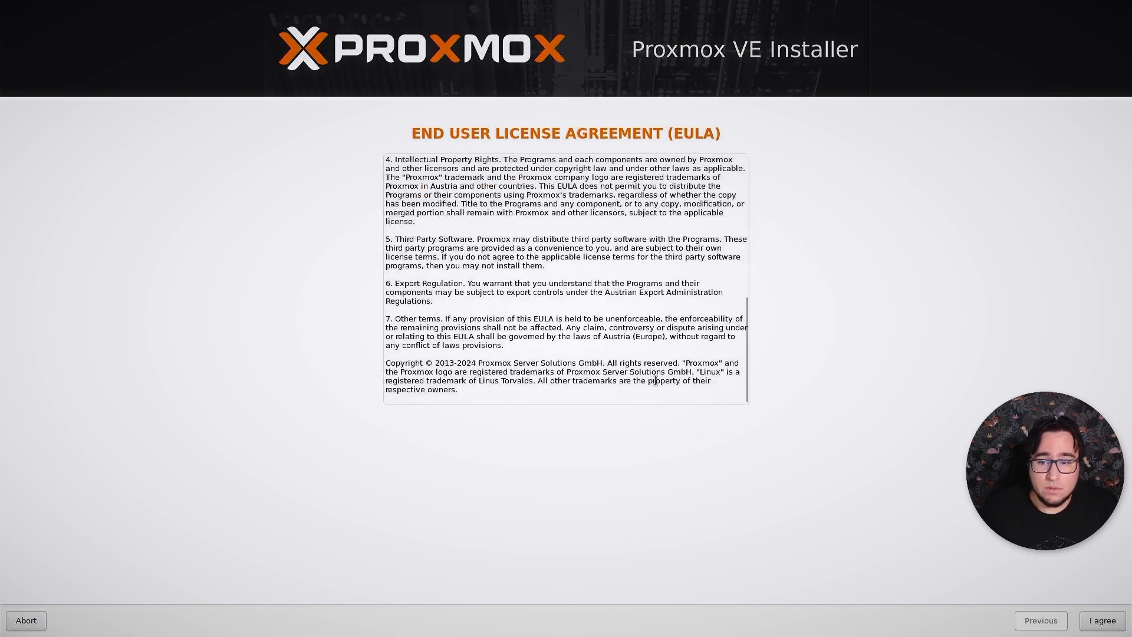
{"action": "left_click", "coordinate": [1108, 619]}
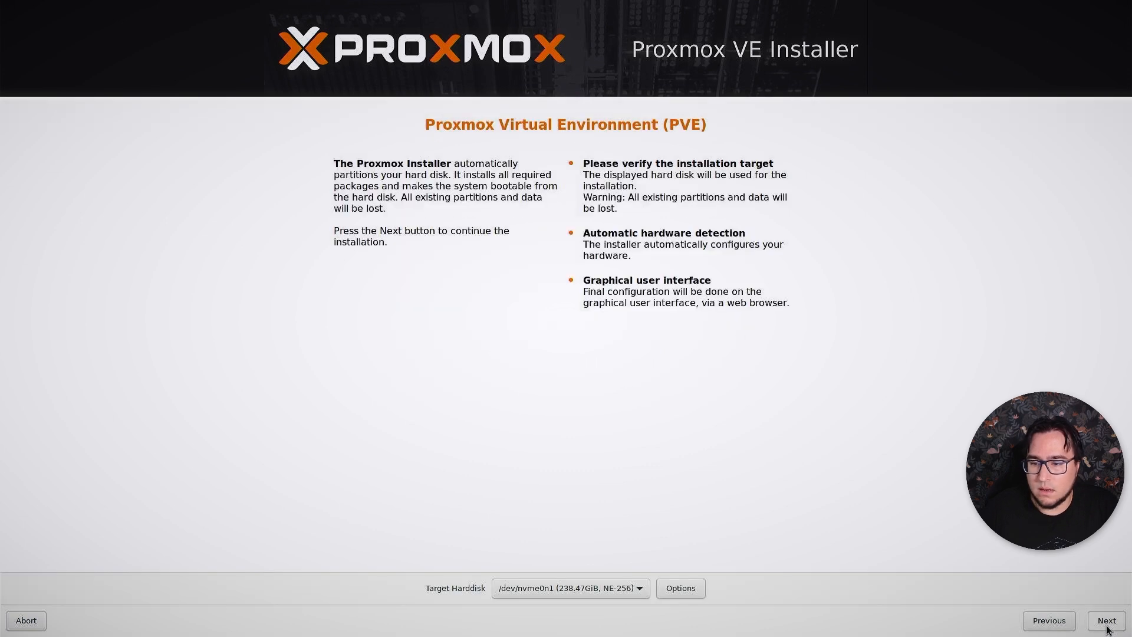
Review the target hard disk options and continue with /dev/nvme0n1 as the installation target.
{"action": "left_click", "coordinate": [591, 590]}
{"action": "left_click", "coordinate": [591, 589]}
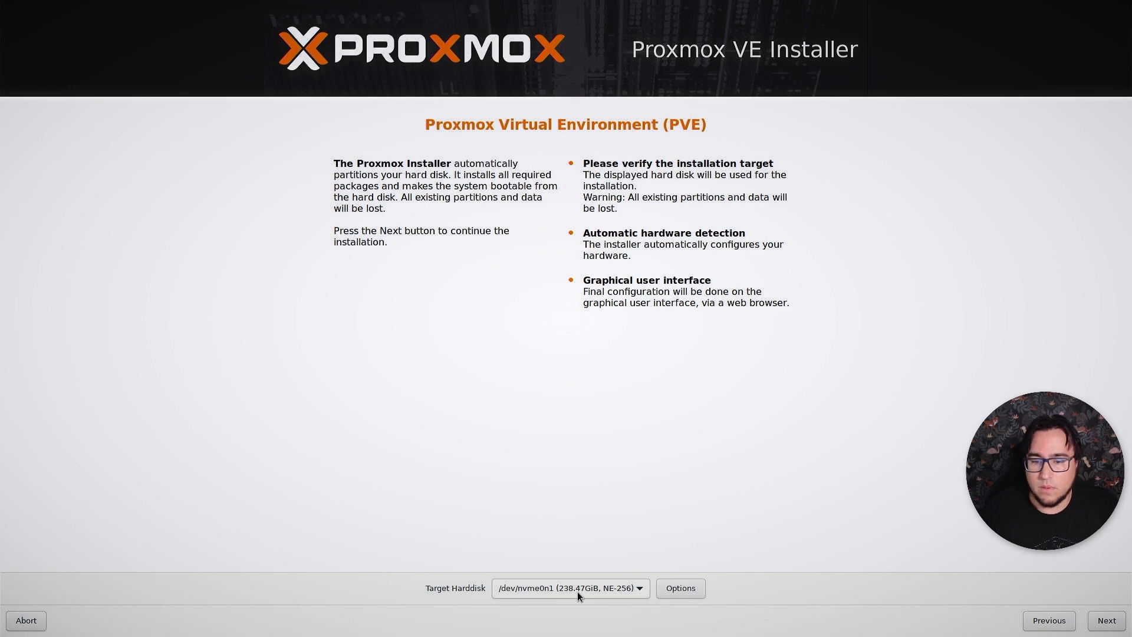
{"action": "left_click", "coordinate": [684, 589]}
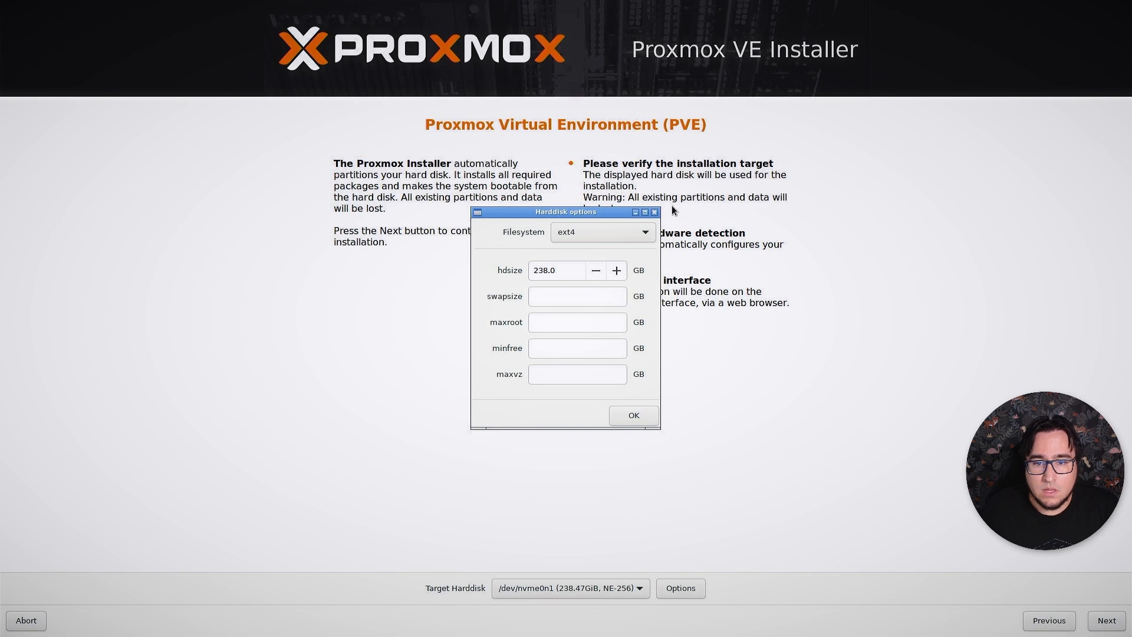
{"action": "left_click", "coordinate": [654, 212]}
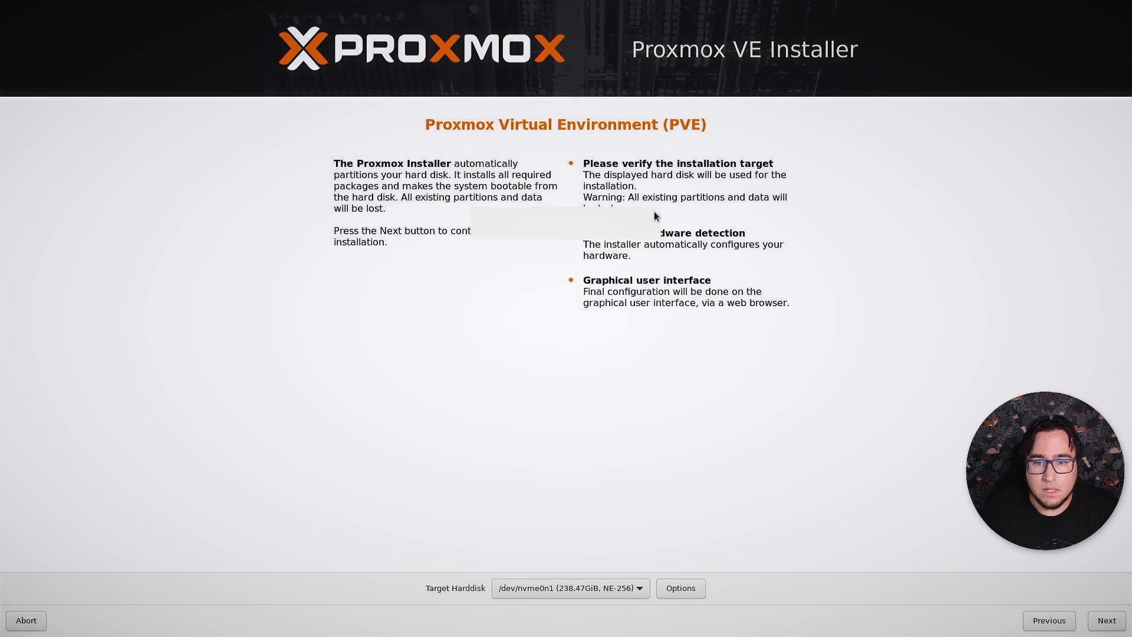
{"action": "left_click", "coordinate": [1103, 619]}
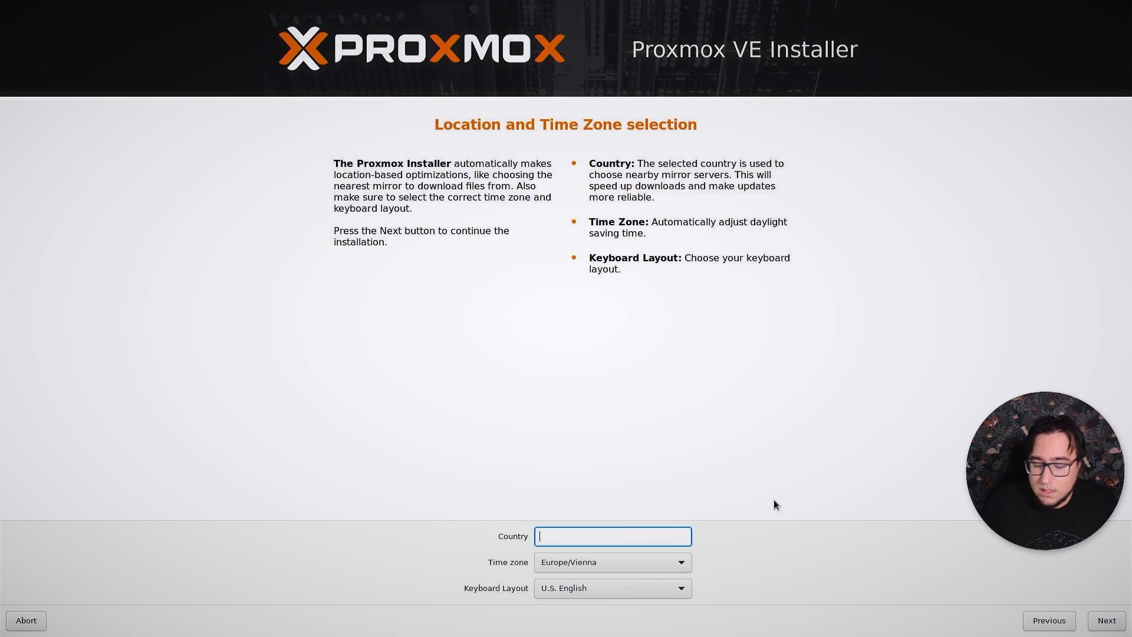
Set the country to Netherlands and accept the matching time zone and the U.S. English keyboard layout.
{"action": "type", "text": "Netherlands"}
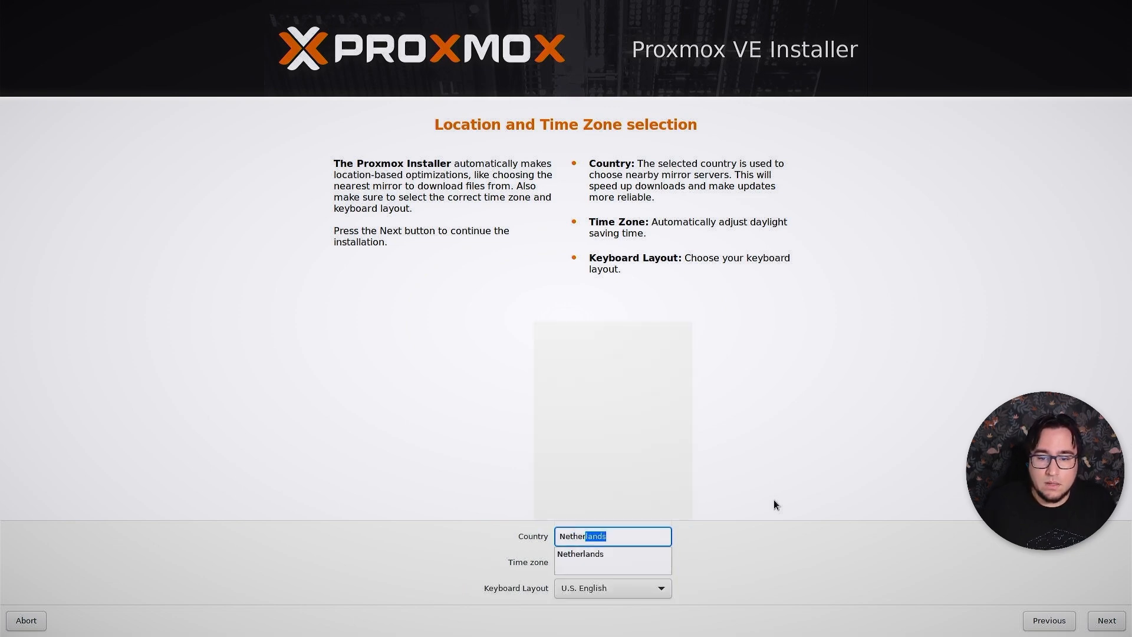
{"action": "key", "text": "Return"}
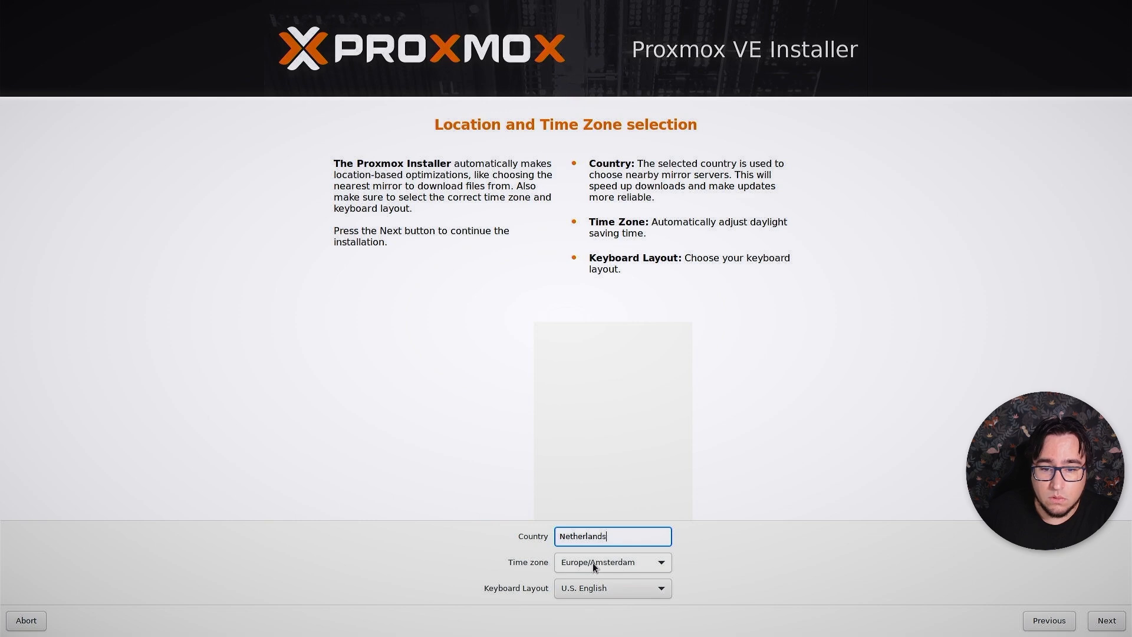
{"action": "left_click", "coordinate": [1103, 619]}
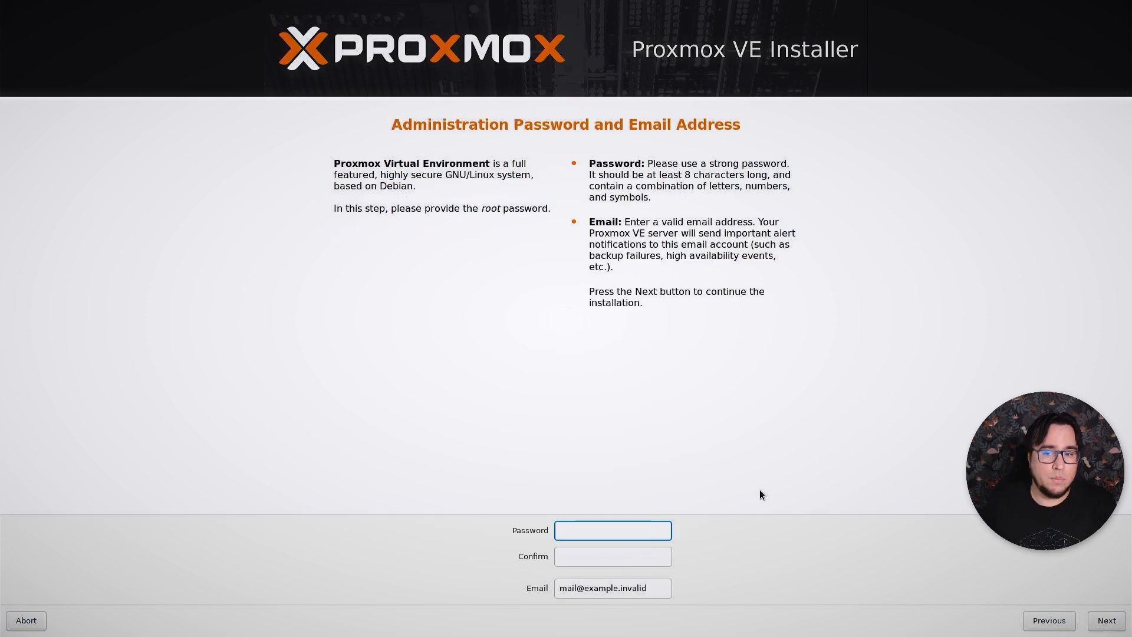
Enter and confirm the root password and fill in the administrator's e-mail address.
{"action": "type", "text": "**********"}
{"action": "key", "text": "Tab"}
{"action": "type", "text": "**********"}
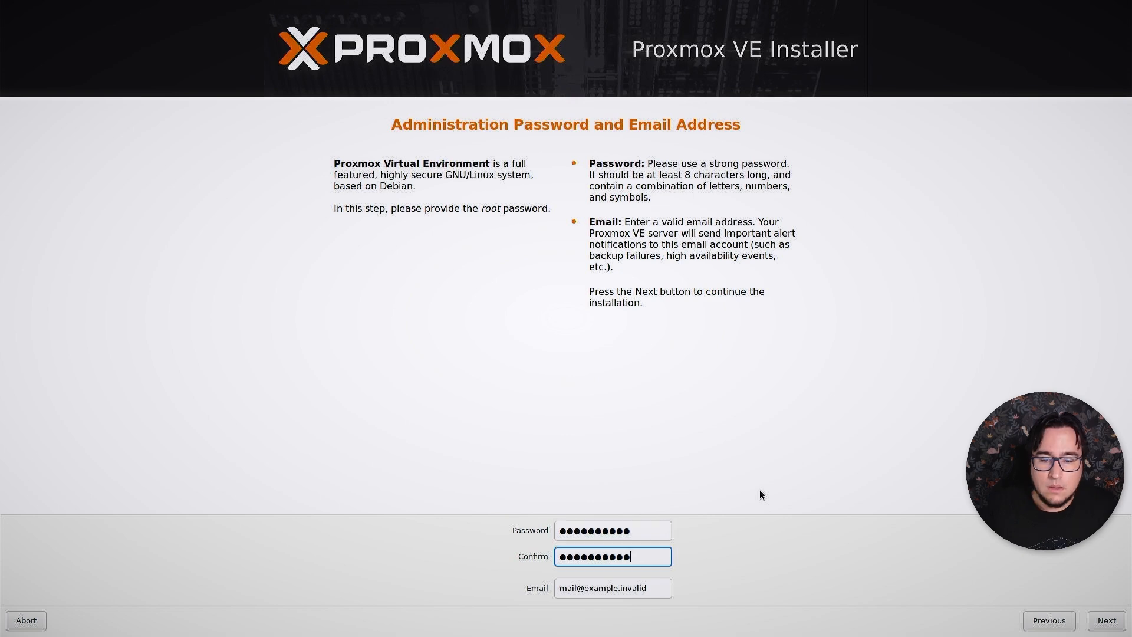
{"action": "key", "text": "Tab"}
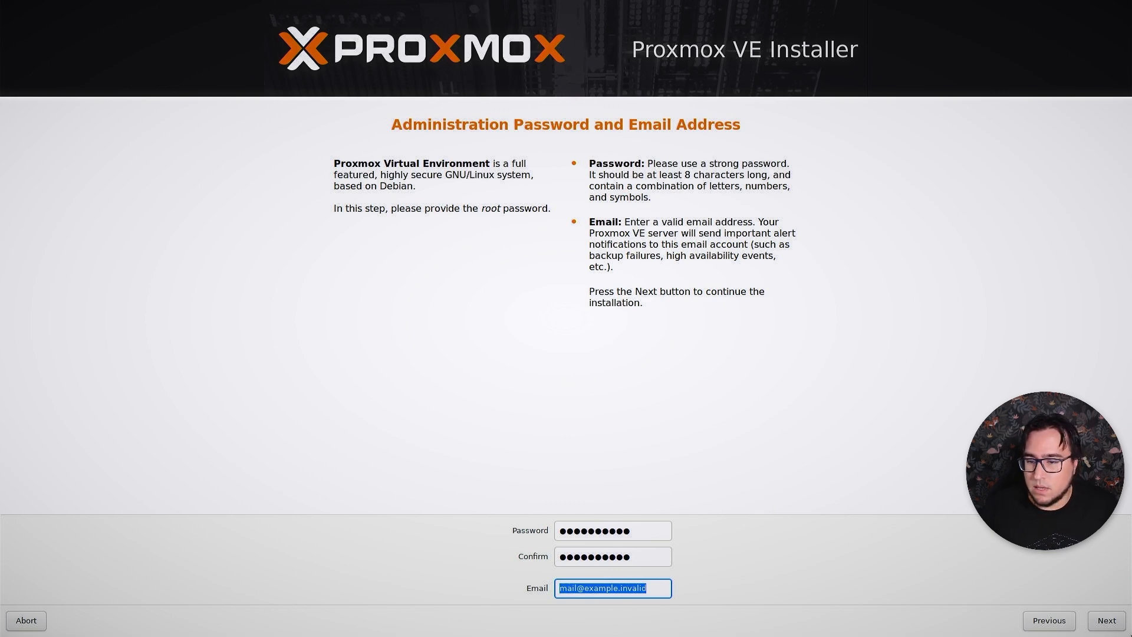
{"action": "left_click", "coordinate": [1104, 622]}
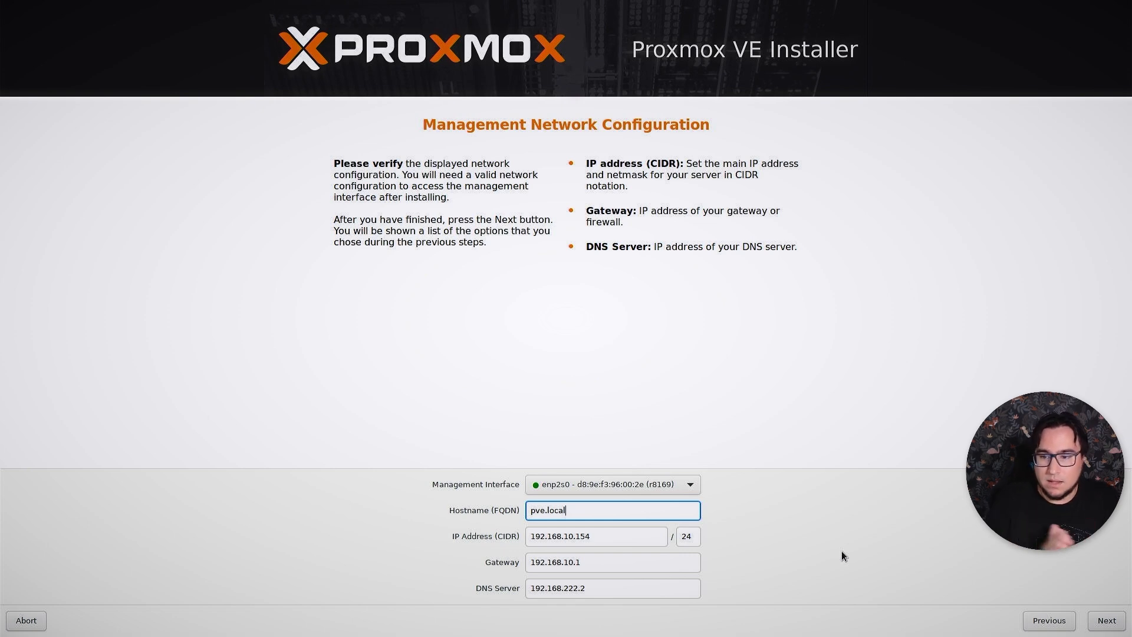
Set the management network's hostname (FQDN) to v01.nxt.sh.
{"action": "key", "text": "ctrl+a"}
{"action": "key", "text": "BackSpace"}
{"action": "type", "text": "v01"}
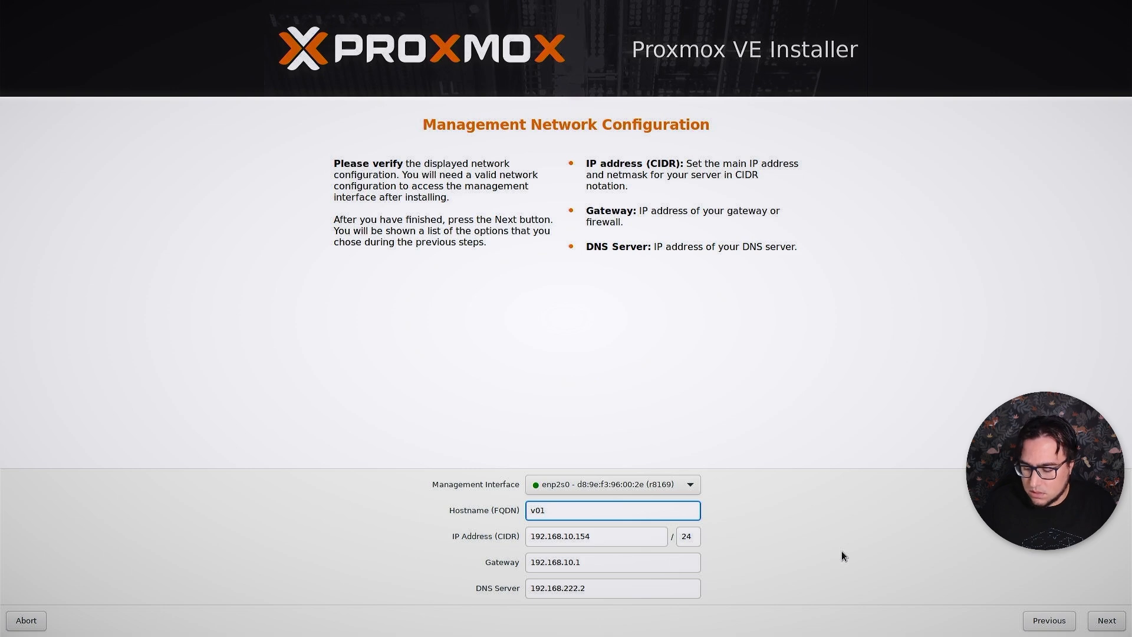
{"action": "type", "text": ".nxt."}
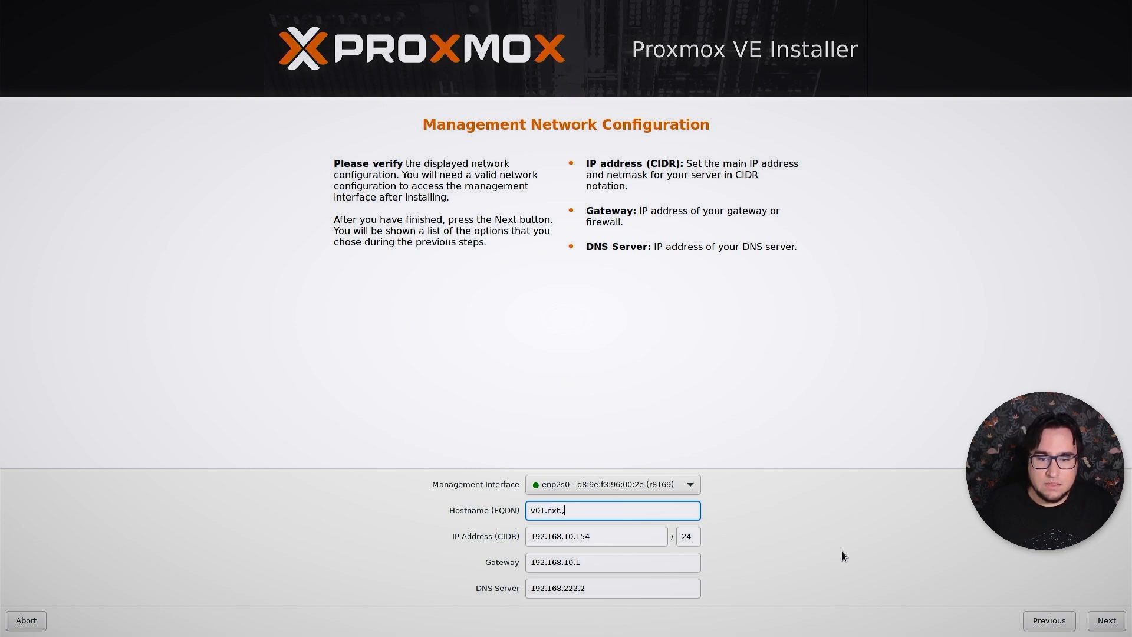
{"action": "type", "text": "sh"}
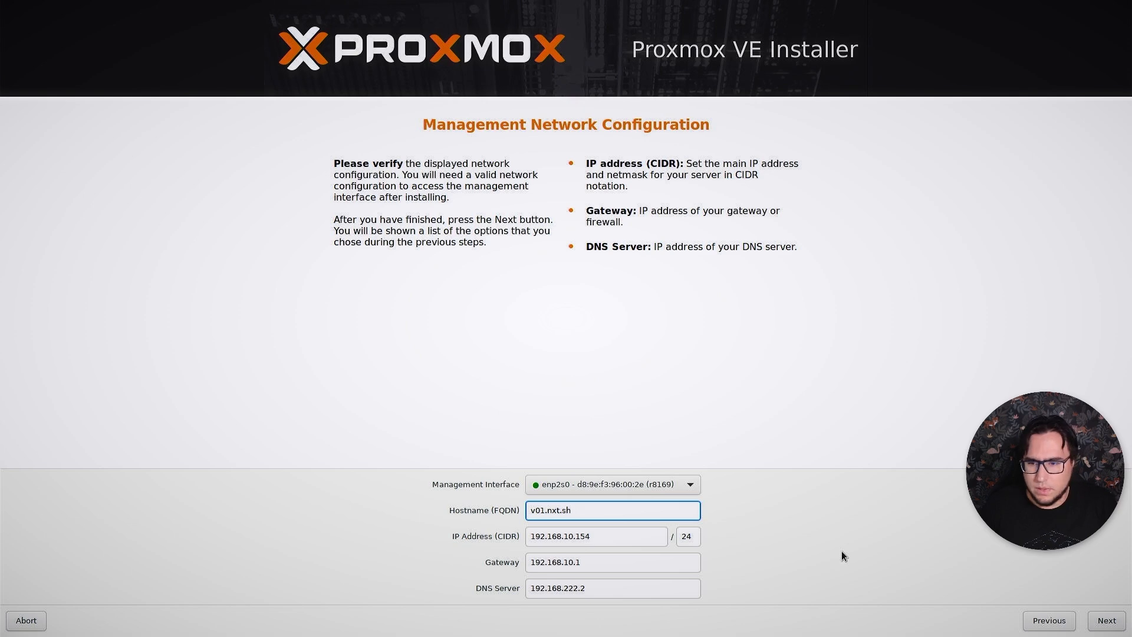
Set the server's IP address to 192.168.10.10 and start the installation with the summarized settings.
{"action": "left_click", "coordinate": [638, 539]}
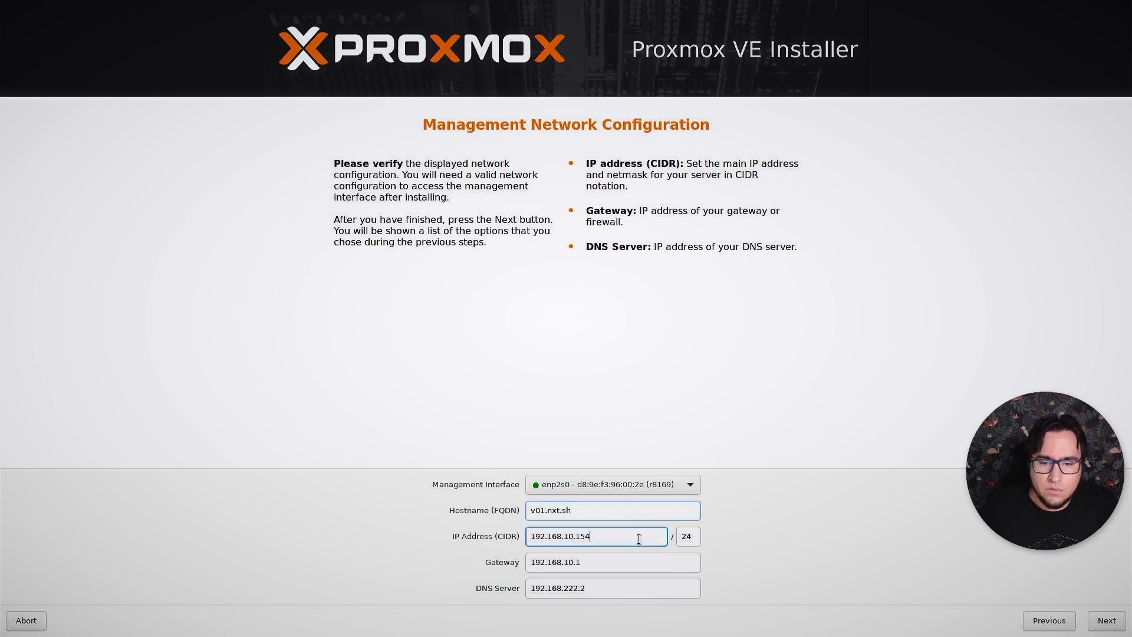
{"action": "key", "text": "BackSpace"}
{"action": "key", "text": "BackSpace"}
{"action": "key", "text": "BackSpace"}
{"action": "type", "text": "10"}
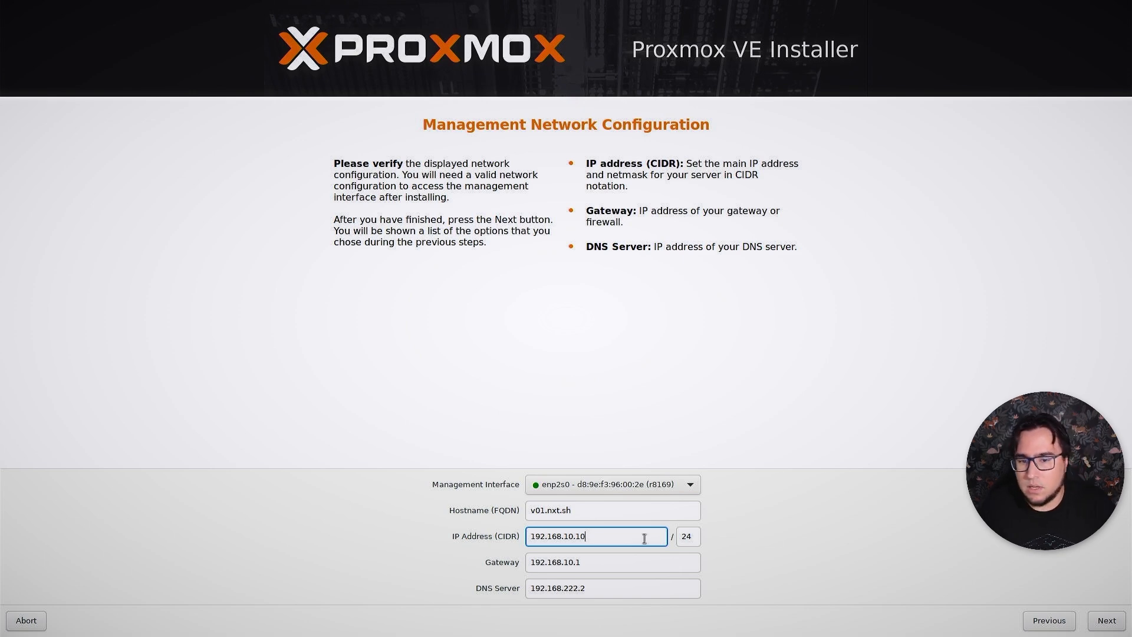
{"action": "left_click", "coordinate": [1112, 629]}
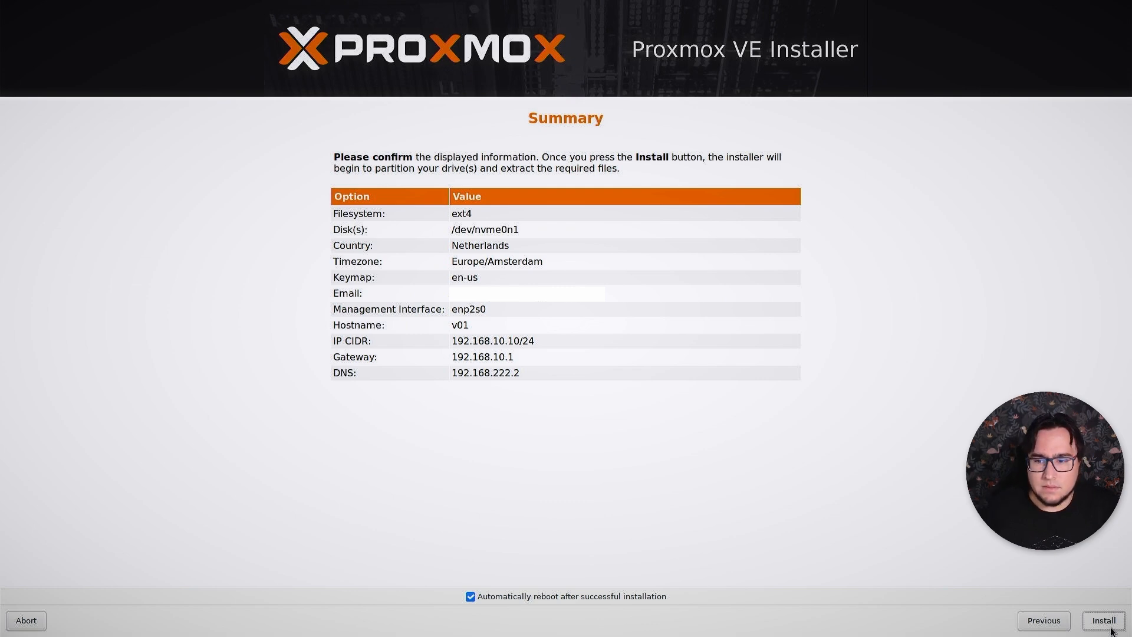
{"action": "left_click", "coordinate": [1111, 631]}
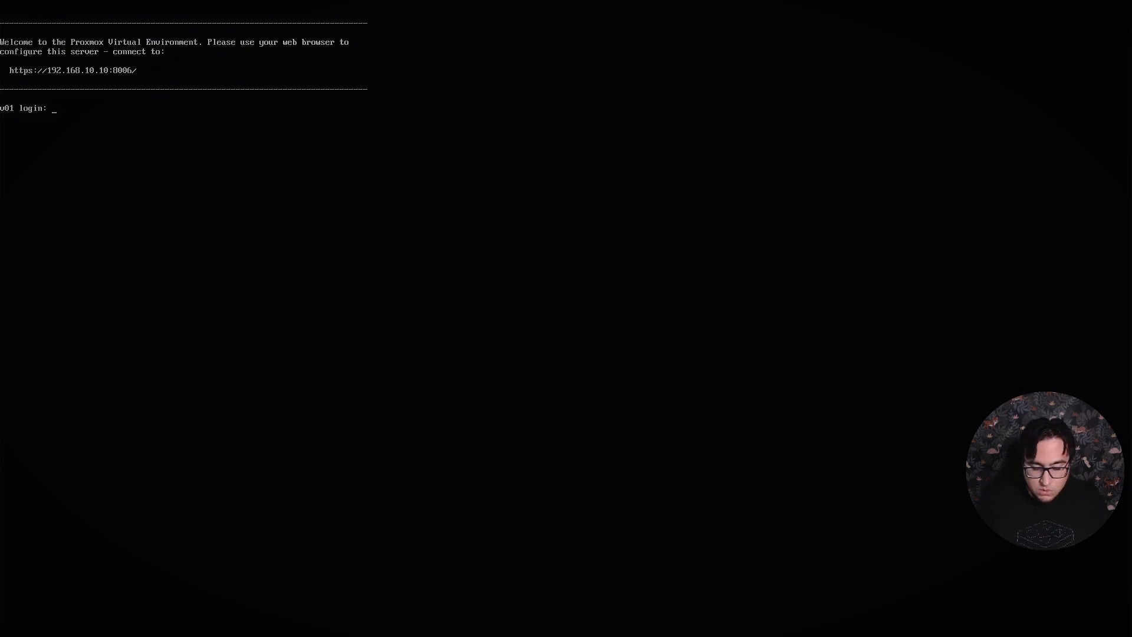
Test the server console login as root with the account password and log out again.
{"action": "type", "text": "root"}
{"action": "key", "text": "Return"}
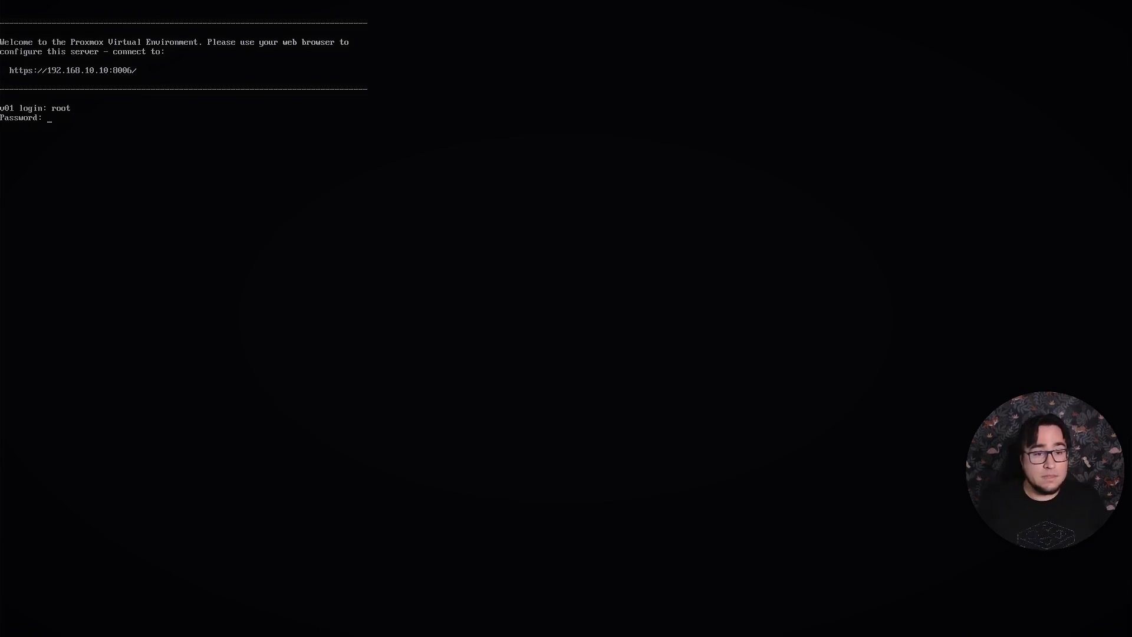
{"action": "key", "text": "Return"}
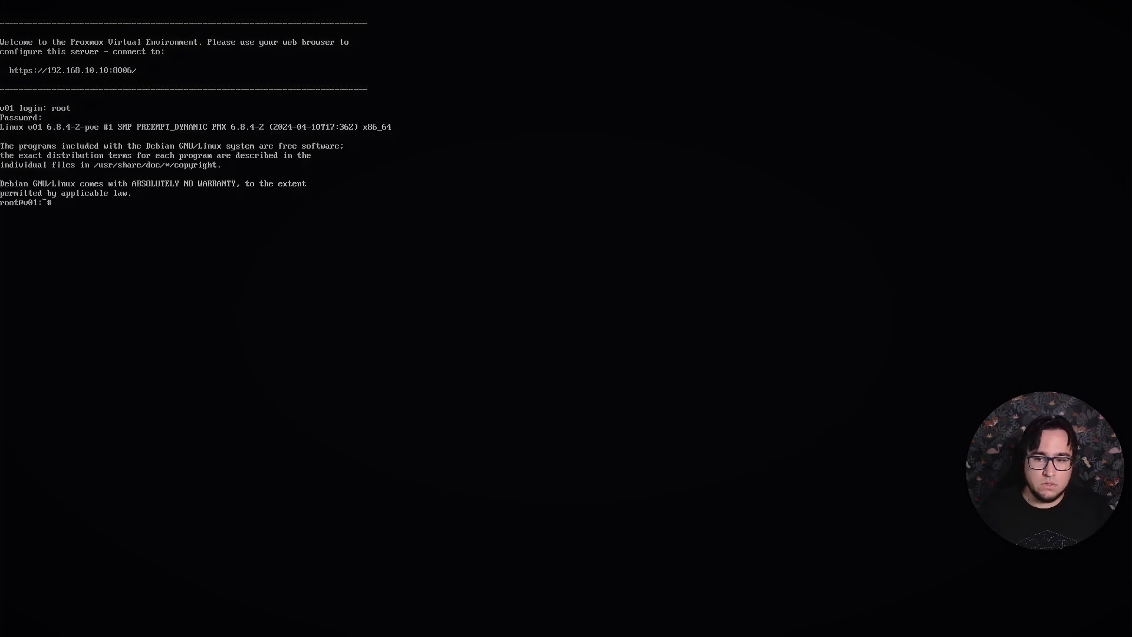
{"action": "key", "text": "ctrl+d"}
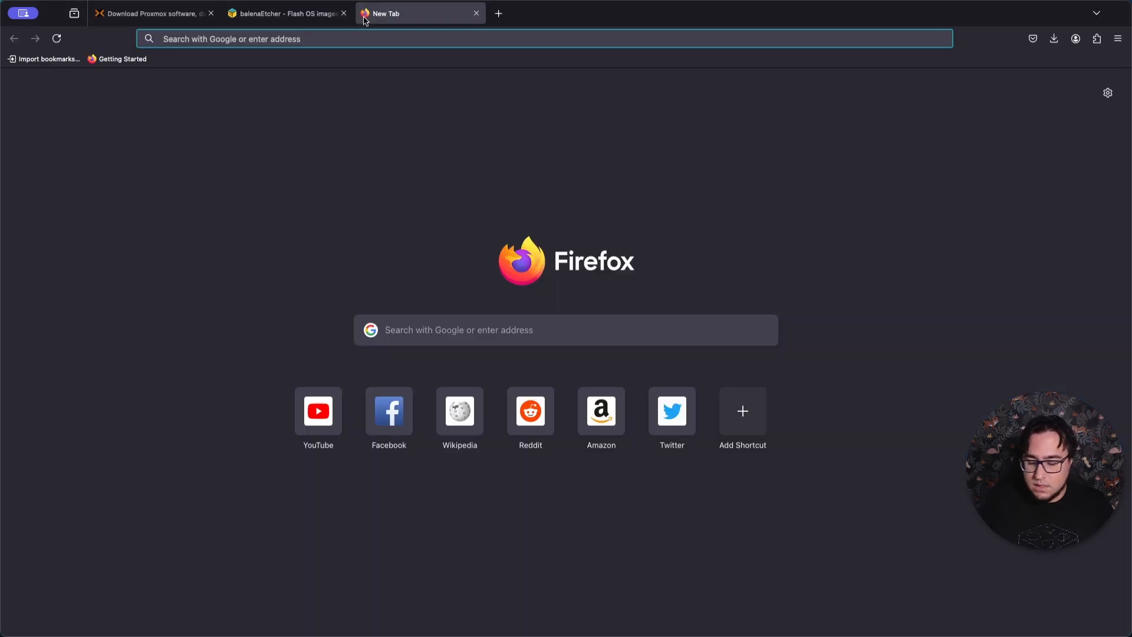
Switch to Firefox, open 192.168.10.10:8006 and accept the certificate risk to reach the Proxmox web interface.
{"action": "type", "text": "192.156"}
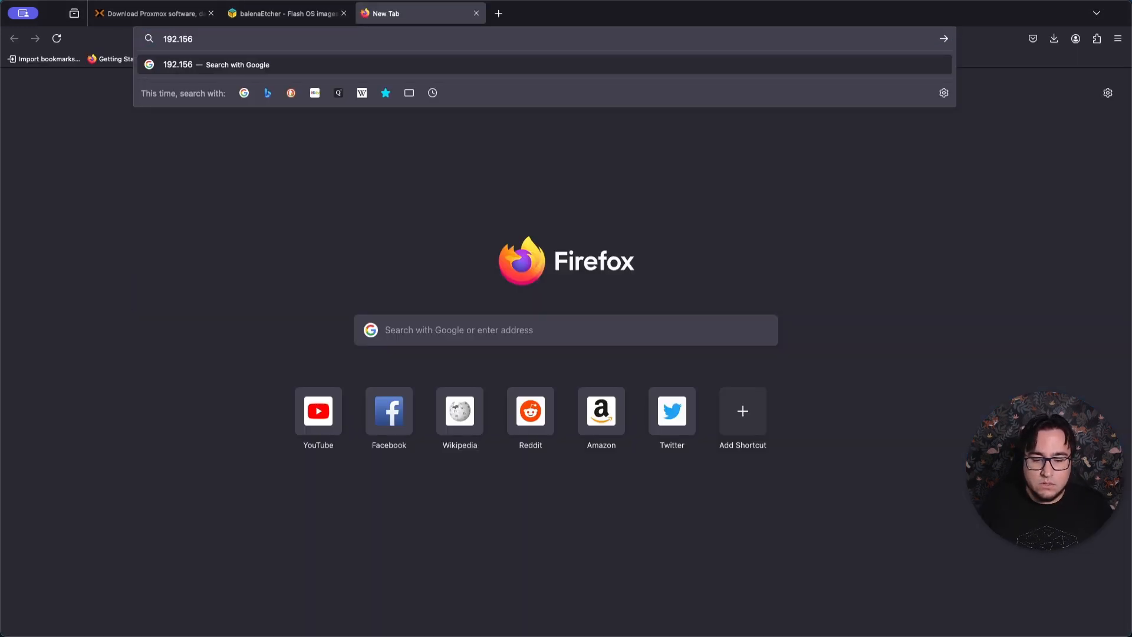
{"action": "key", "text": "BackSpace"}
{"action": "key", "text": "BackSpace"}
{"action": "type", "text": "68"}
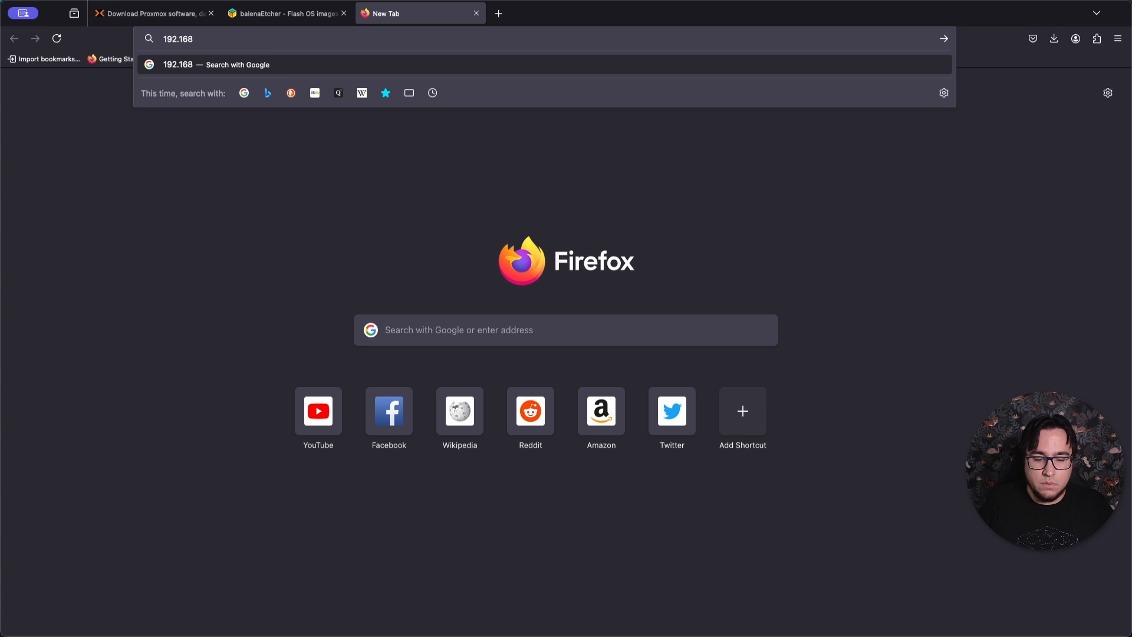
{"action": "type", "text": ".10.10:8"}
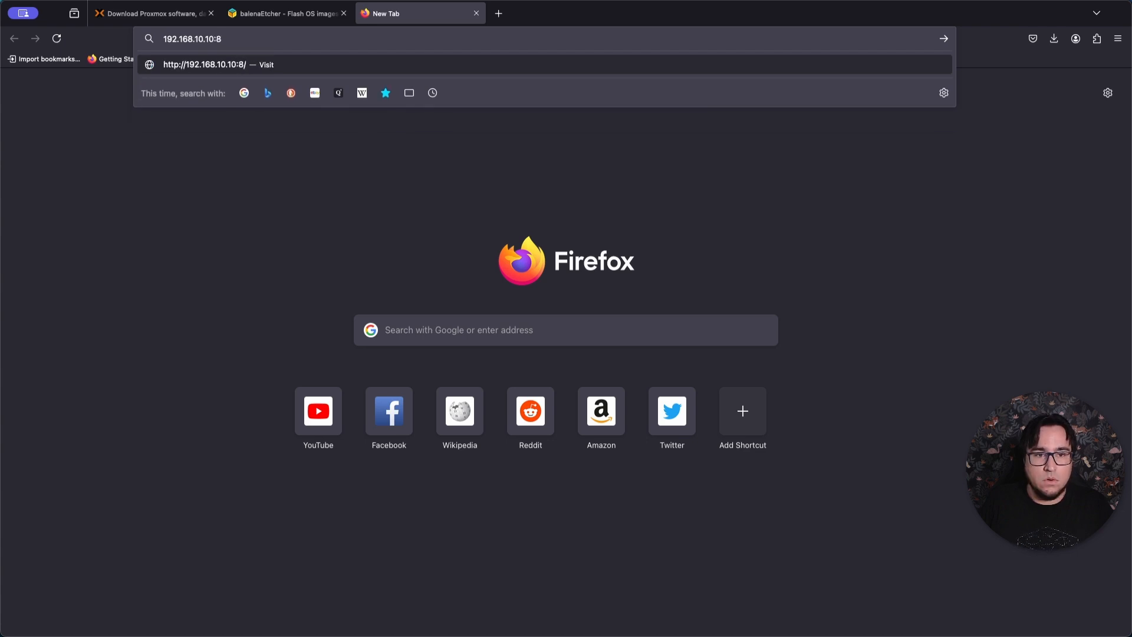
{"action": "type", "text": "006"}
{"action": "key", "text": "Return"}
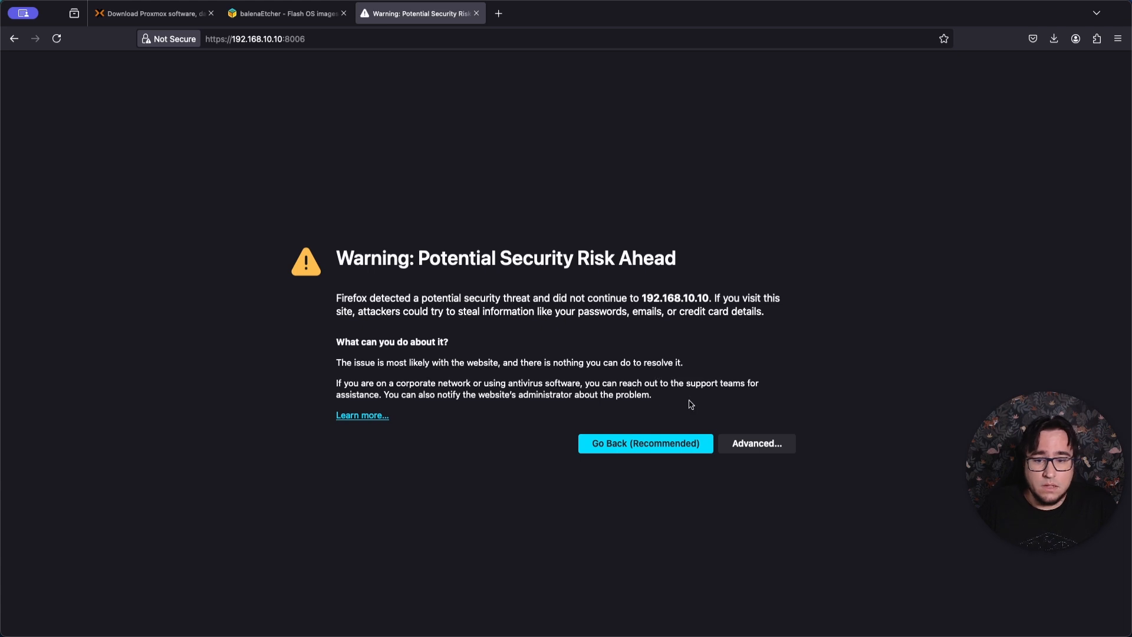
{"action": "left_click", "coordinate": [748, 444]}
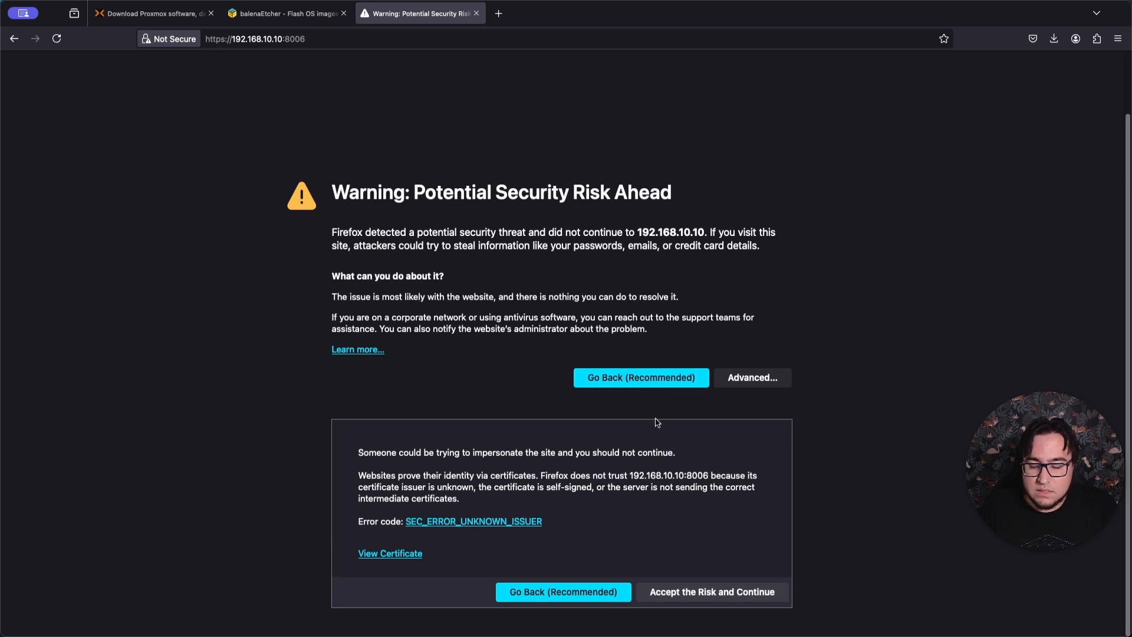
{"action": "left_click", "coordinate": [719, 595]}
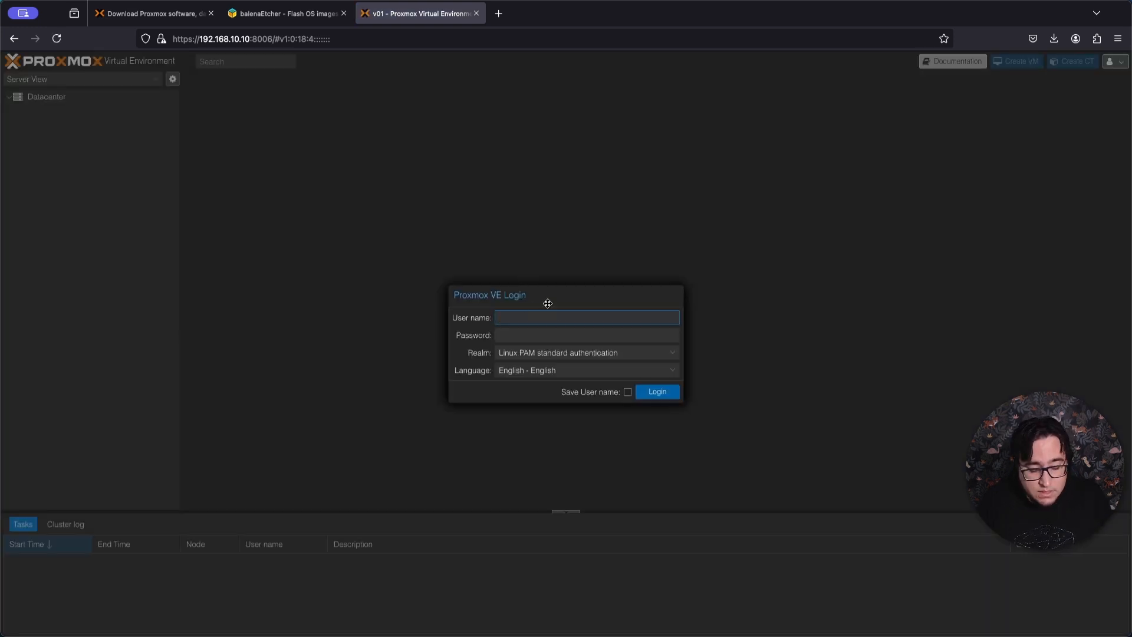
Log in to the Proxmox VE web interface as root with the account password and dismiss the subscription notice.
{"action": "type", "text": "root"}
{"action": "key", "text": "Tab"}
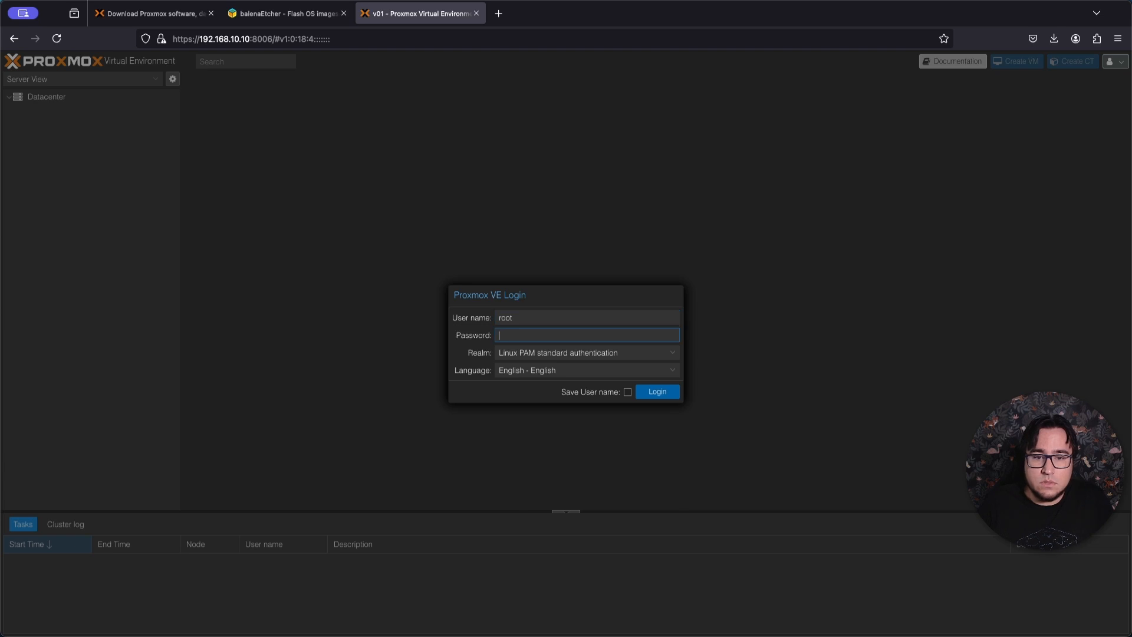
{"action": "type", "text": "••••••••••"}
{"action": "key", "text": "Return"}
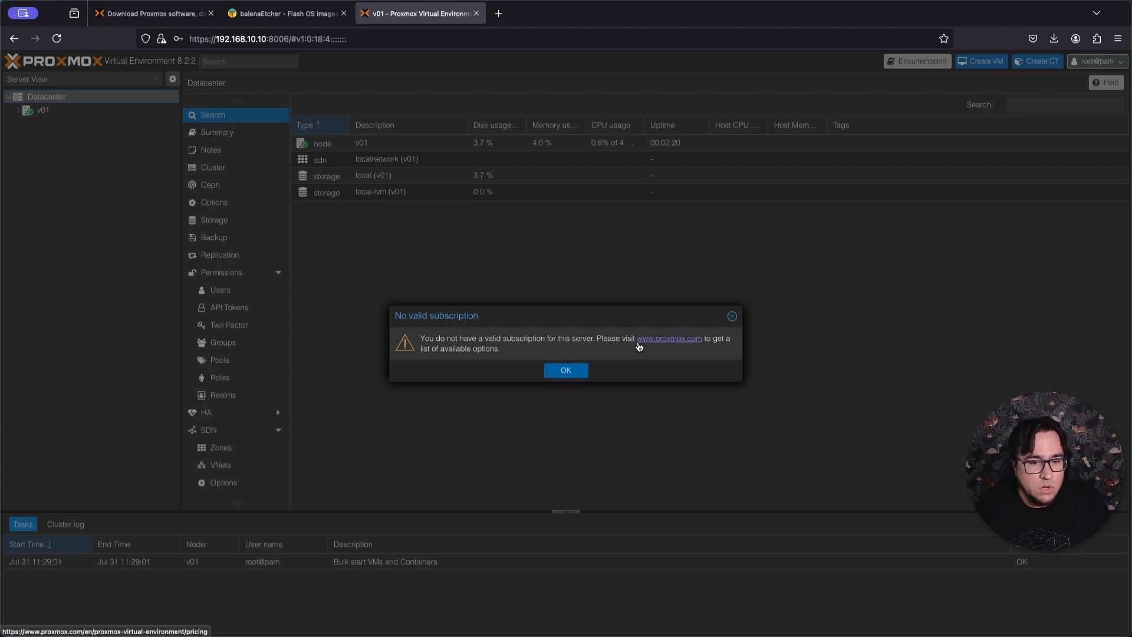
{"action": "left_click", "coordinate": [584, 371]}
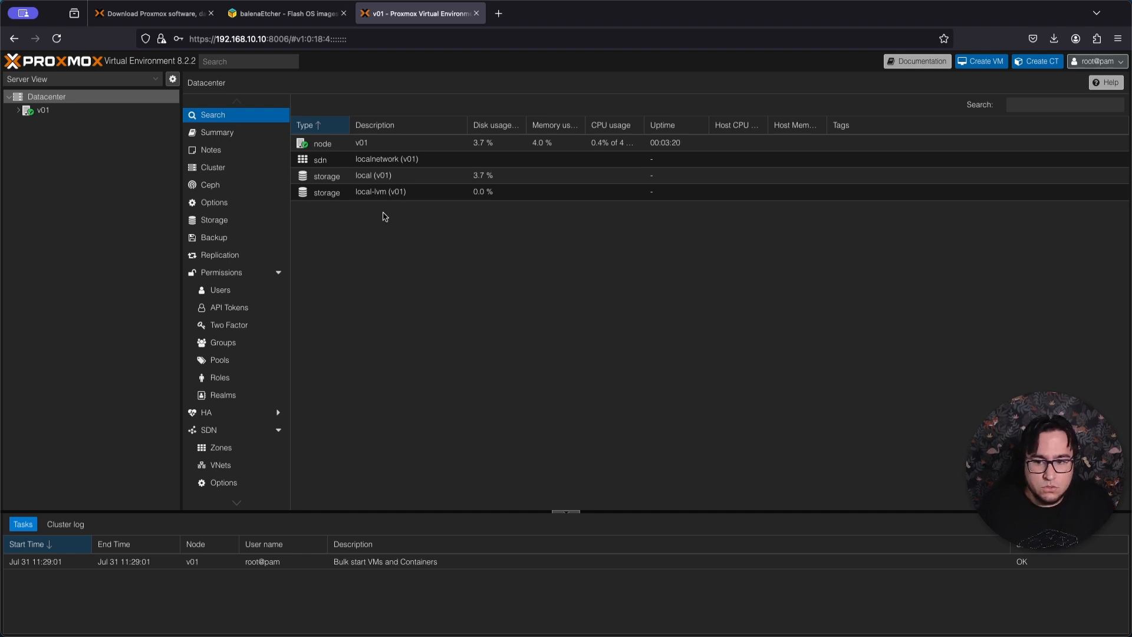
Open helper-scripts.com in a new browser tab and show the Proxmox VE Post Install script under Proxmox VE Tools.
{"action": "left_click", "coordinate": [498, 13]}
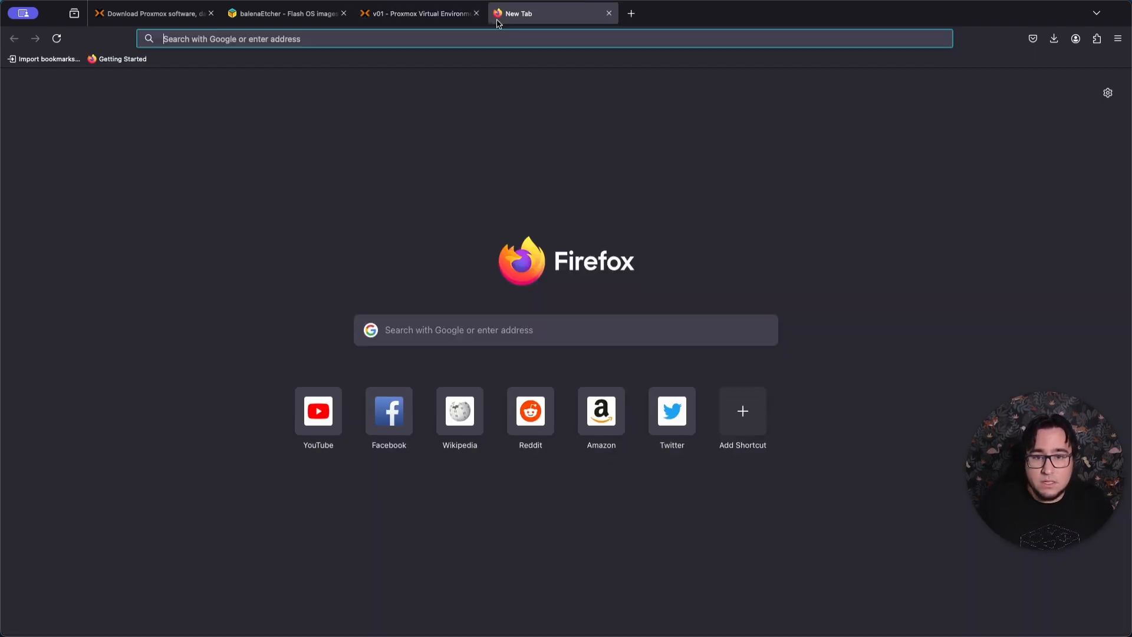
{"action": "type", "text": "helper-scripts.com"}
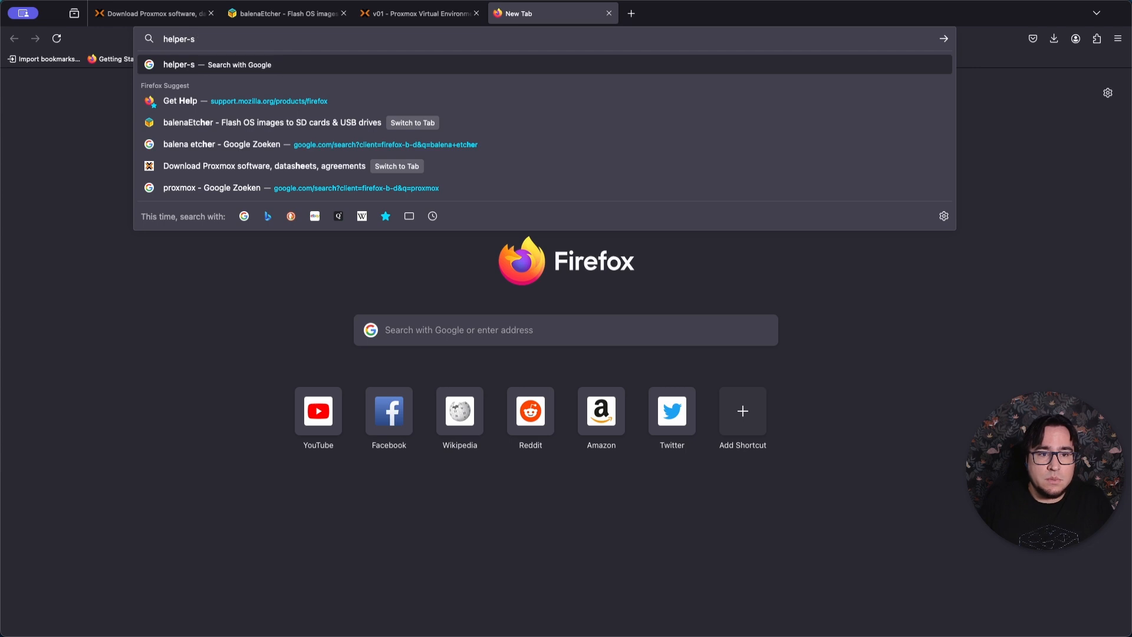
{"action": "key", "text": "Return"}
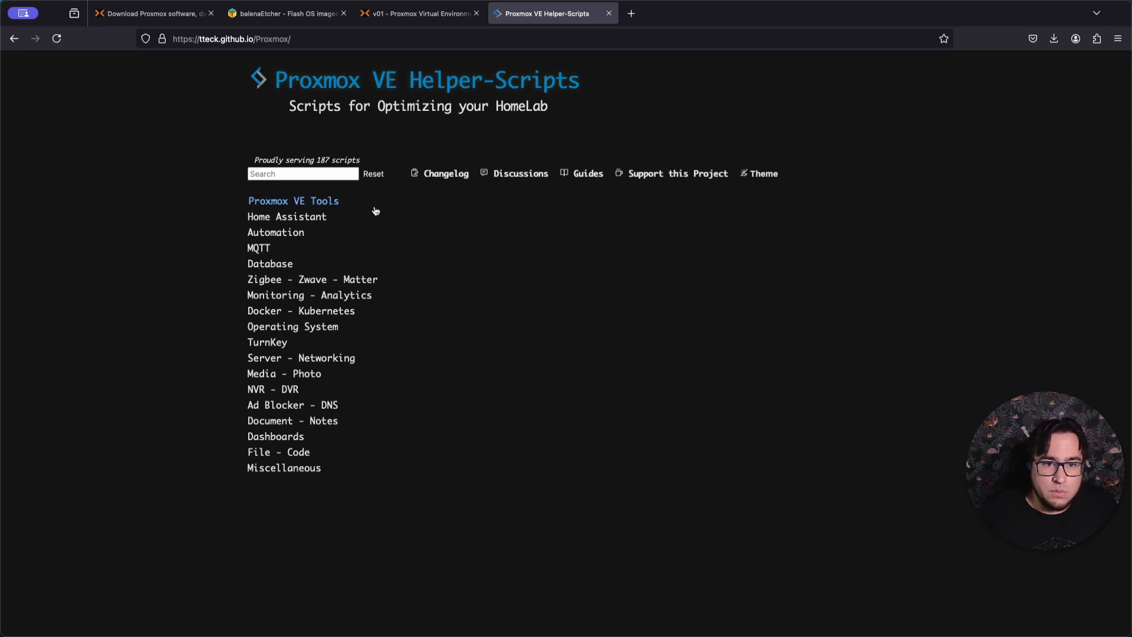
{"action": "left_click", "coordinate": [292, 202]}
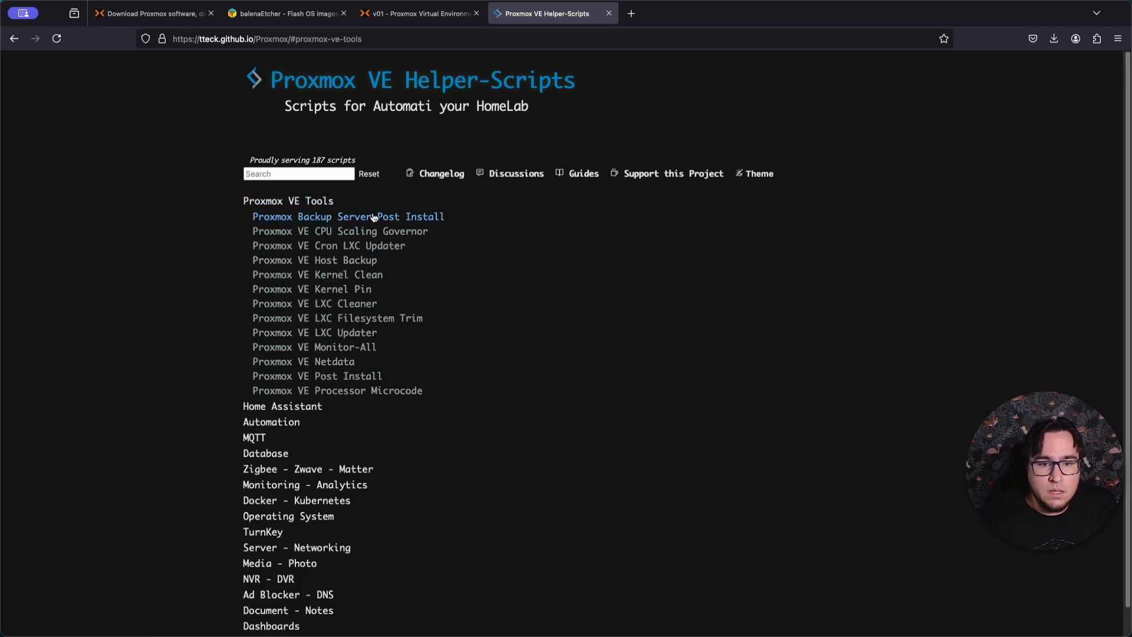
{"action": "left_click", "coordinate": [364, 377]}
{"action": "scroll", "coordinate": [527, 371], "scroll_direction": "down", "scroll_amount": 2}
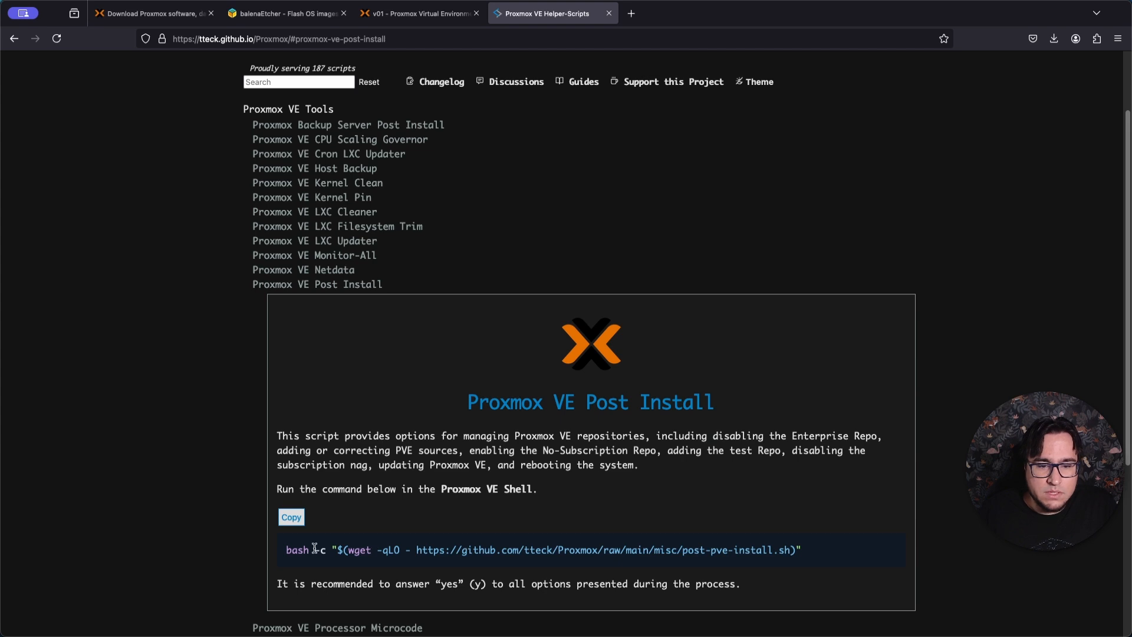
Open the post-pve-install.sh URL from the command in a new browser tab and review the script's source code.
{"action": "left_click_drag", "start_coordinate": [288, 550], "coordinate": [519, 551]}
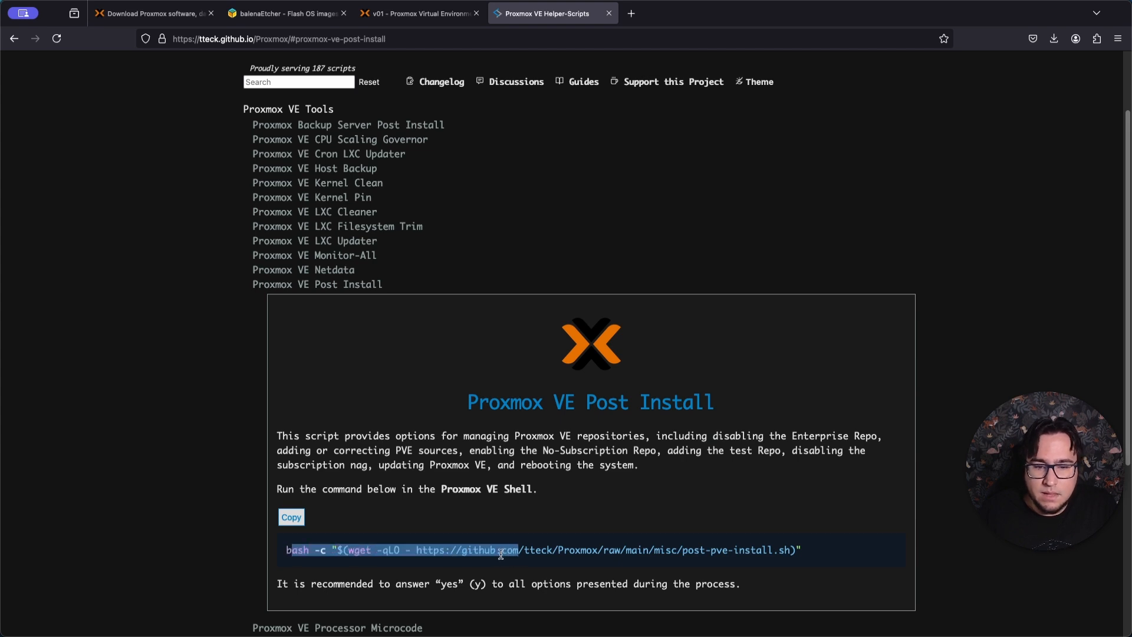
{"action": "left_click", "coordinate": [351, 550]}
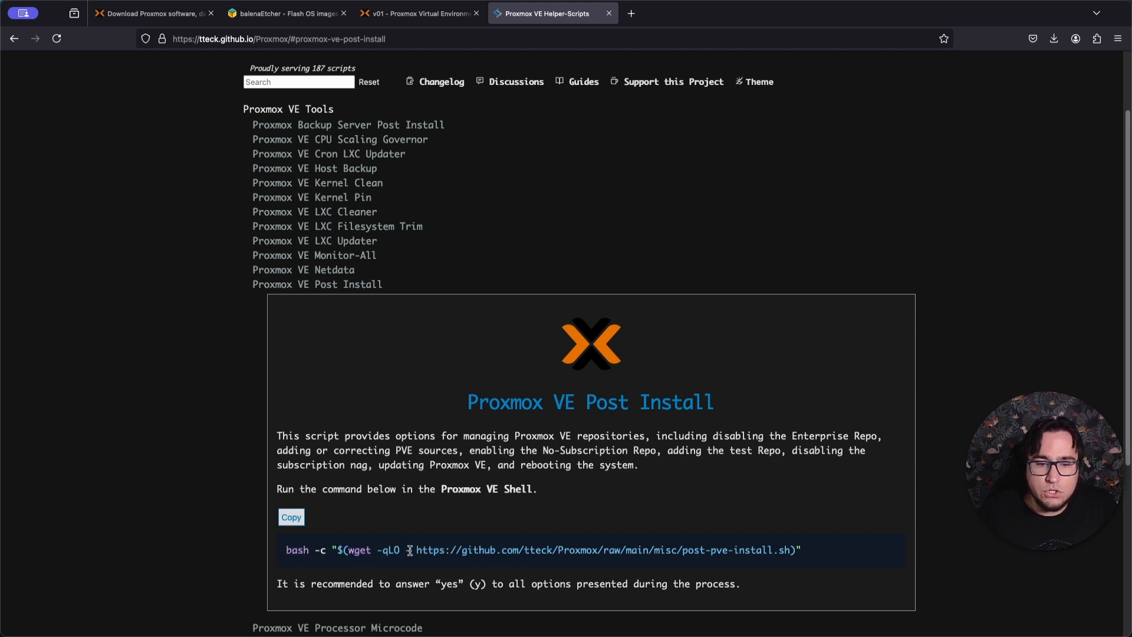
{"action": "left_click_drag", "start_coordinate": [411, 550], "coordinate": [802, 562]}
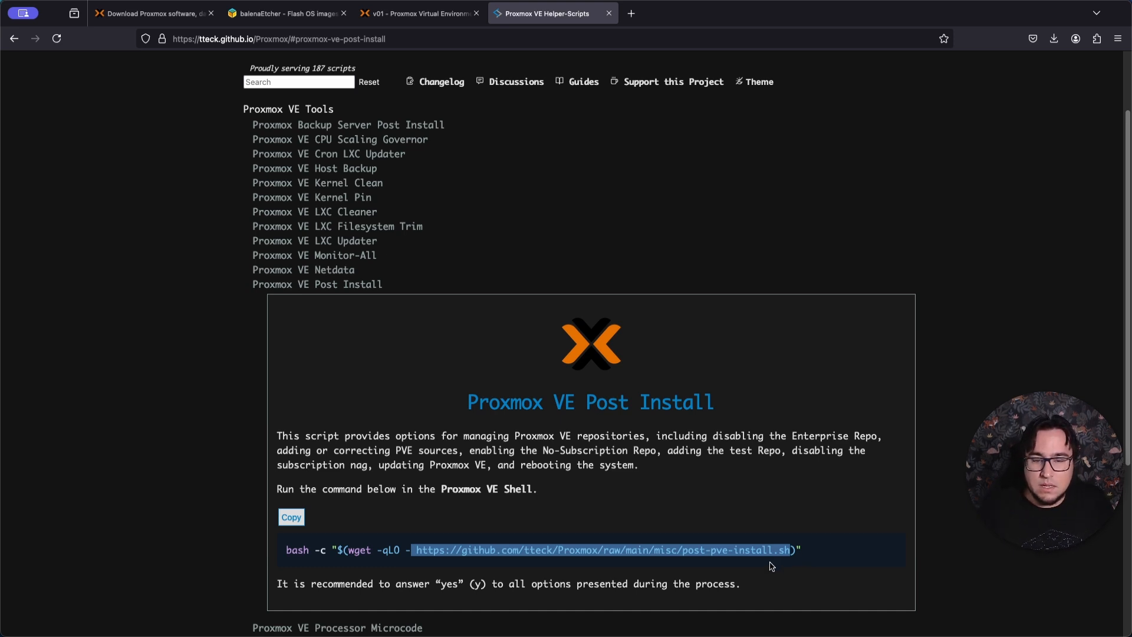
{"action": "key", "text": "ctrl+t"}
{"action": "type", "text": "https://github.com/tteck/Proxmox/raw/main/misc/post-pve-install.sh"}
{"action": "key", "text": "Return"}
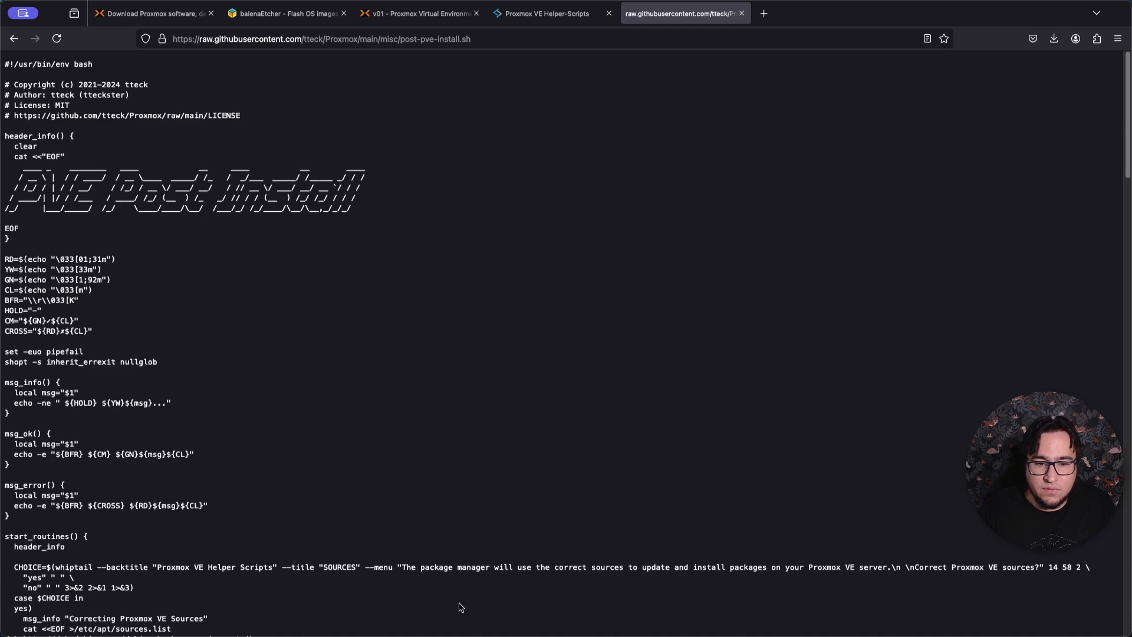
{"action": "scroll", "coordinate": [461, 607], "scroll_direction": "down", "scroll_amount": 20}
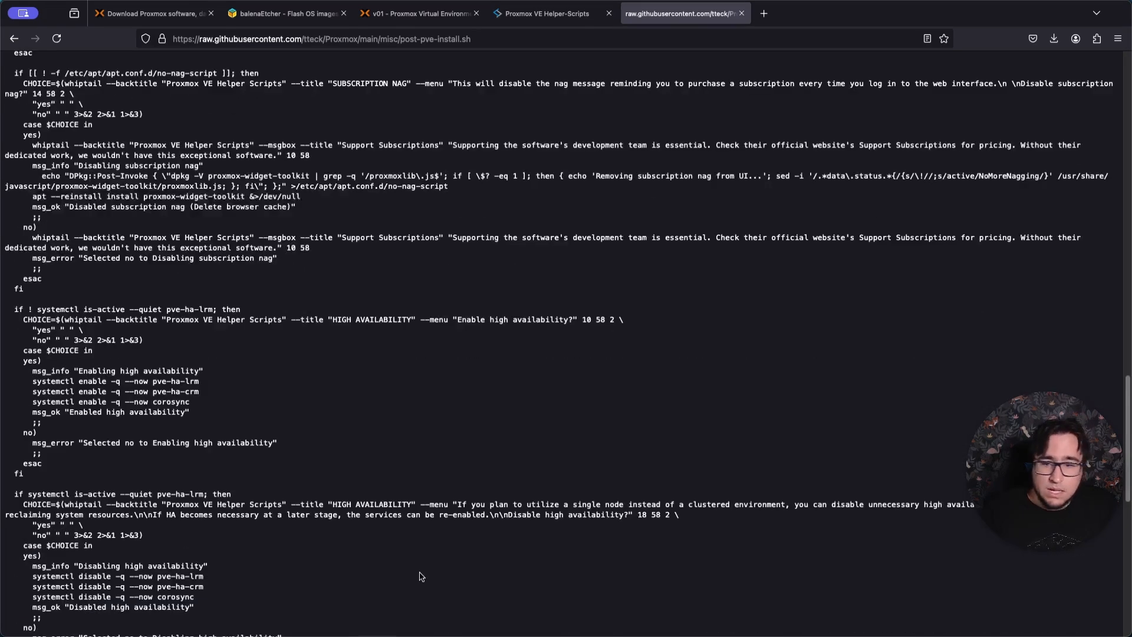
{"action": "scroll", "coordinate": [421, 576], "scroll_direction": "down", "scroll_amount": 7}
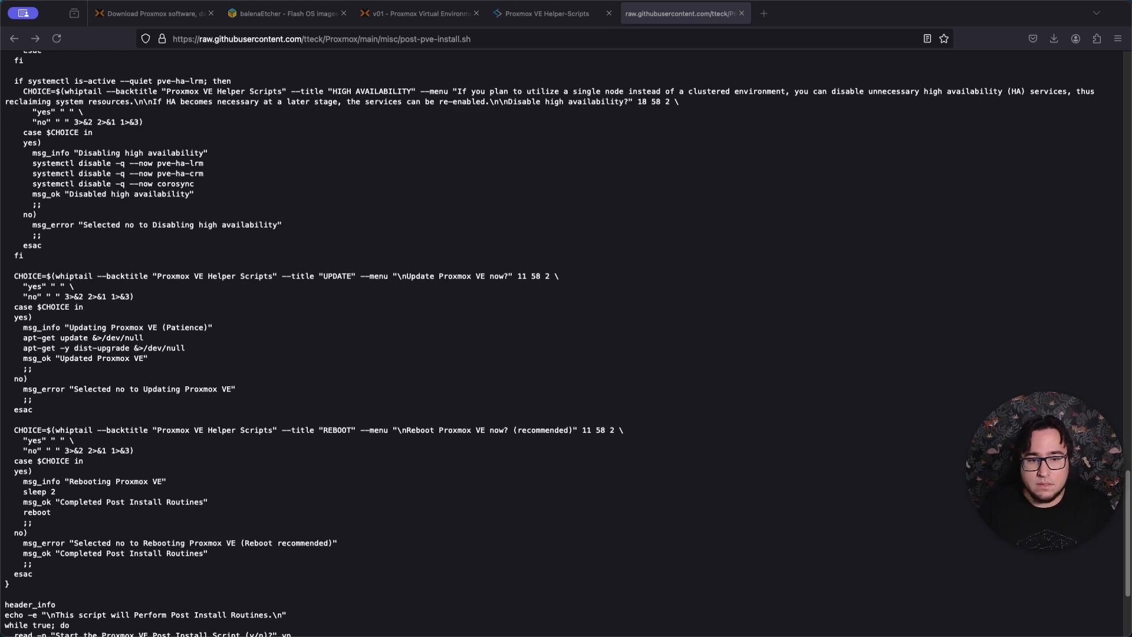
Copy the full Post Install bash command from the Helper-Scripts page and run it in node v01's shell.
{"action": "left_click", "coordinate": [584, 14]}
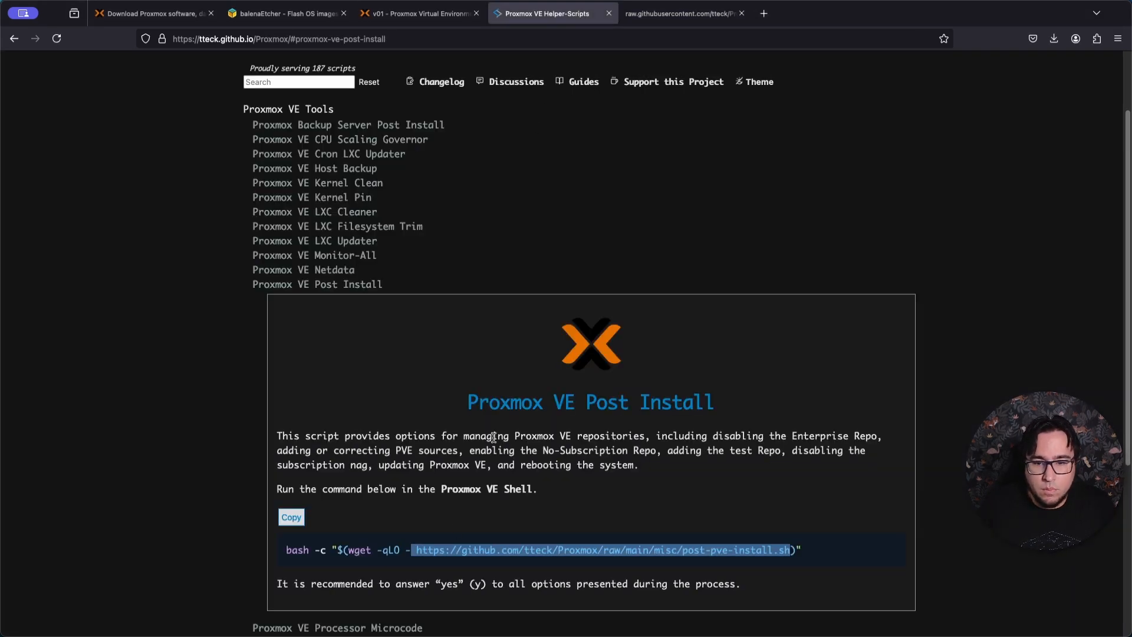
{"action": "triple_click", "coordinate": [714, 551]}
{"action": "key", "text": "super+c"}
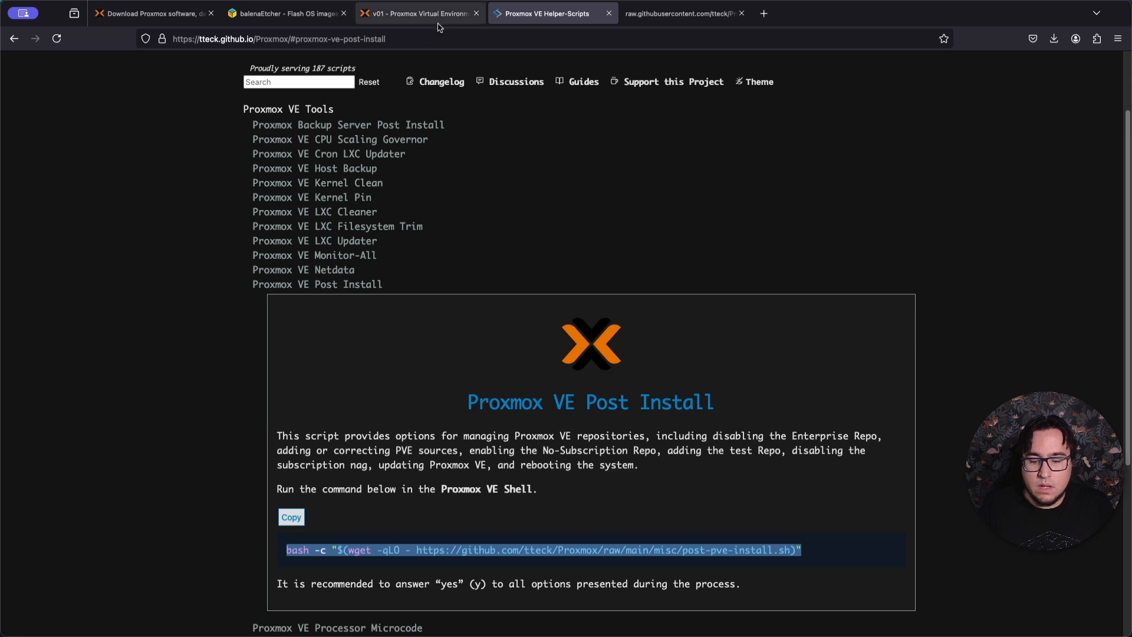
{"action": "left_click", "coordinate": [436, 18]}
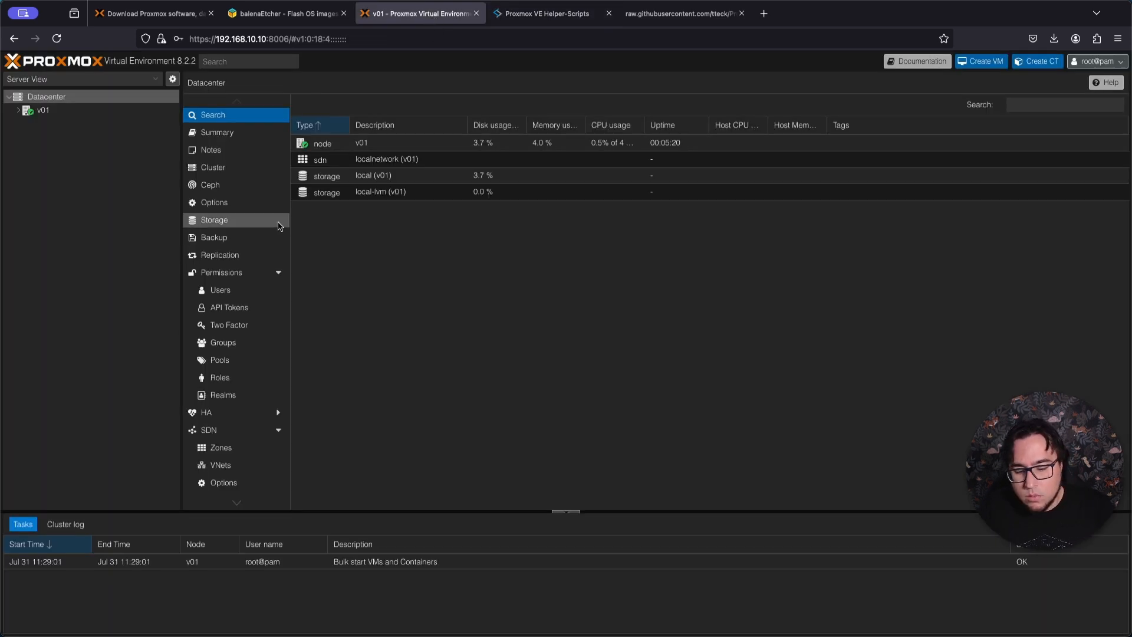
{"action": "left_click", "coordinate": [74, 112]}
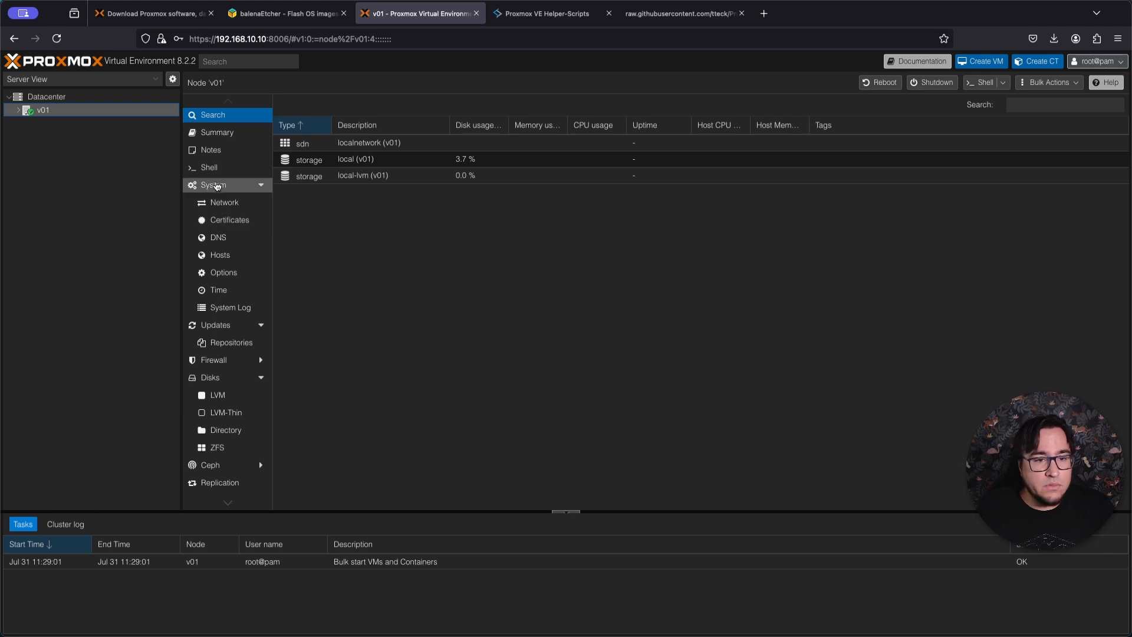
{"action": "left_click", "coordinate": [212, 168]}
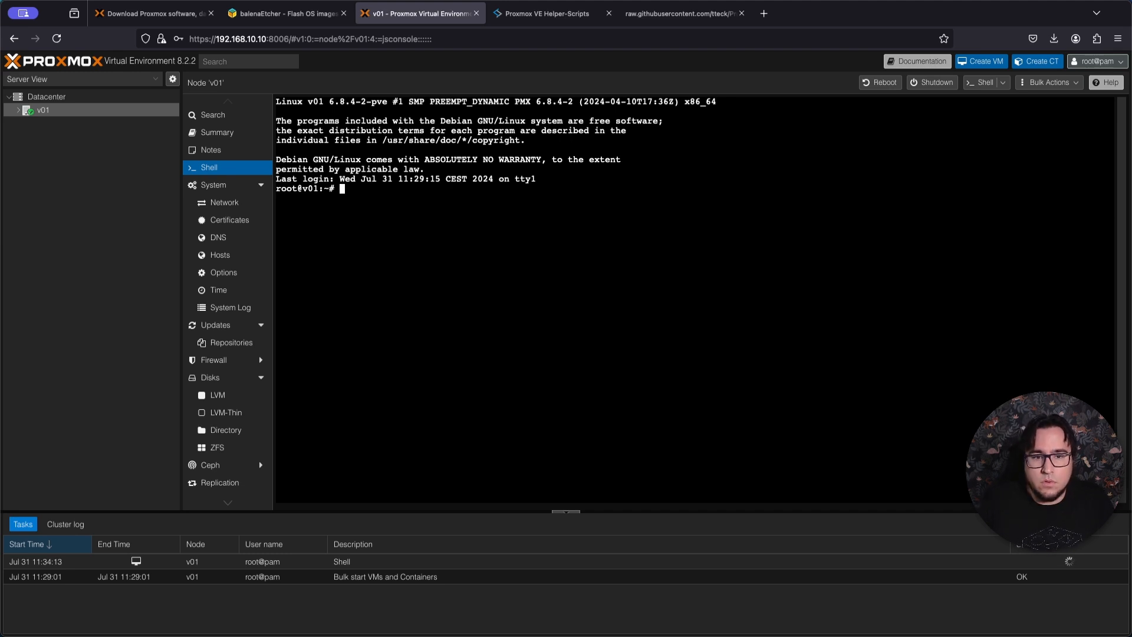
{"action": "key", "text": "super+v"}
{"action": "key", "text": "Return"}
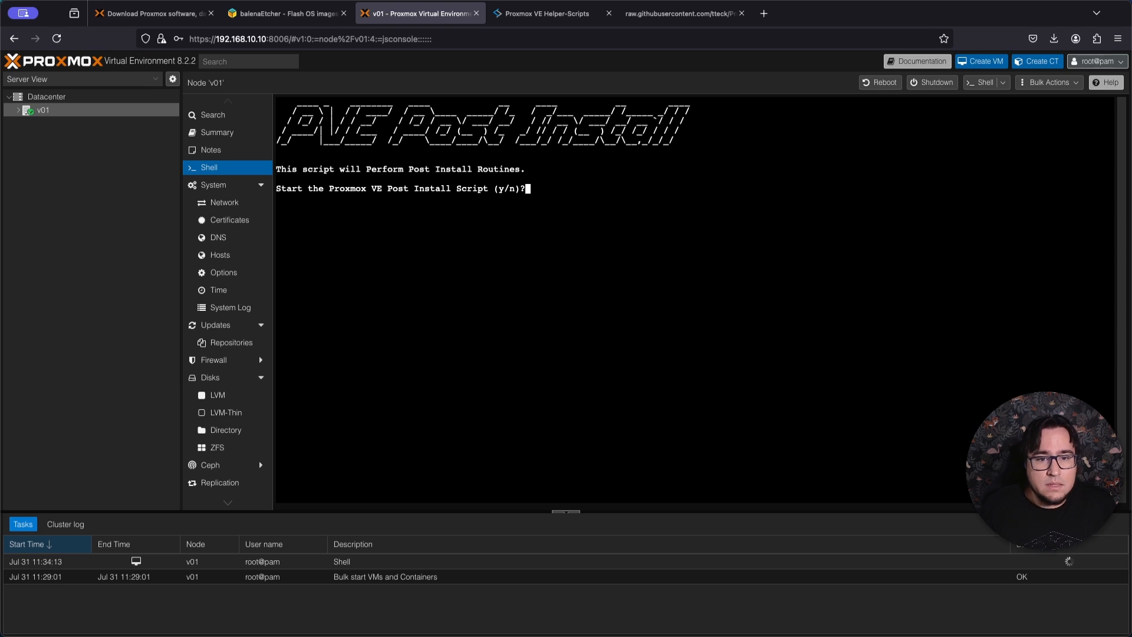
Start the script, correct the Proxmox VE and Ceph sources, disable pve-enterprise, enable pve-no-subscription, and decline adding the pvetest repository.
{"action": "type", "text": "y"}
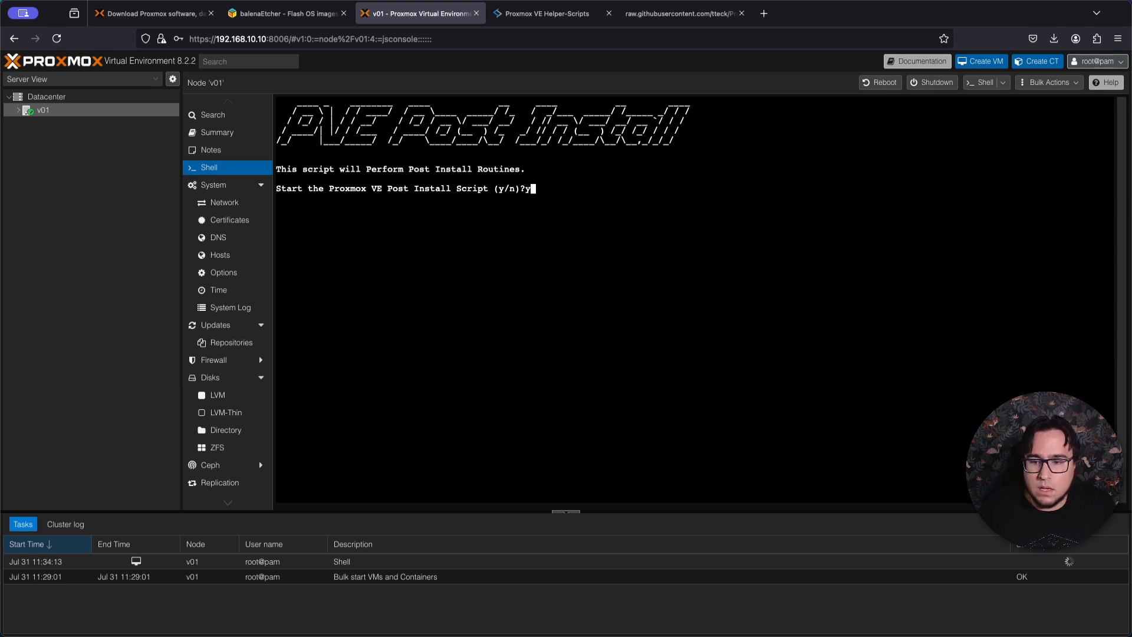
{"action": "key", "text": "Return"}
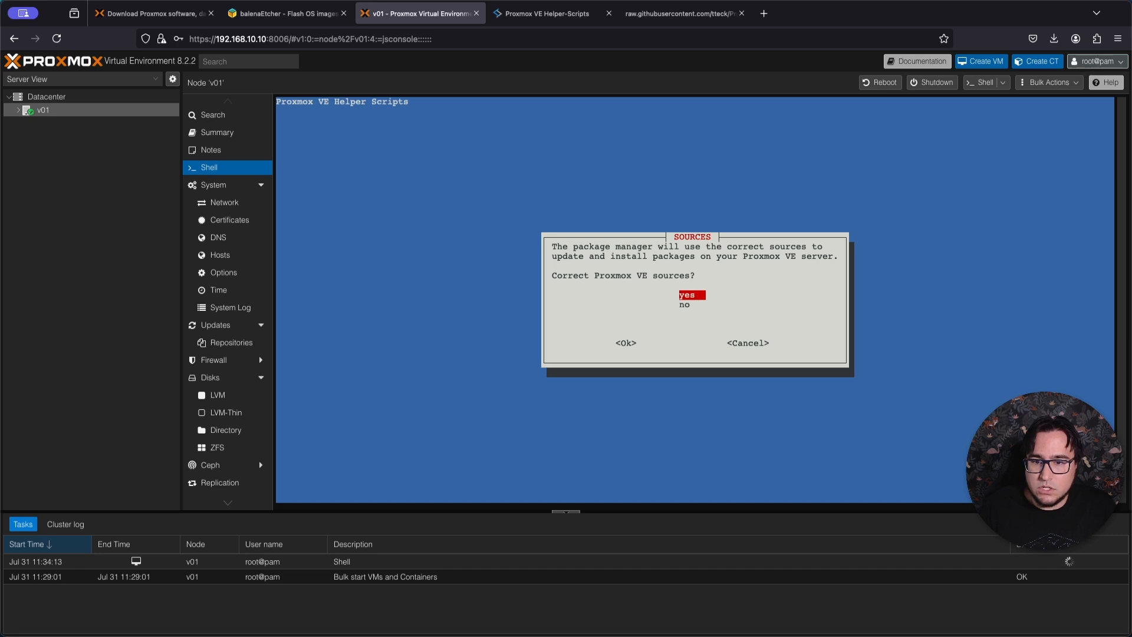
{"action": "key", "text": "Return"}
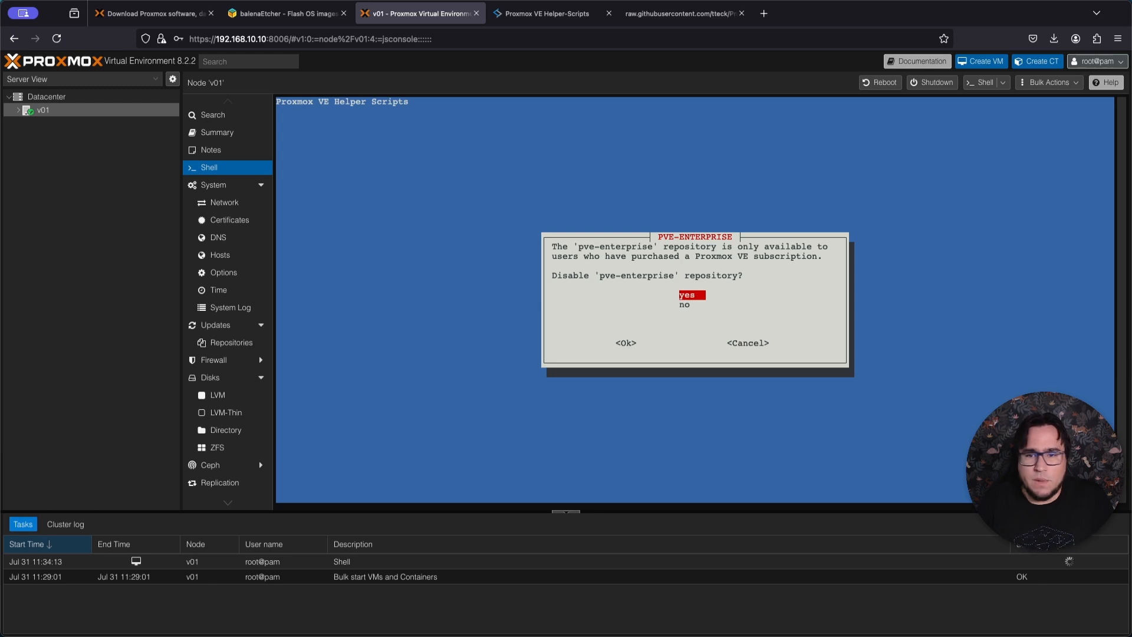
{"action": "key", "text": "Return"}
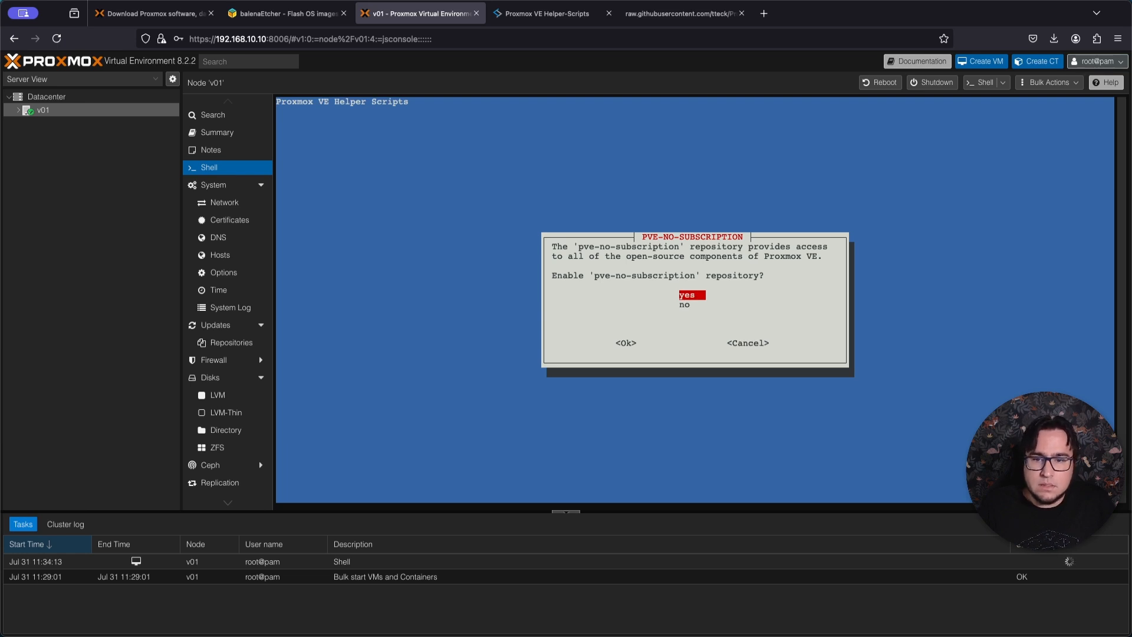
{"action": "key", "text": "Return"}
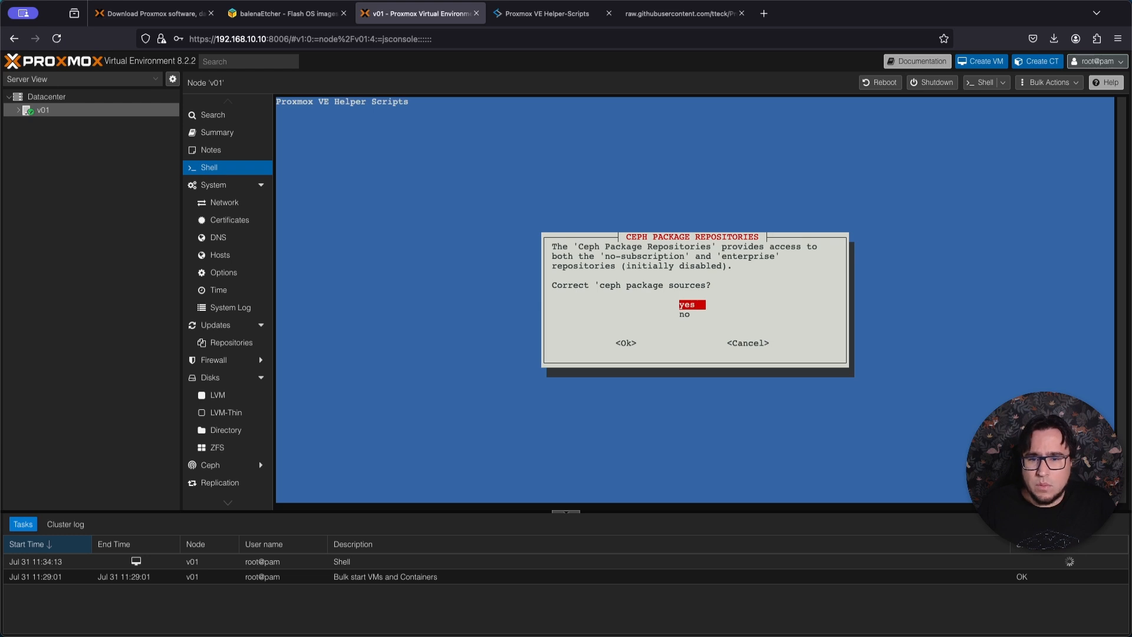
{"action": "key", "text": "Return"}
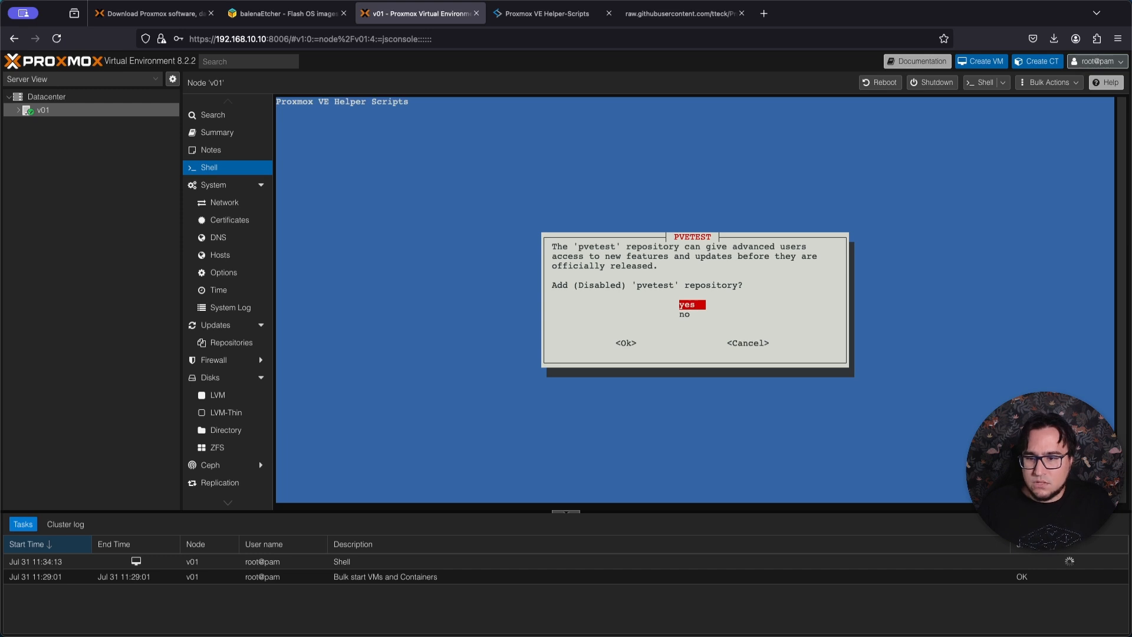
{"action": "key", "text": "Down"}
{"action": "key", "text": "Return"}
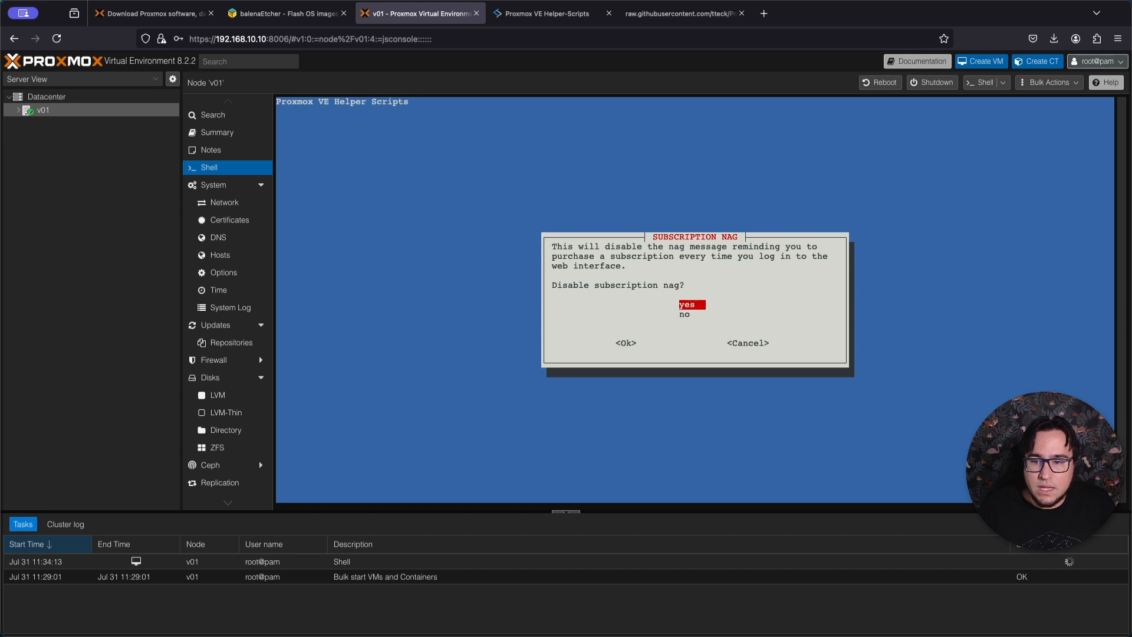
Disable the subscription nag and answer no to disabling high availability.
{"action": "key", "text": "Return"}
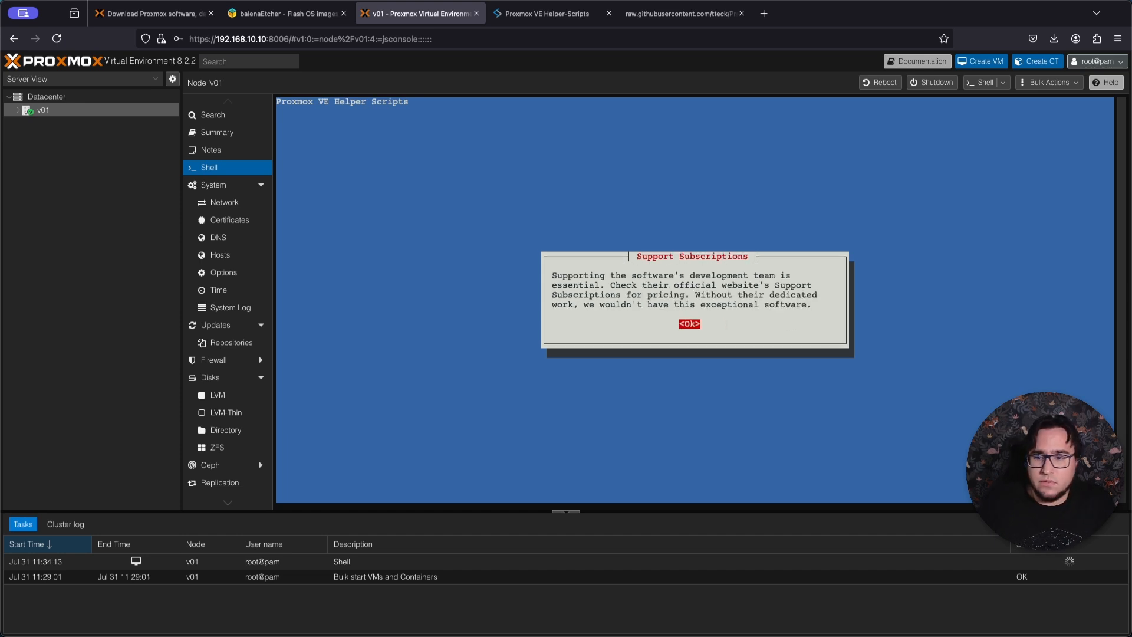
{"action": "key", "text": "Return"}
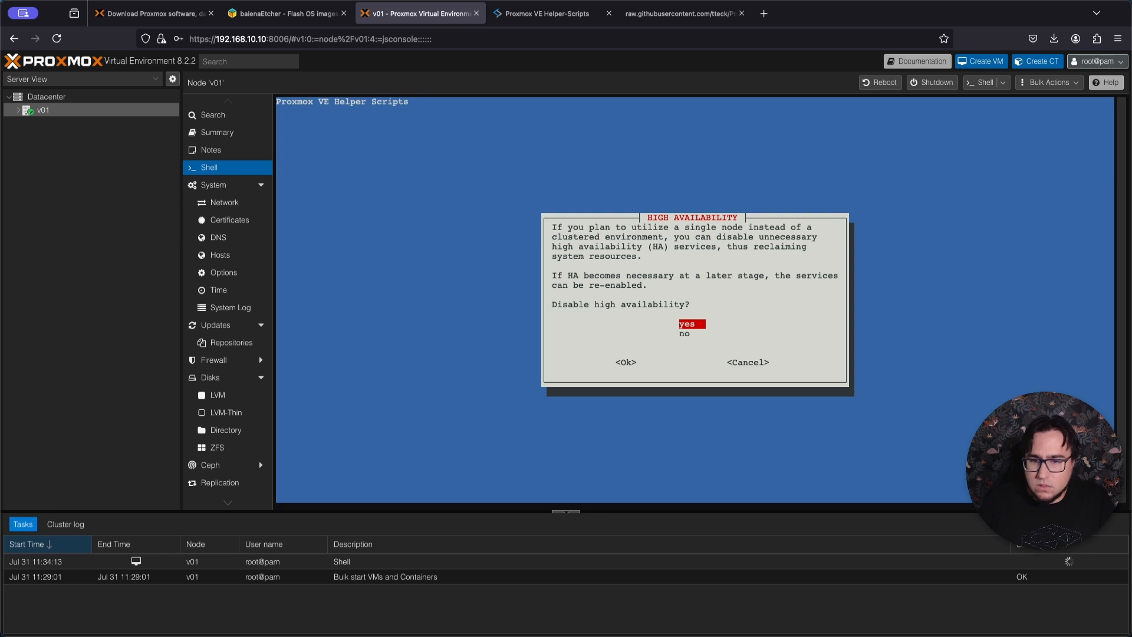
{"action": "key", "text": "Down"}
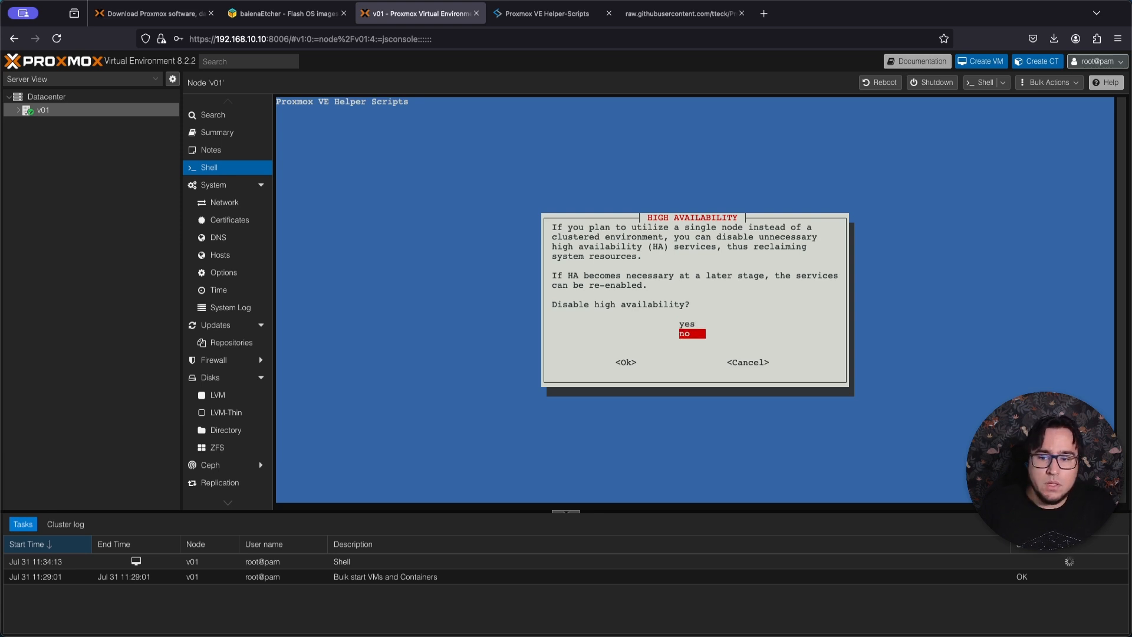
{"action": "key", "text": "Return"}
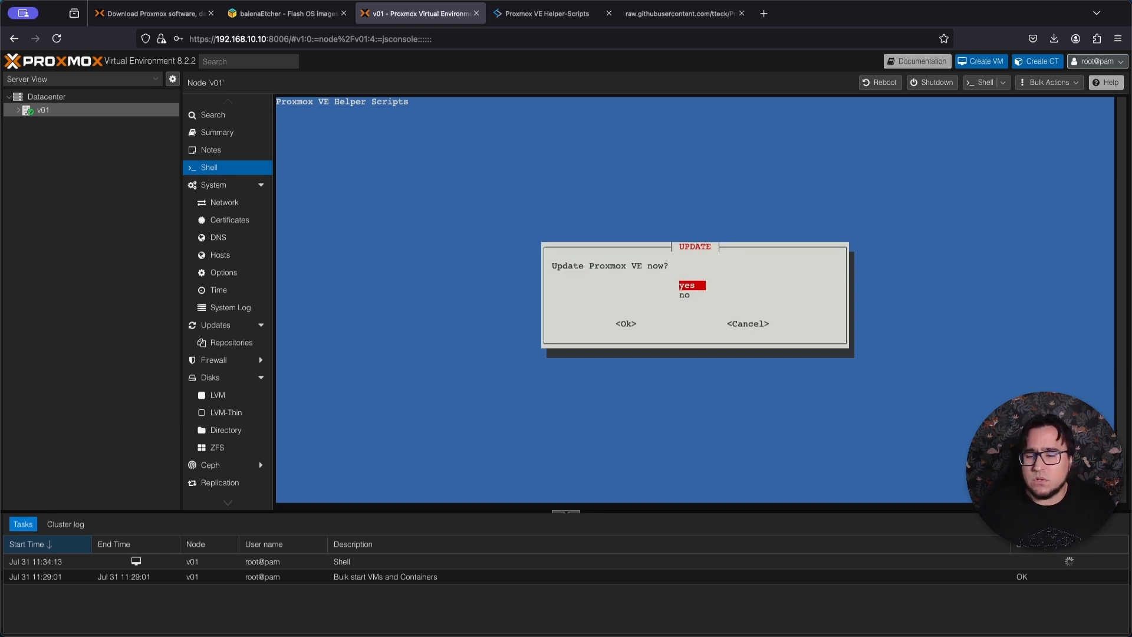
Accept the Proxmox VE update and reboot the server to complete the post-install script.
{"action": "key", "text": "Return"}
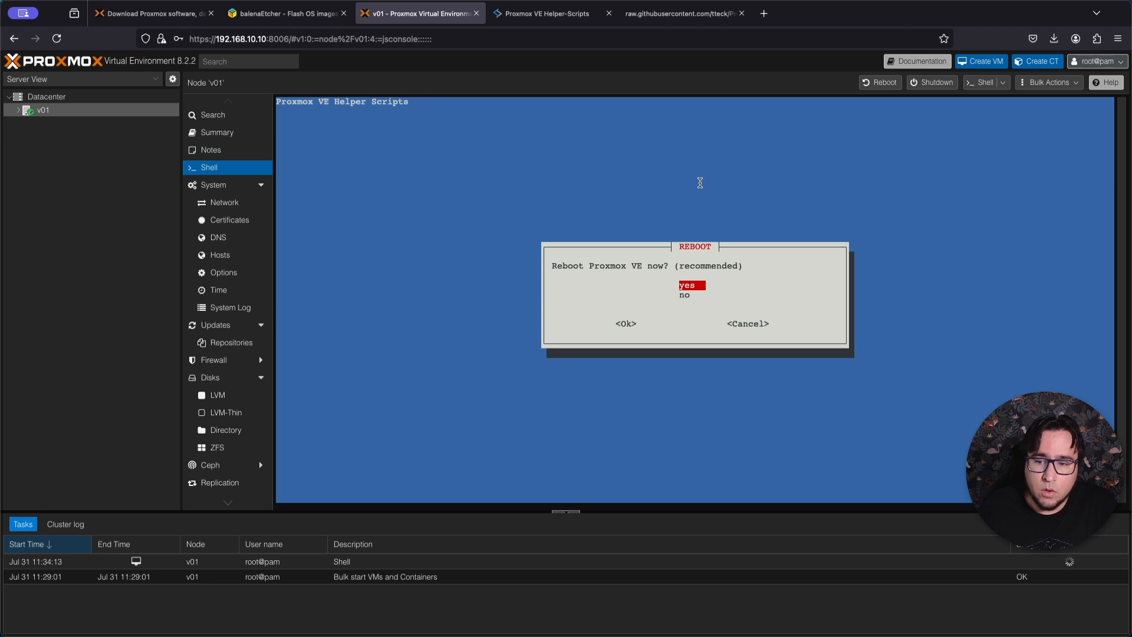
{"action": "key", "text": "Return"}
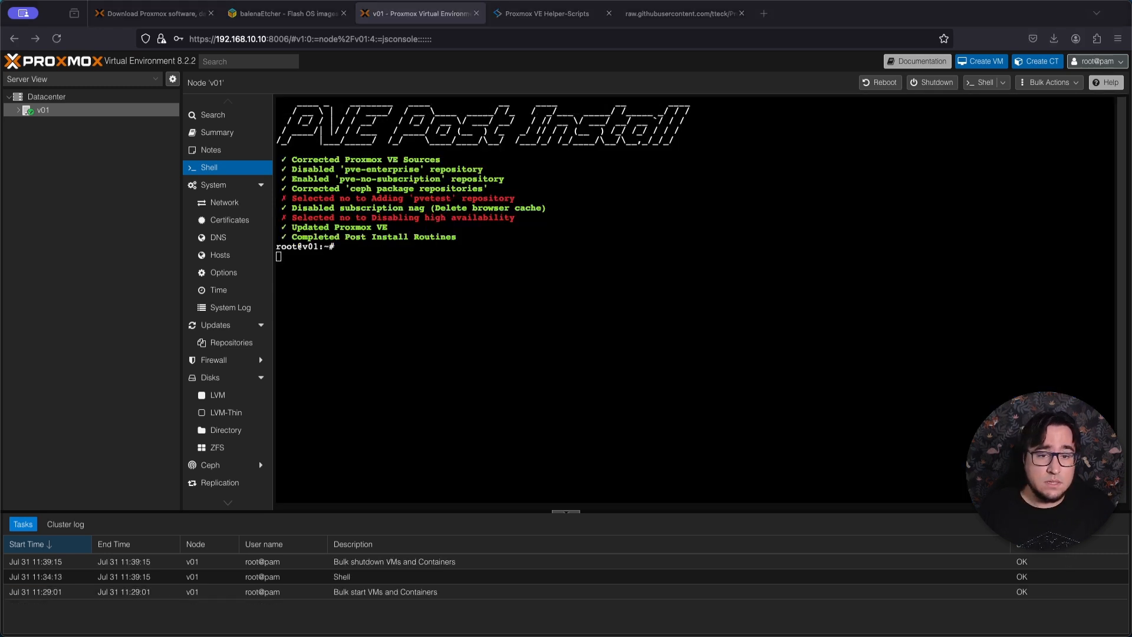
Switch to a local terminal window, clear it and ping 192.168.10.10 to check on the rebooting server.
{"action": "left_click_drag", "start_coordinate": [501, 215], "coordinate": [214, 90]}
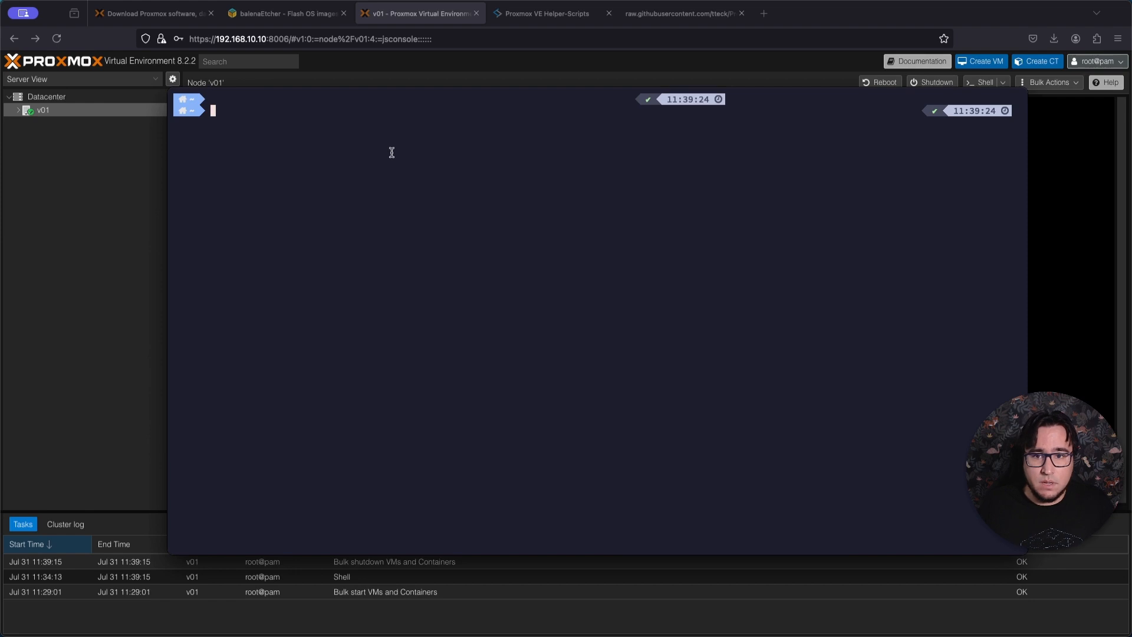
{"action": "key", "text": "ctrl+l"}
{"action": "type", "text": "ping 192.168.10.10"}
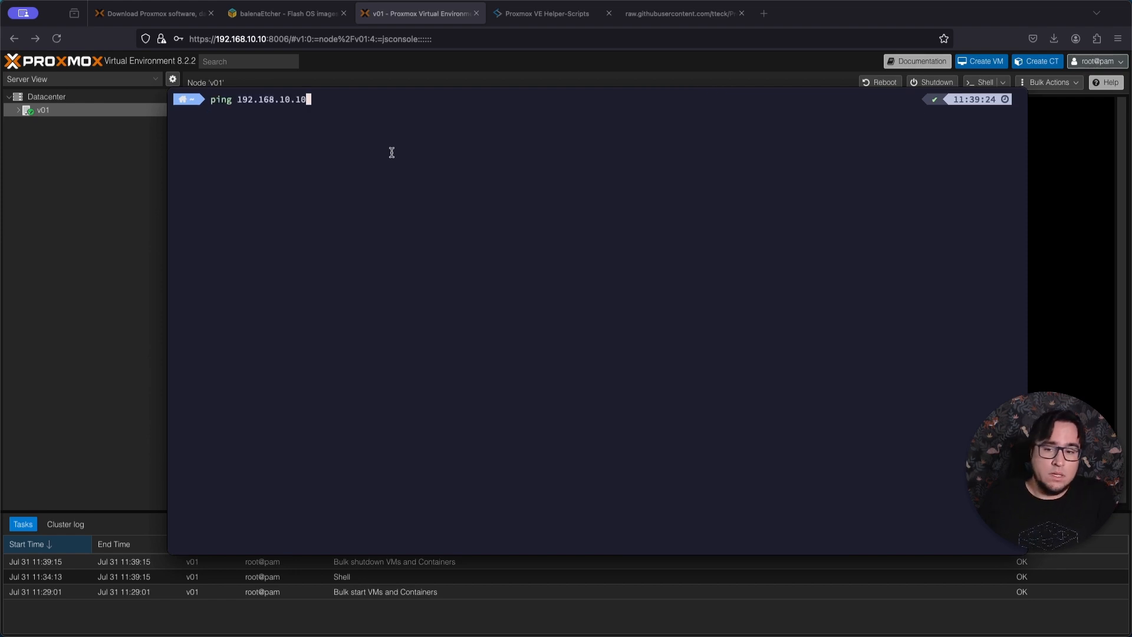
{"action": "key", "text": "Return"}
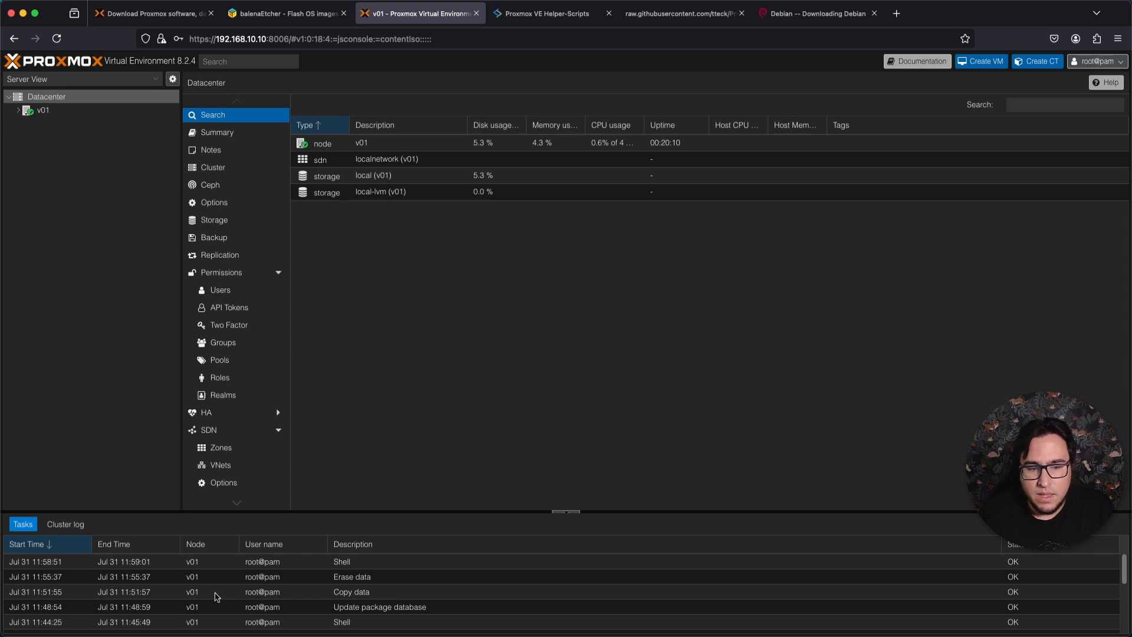
Check the cluster log and the task list, and look through the Datacenter's configuration sections.
{"action": "left_click", "coordinate": [75, 526]}
{"action": "left_click", "coordinate": [22, 524]}
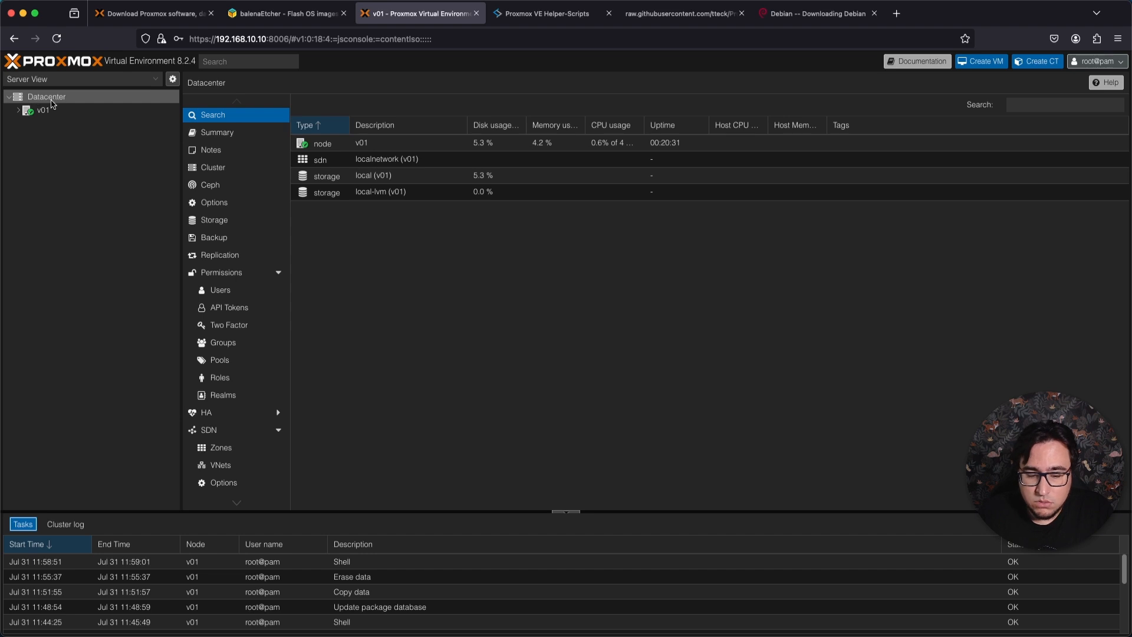
{"action": "scroll", "coordinate": [242, 264], "scroll_direction": "down", "scroll_amount": 2}
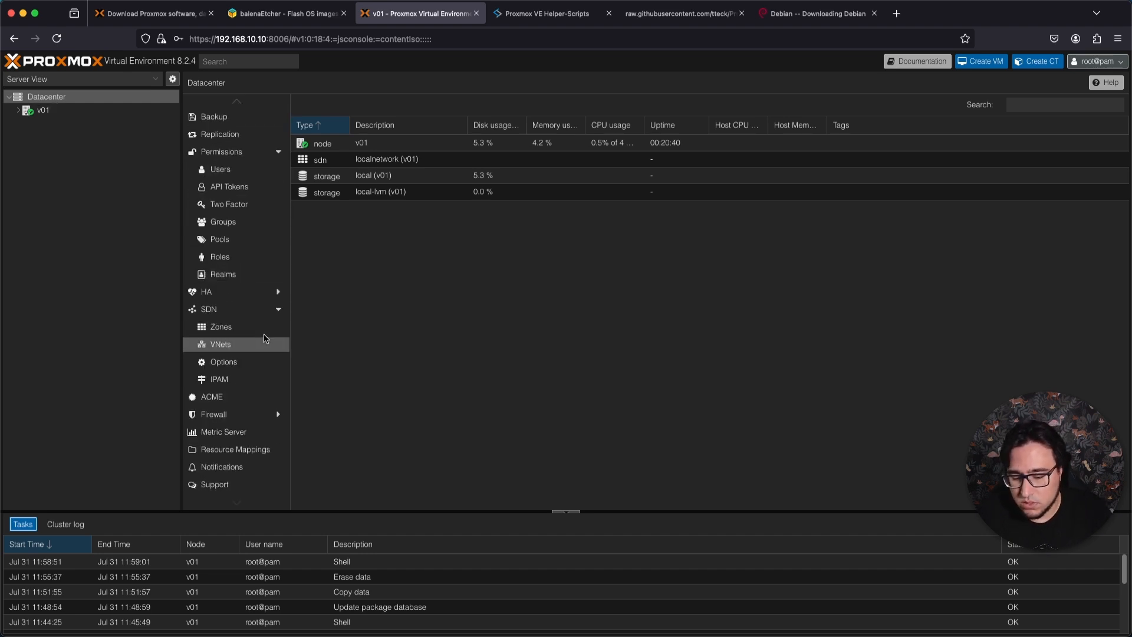
{"action": "scroll", "coordinate": [241, 318], "scroll_direction": "up", "scroll_amount": 2}
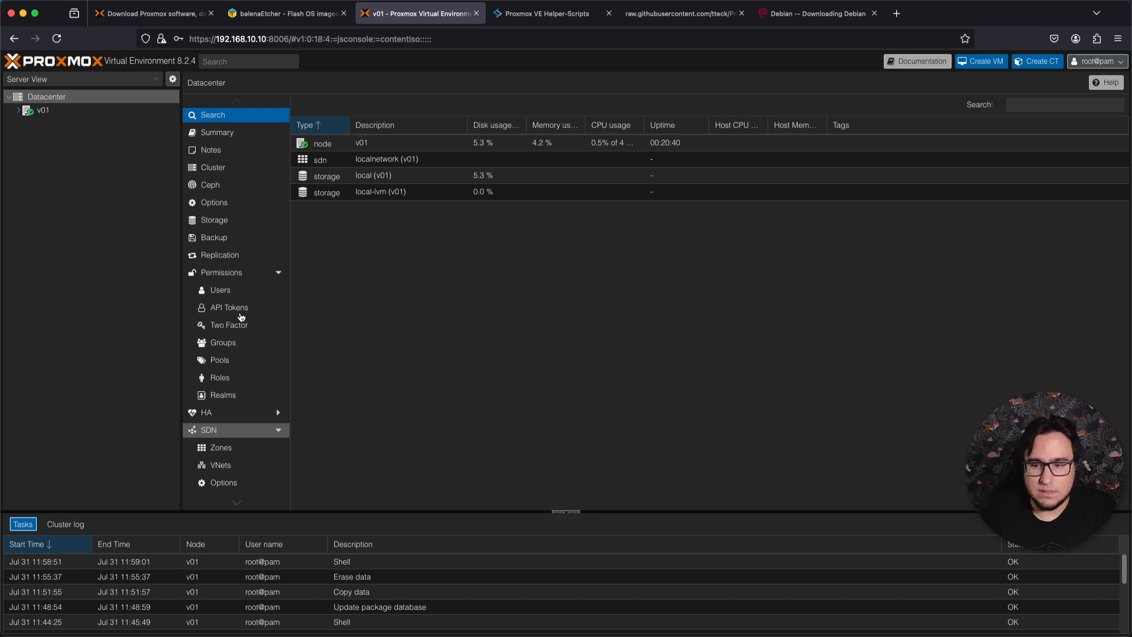
Add the note "Rack 1 - Posicao 1" to node v01.
{"action": "left_click", "coordinate": [40, 116]}
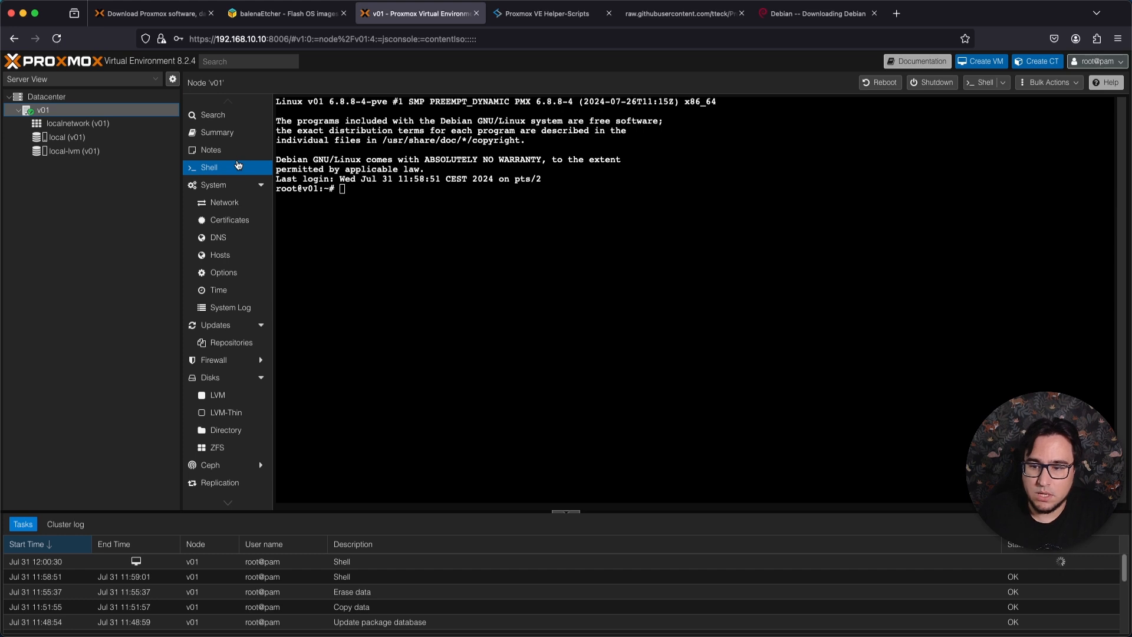
{"action": "left_click", "coordinate": [211, 149]}
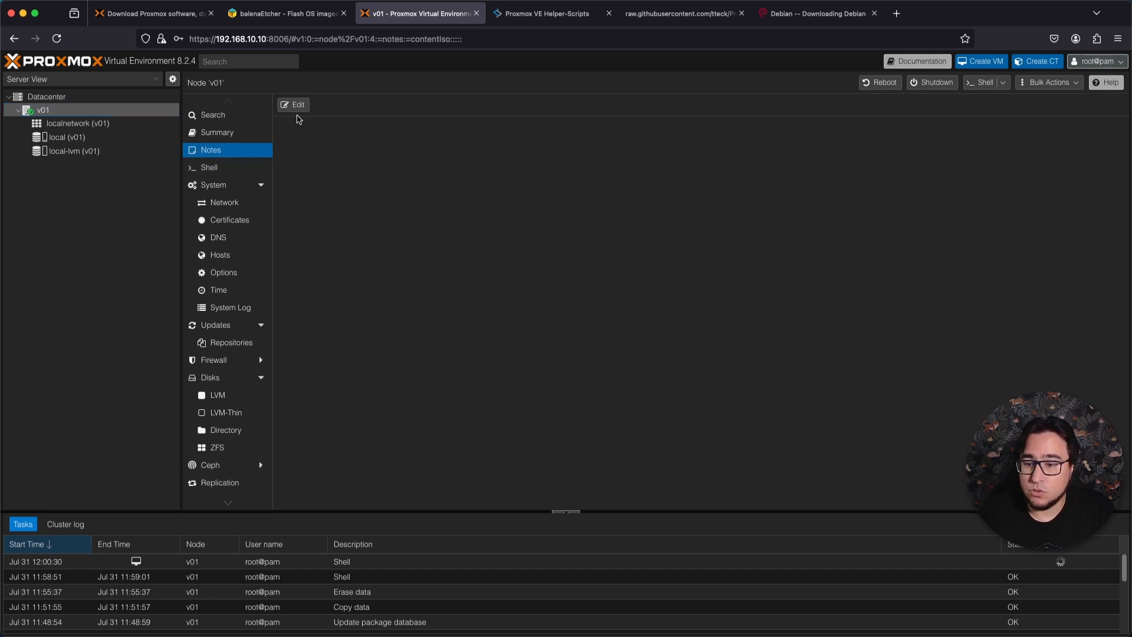
{"action": "left_click", "coordinate": [300, 107]}
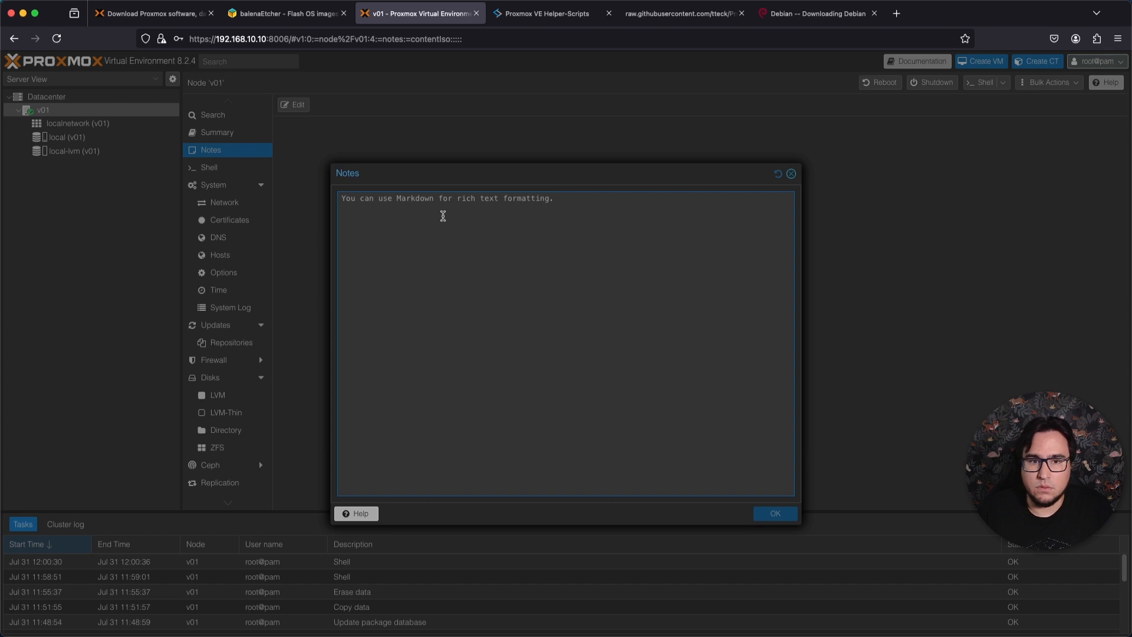
{"action": "type", "text": "Rakc 1 - Posicao 1"}
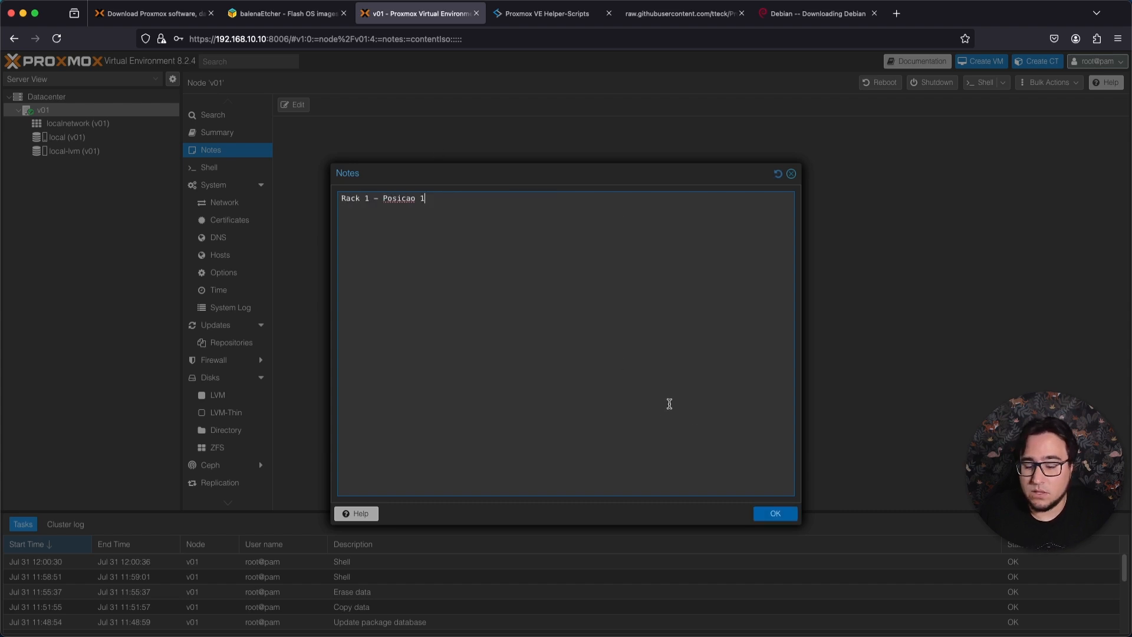
{"action": "left_click", "coordinate": [779, 509]}
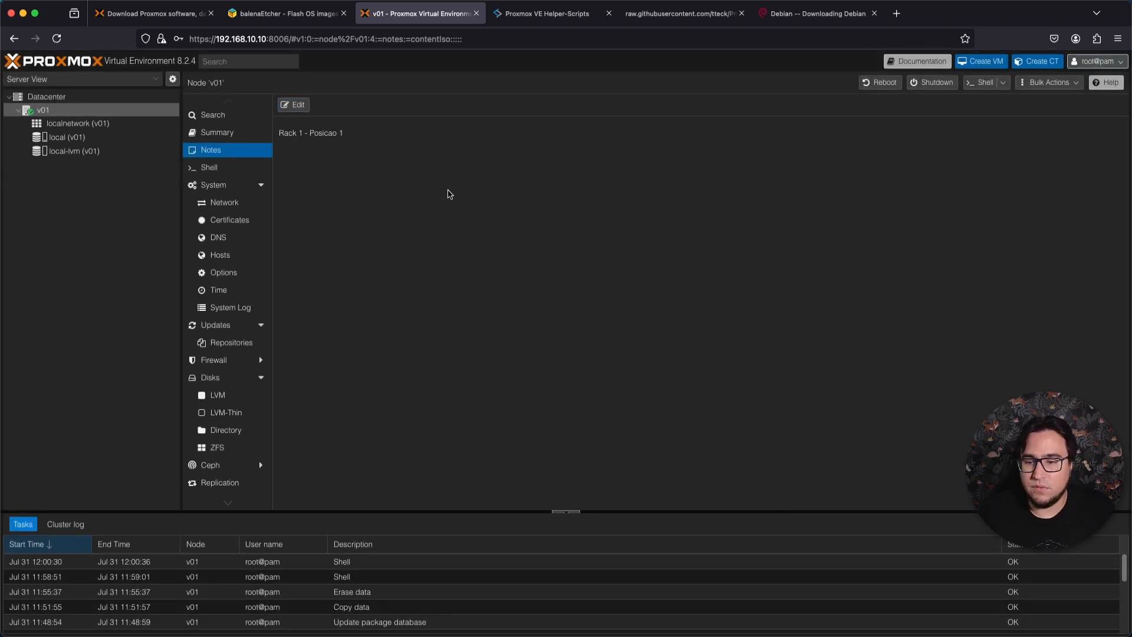
Examine node v01's summary, including its CPU, server load, memory and network traffic graphs.
{"action": "left_click", "coordinate": [233, 133]}
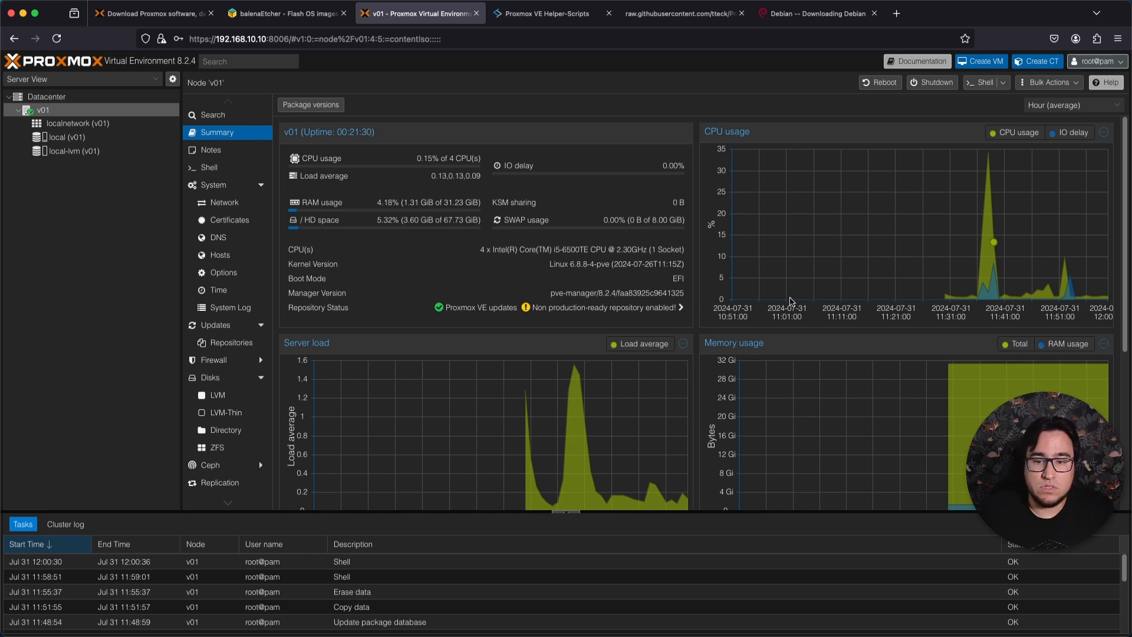
{"action": "scroll", "coordinate": [496, 387], "scroll_direction": "down", "scroll_amount": 5}
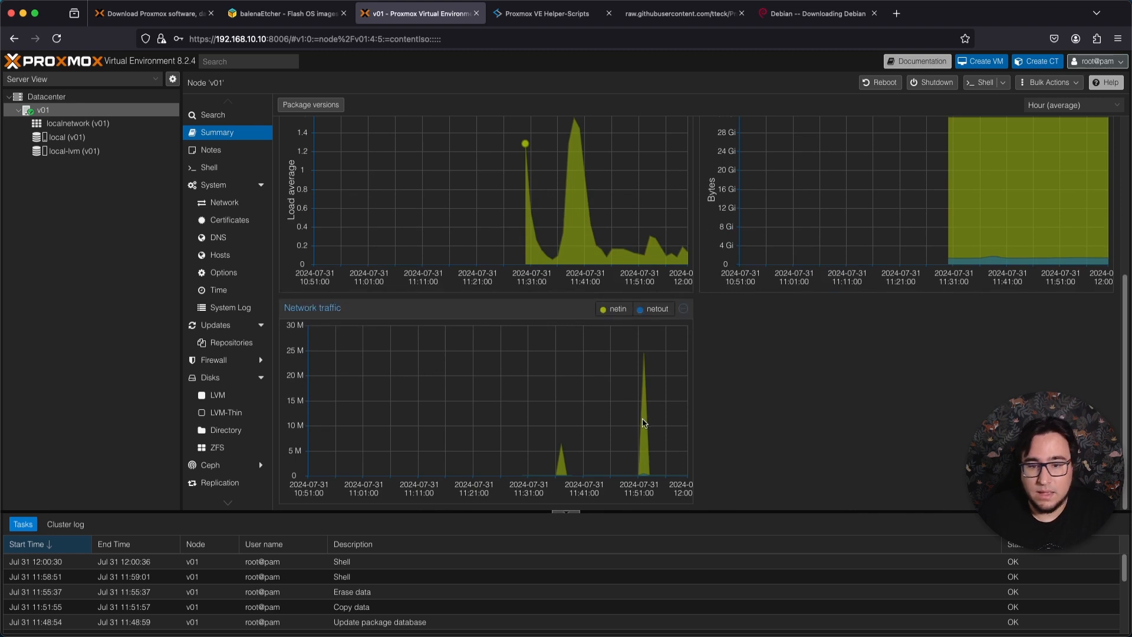
{"action": "scroll", "coordinate": [643, 423], "scroll_direction": "up", "scroll_amount": 5}
{"action": "left_click", "coordinate": [1055, 105]}
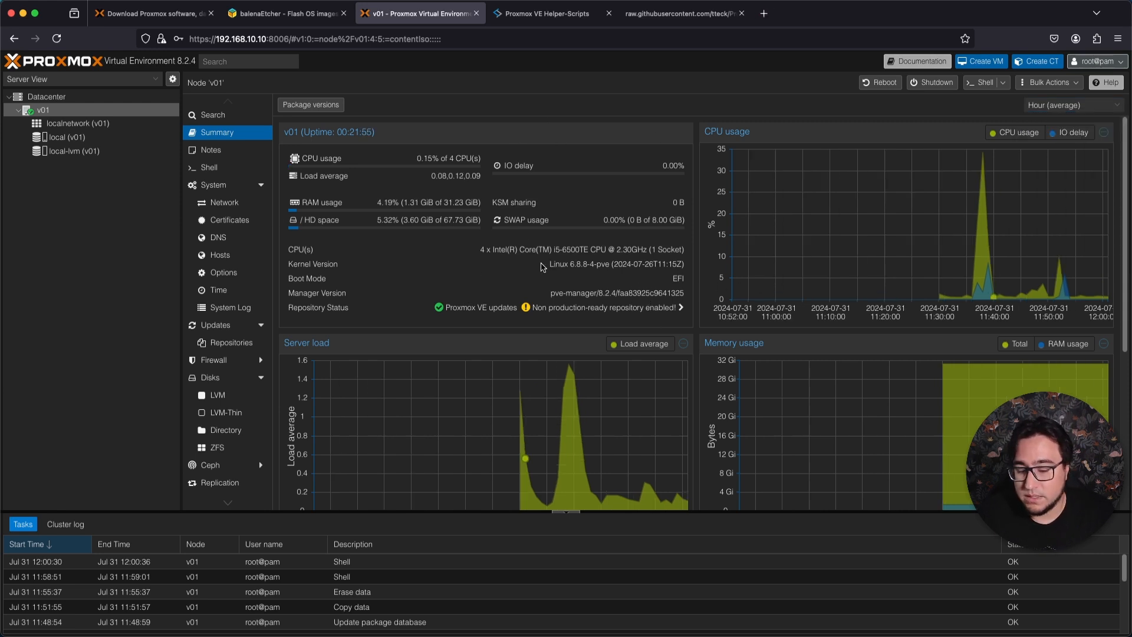
Review node v01's network interfaces, certificates and system log.
{"action": "left_click", "coordinate": [238, 202]}
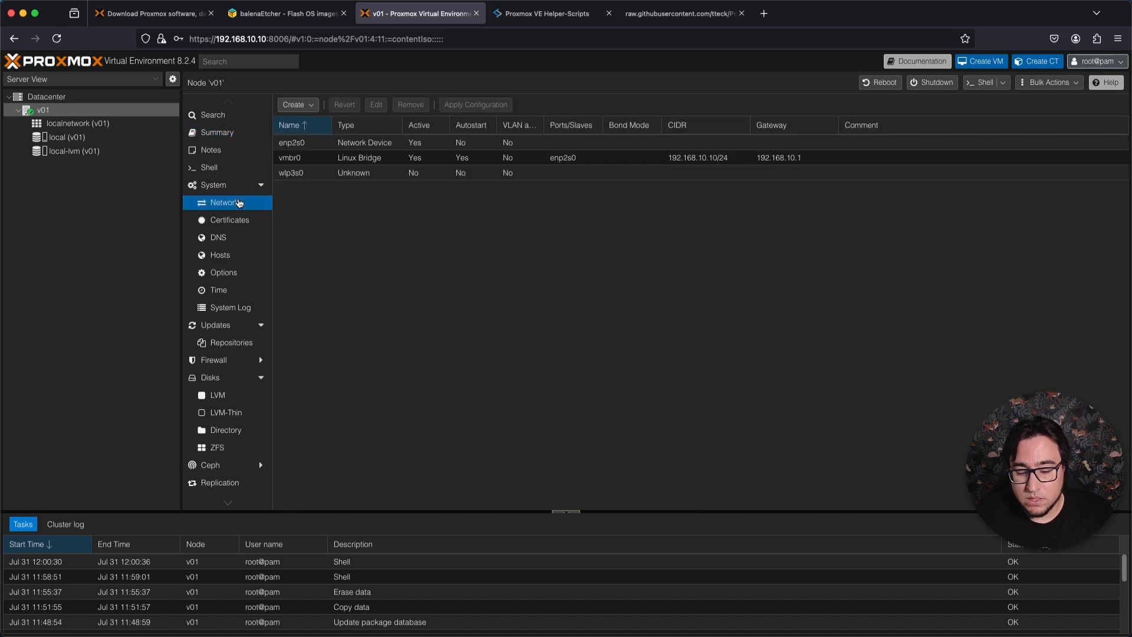
{"action": "left_click", "coordinate": [238, 222]}
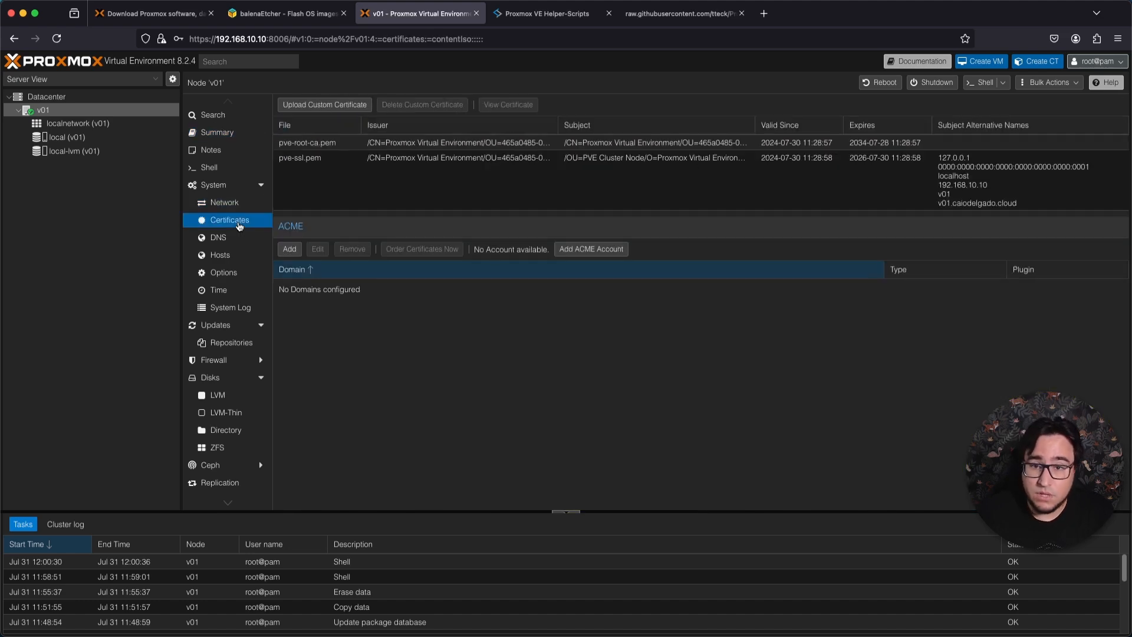
{"action": "left_click", "coordinate": [230, 307]}
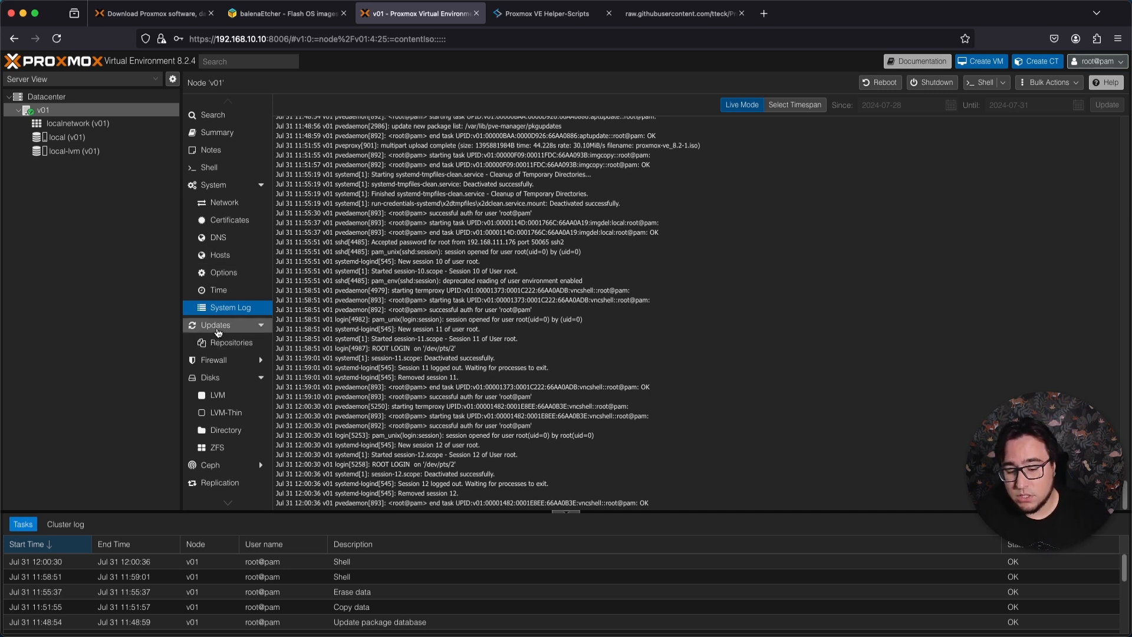
Refresh node v01's package database to check for updates, and close the task viewer.
{"action": "left_click", "coordinate": [219, 332]}
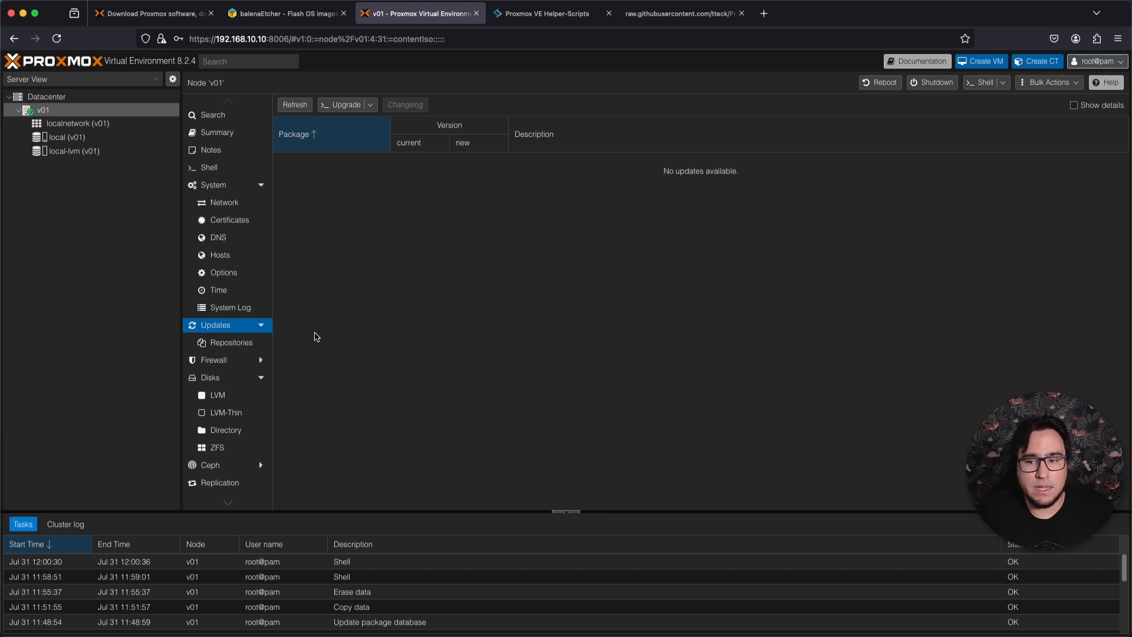
{"action": "left_click", "coordinate": [296, 105]}
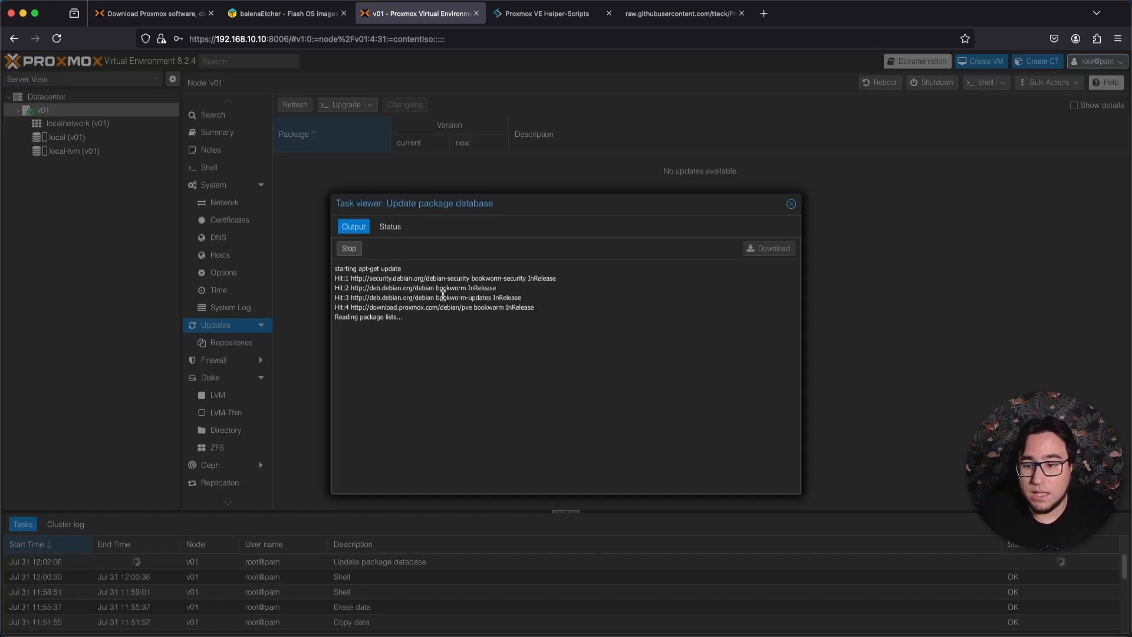
{"action": "left_click", "coordinate": [791, 204]}
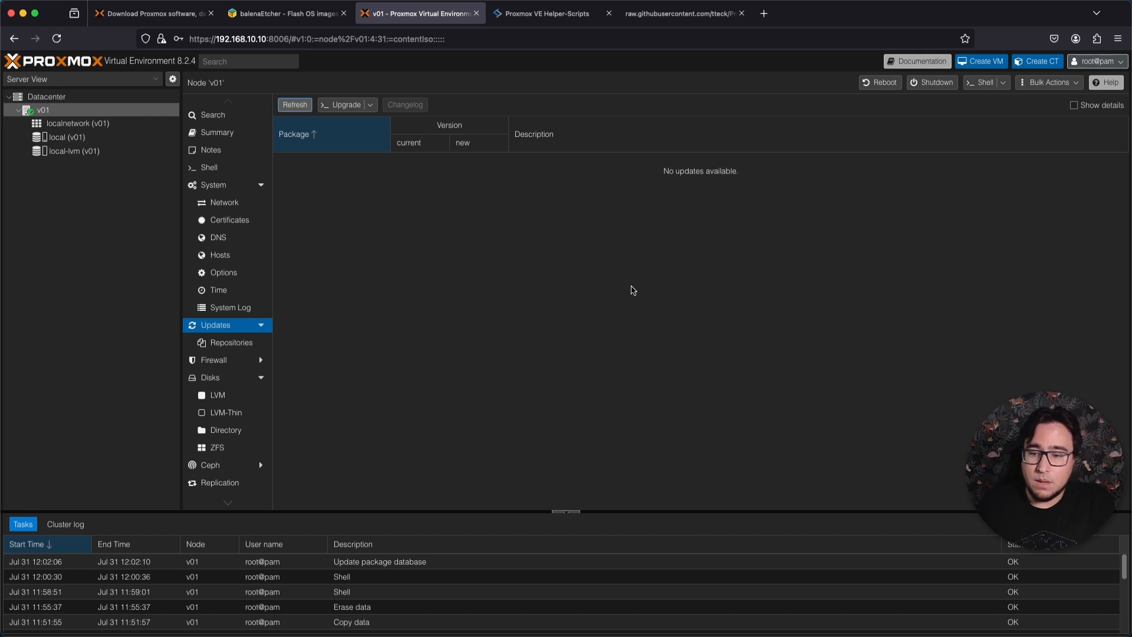
Review node v01's APT repositories and its task history.
{"action": "left_click", "coordinate": [215, 348]}
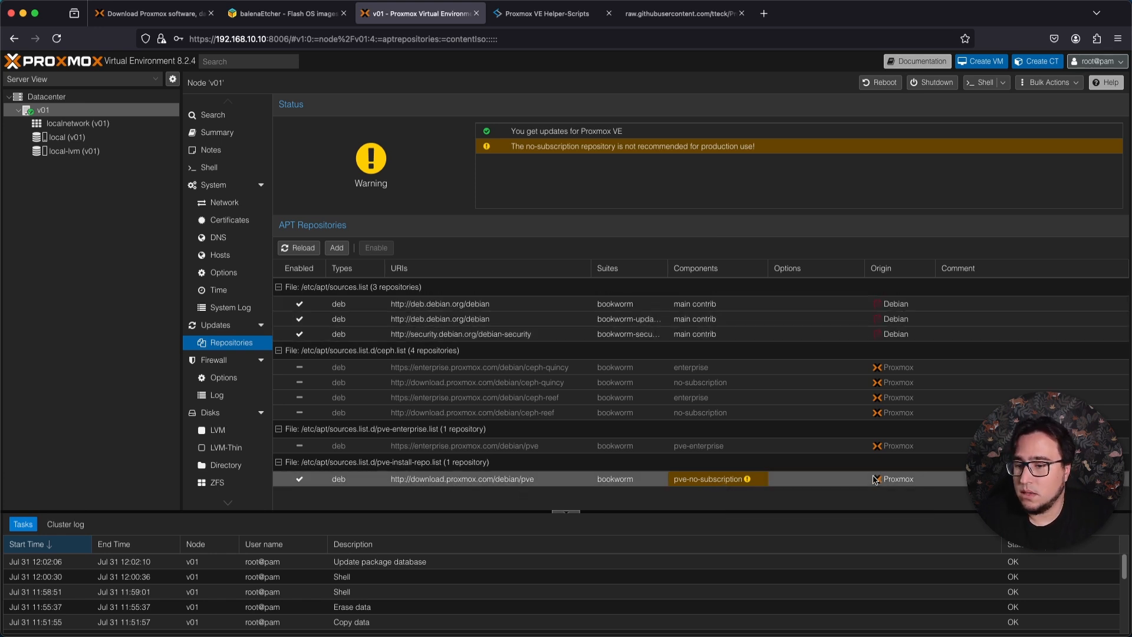
{"action": "scroll", "coordinate": [237, 330], "scroll_direction": "down", "scroll_amount": 2}
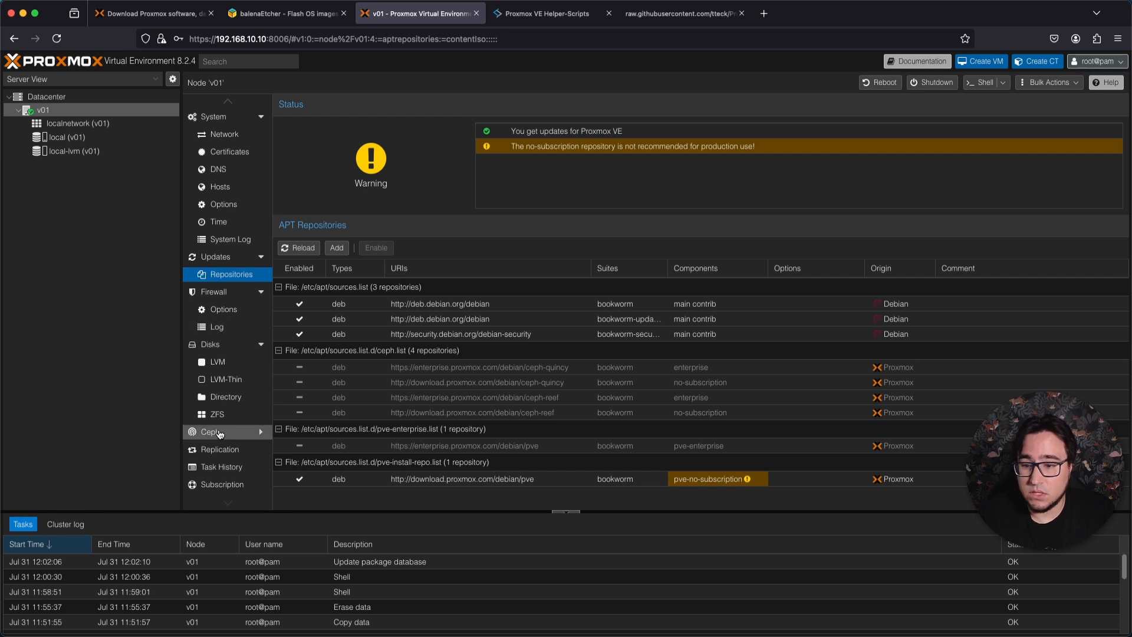
{"action": "left_click", "coordinate": [239, 468]}
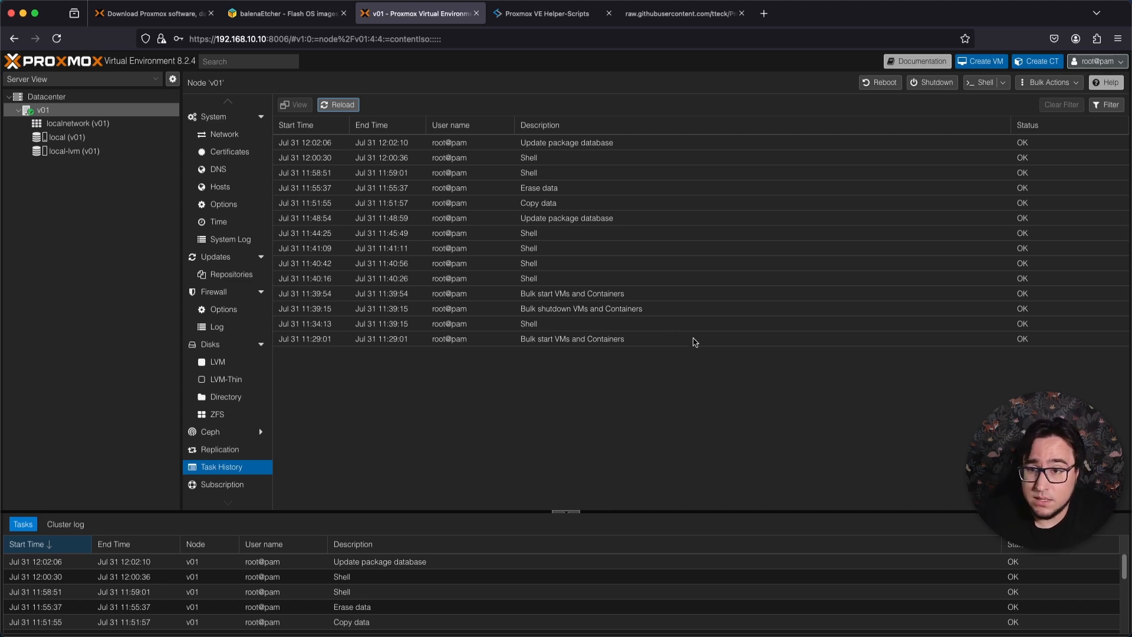
{"action": "left_click", "coordinate": [973, 62]}
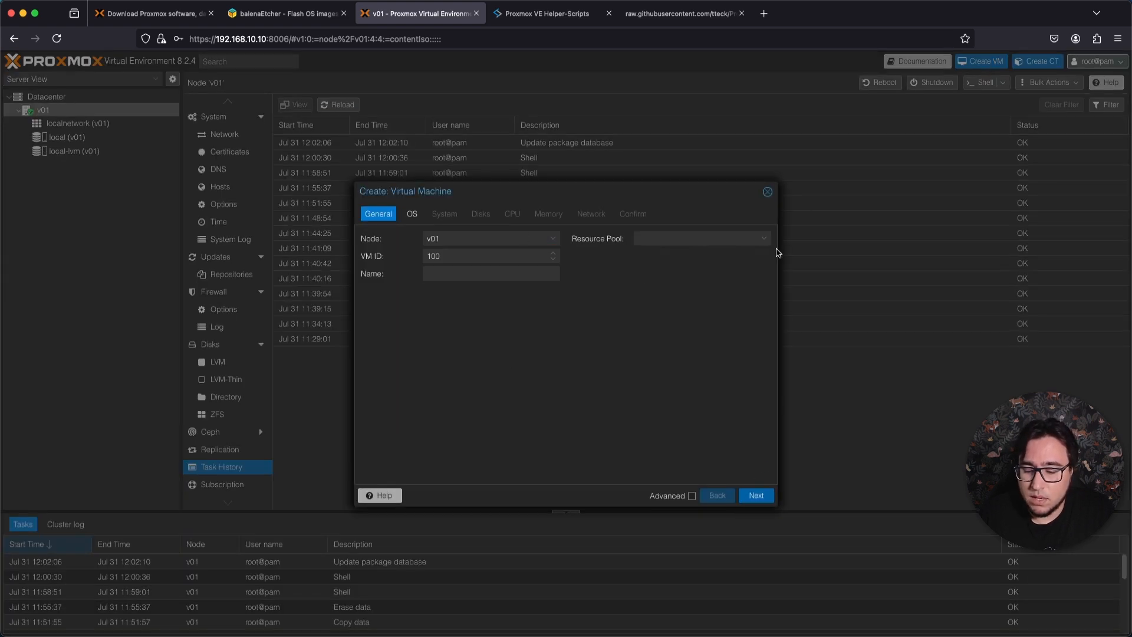
{"action": "left_click", "coordinate": [766, 191]}
{"action": "right_click", "coordinate": [44, 111]}
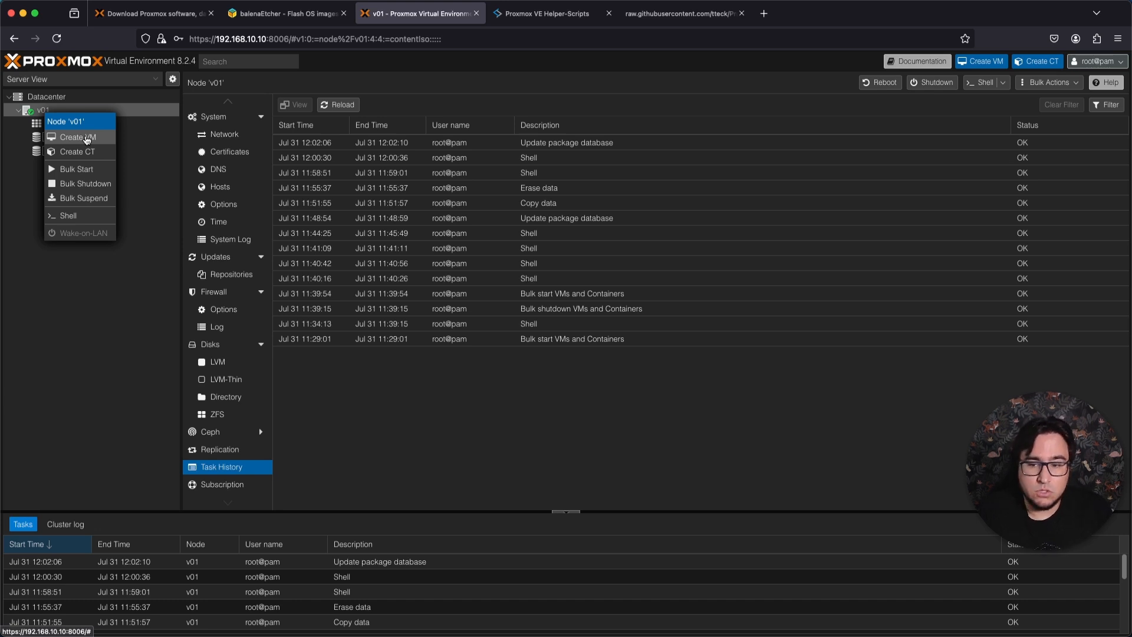
Search the web for "debian" in a new browser tab and open the Debian download page.
{"action": "key", "text": "super+t"}
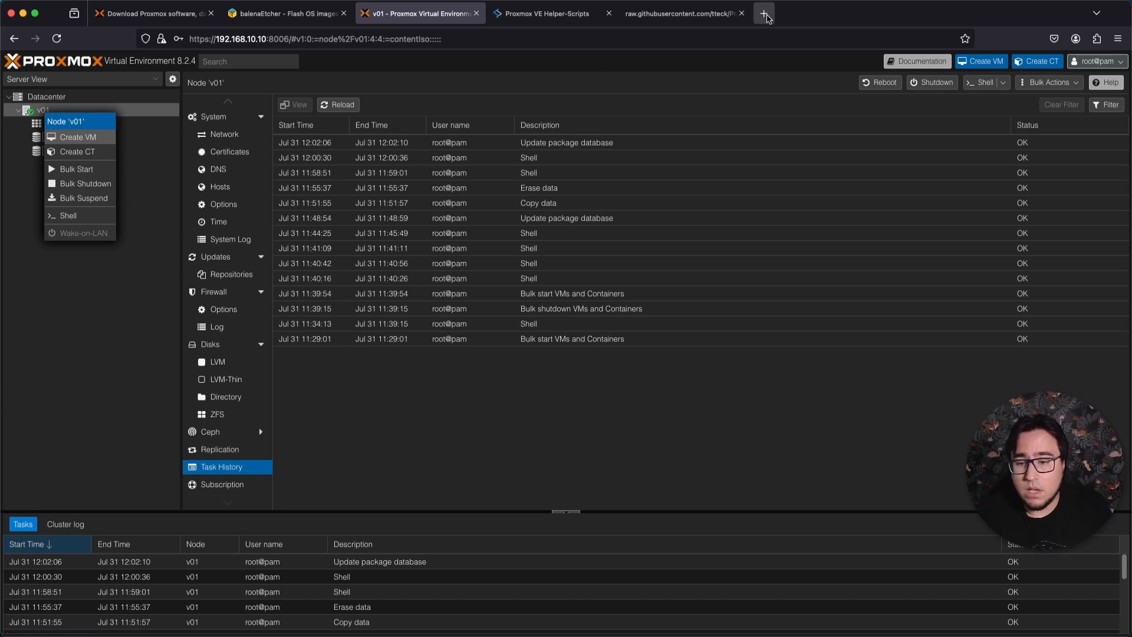
{"action": "type", "text": "debian"}
{"action": "key", "text": "Return"}
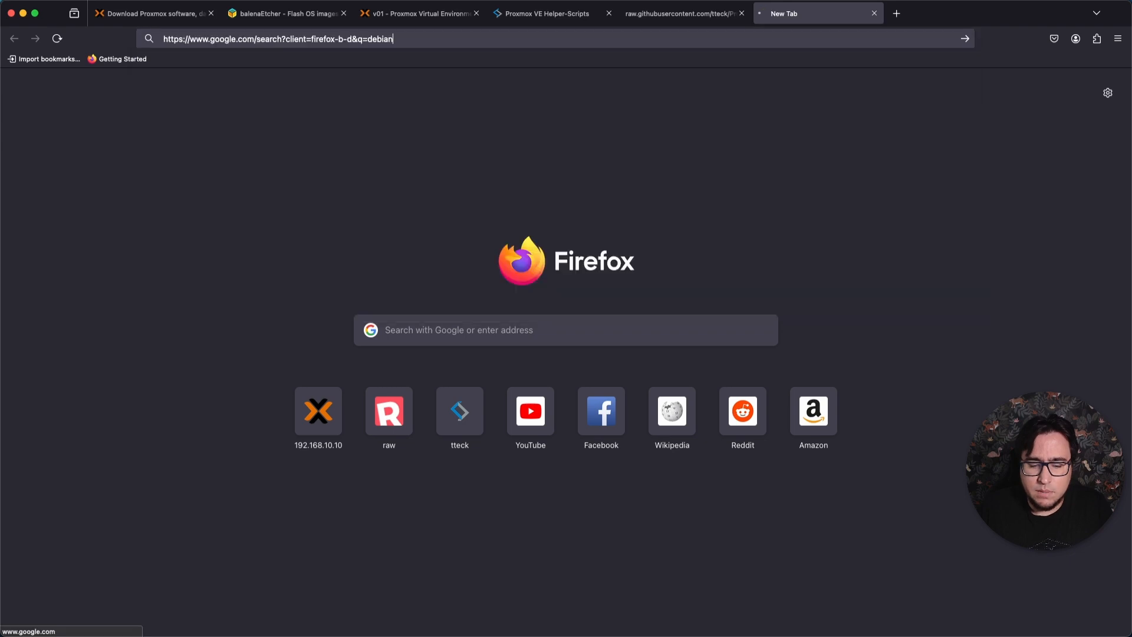
{"action": "left_click", "coordinate": [163, 267]}
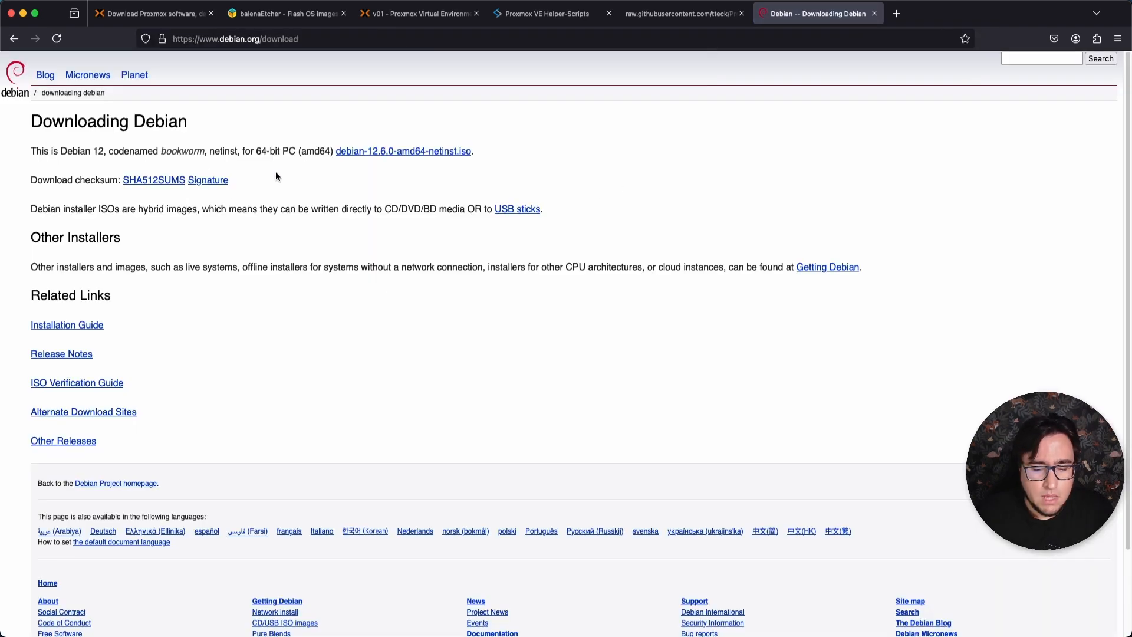
Copy the link of debian-12.6.0-amd64-netinst.iso and download the image to the local computer.
{"action": "right_click", "coordinate": [426, 152]}
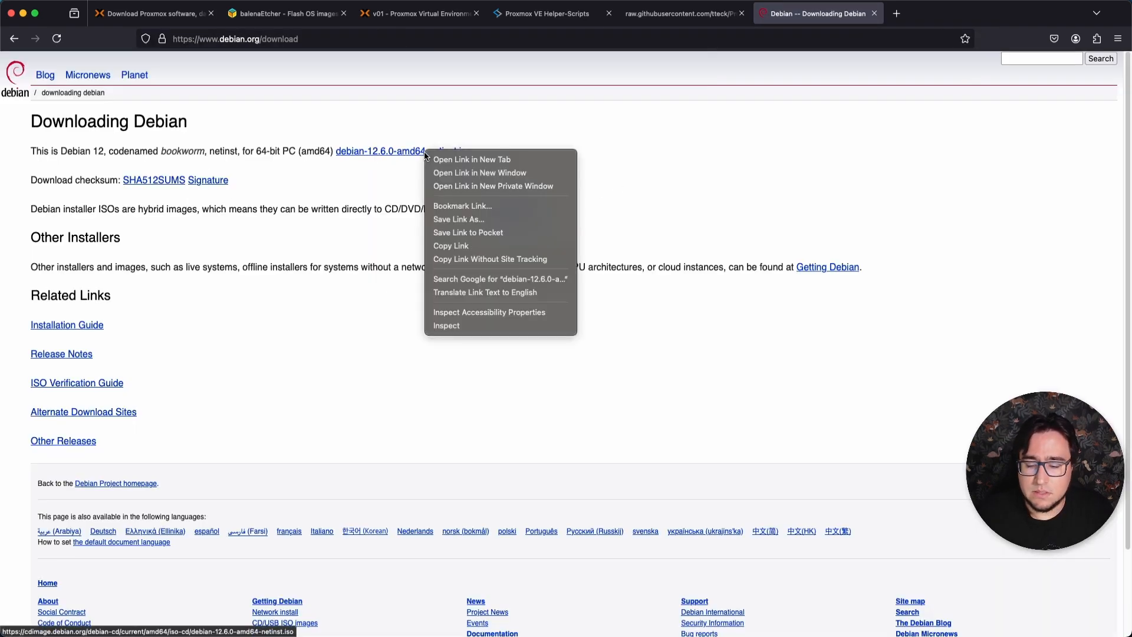
{"action": "left_click", "coordinate": [503, 247]}
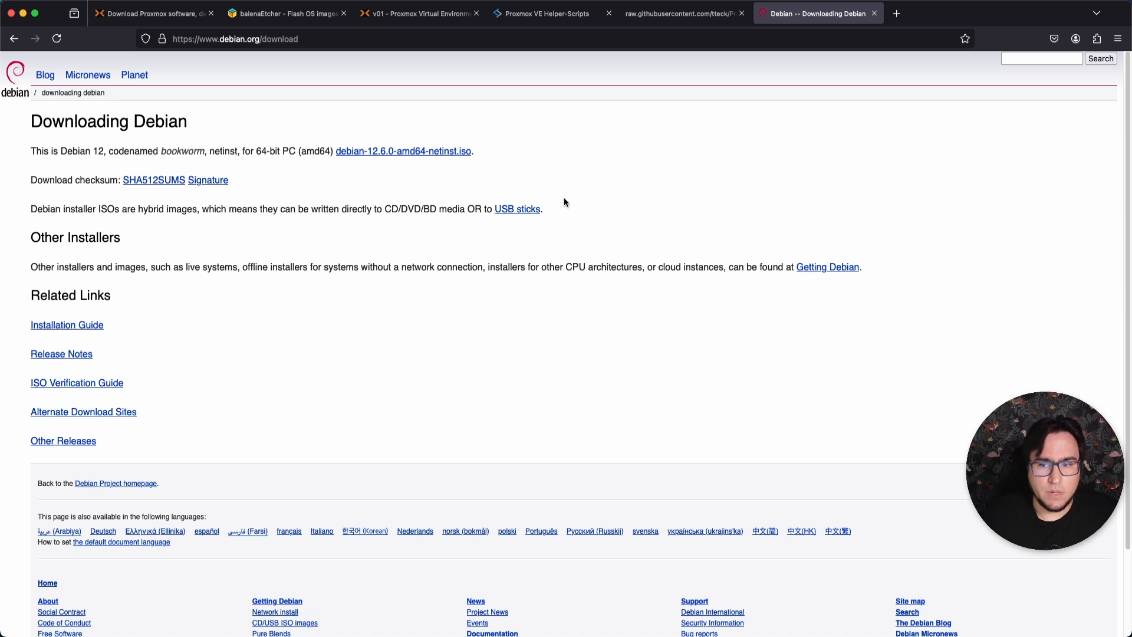
{"action": "left_click", "coordinate": [450, 153]}
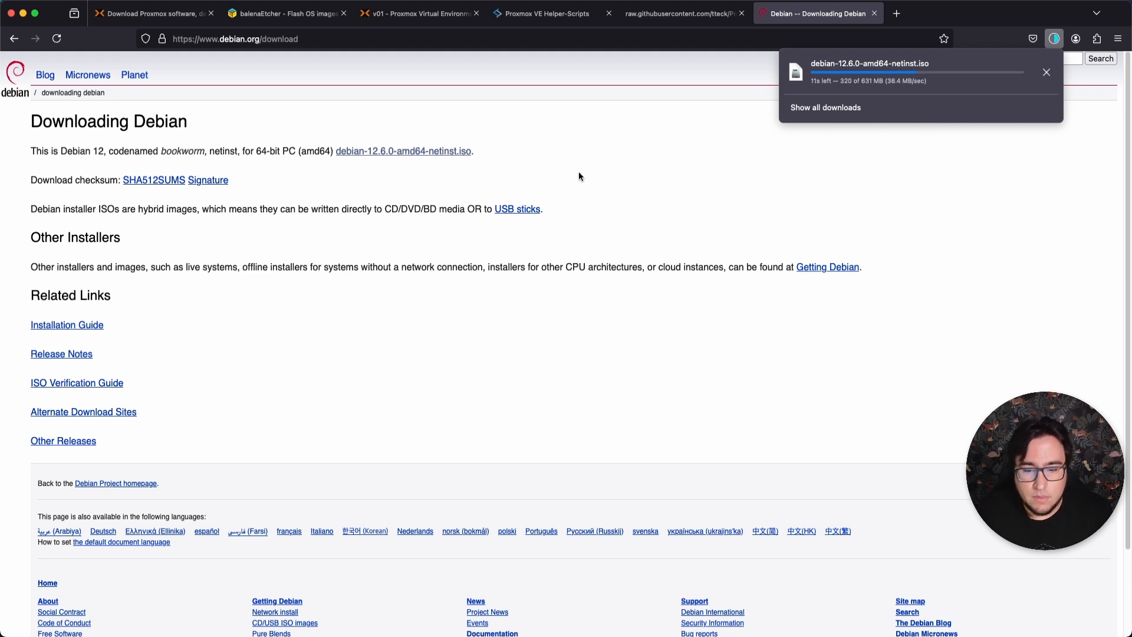
Return to Proxmox and examine the local storage's summary, backups, ISO images, CT templates and permissions, and the local-lvm storage.
{"action": "left_click", "coordinate": [450, 18]}
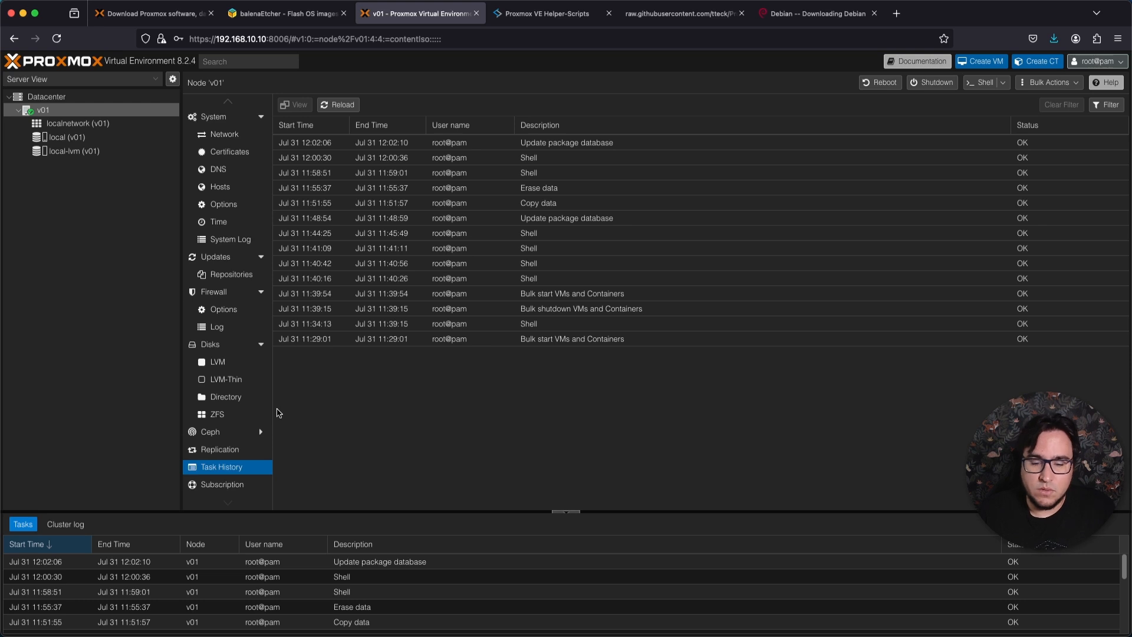
{"action": "left_click", "coordinate": [73, 139]}
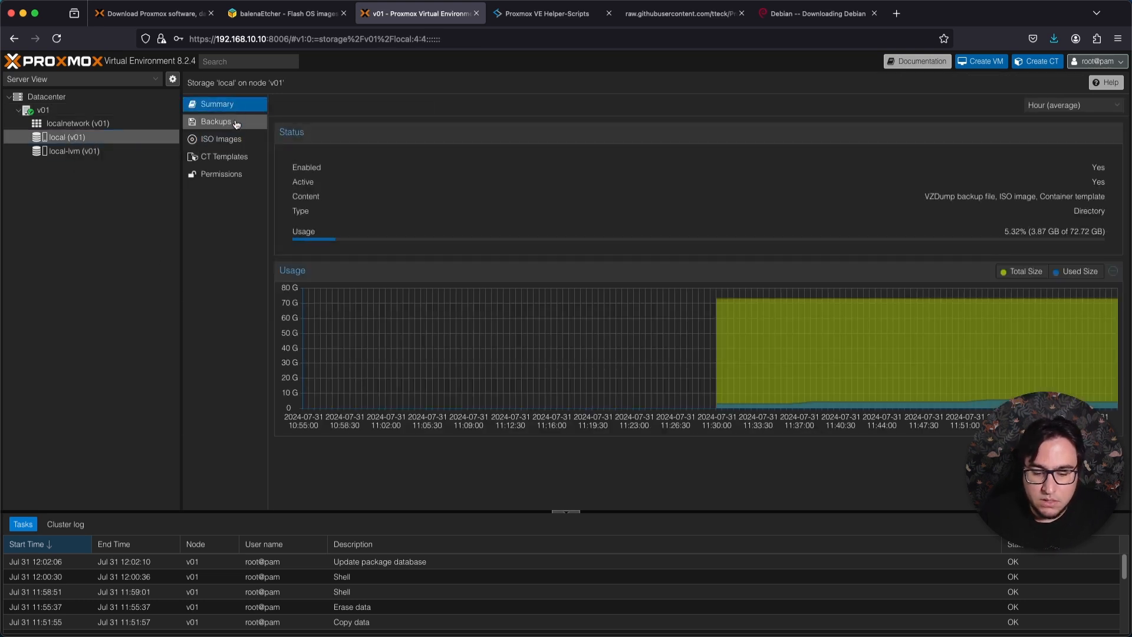
{"action": "left_click", "coordinate": [236, 124]}
{"action": "left_click", "coordinate": [235, 141]}
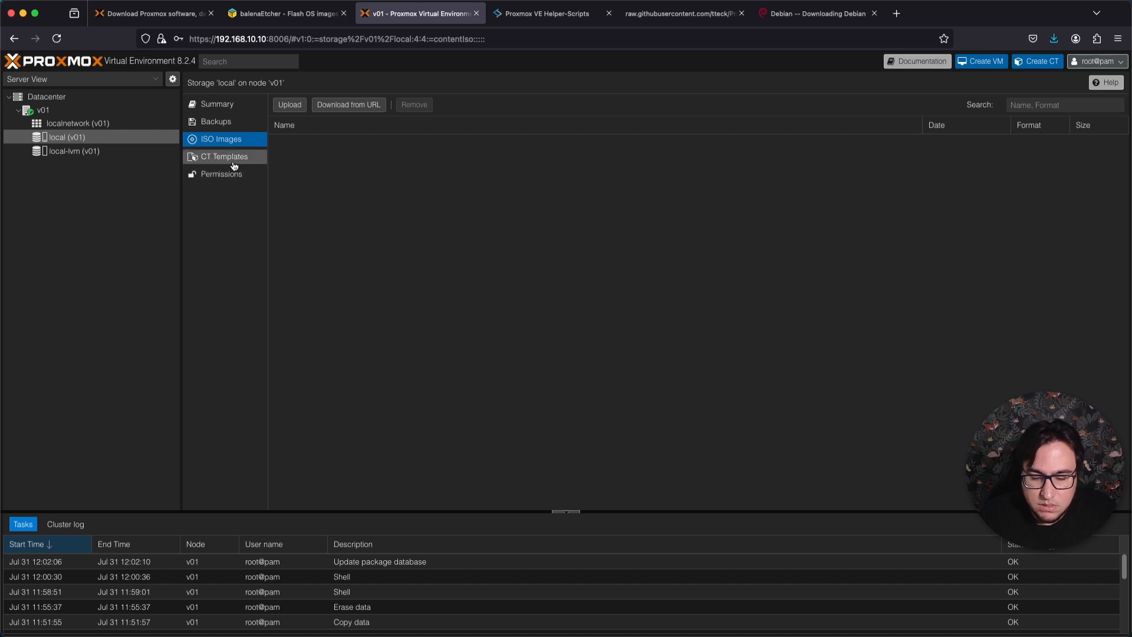
{"action": "left_click", "coordinate": [229, 160]}
{"action": "left_click", "coordinate": [222, 174]}
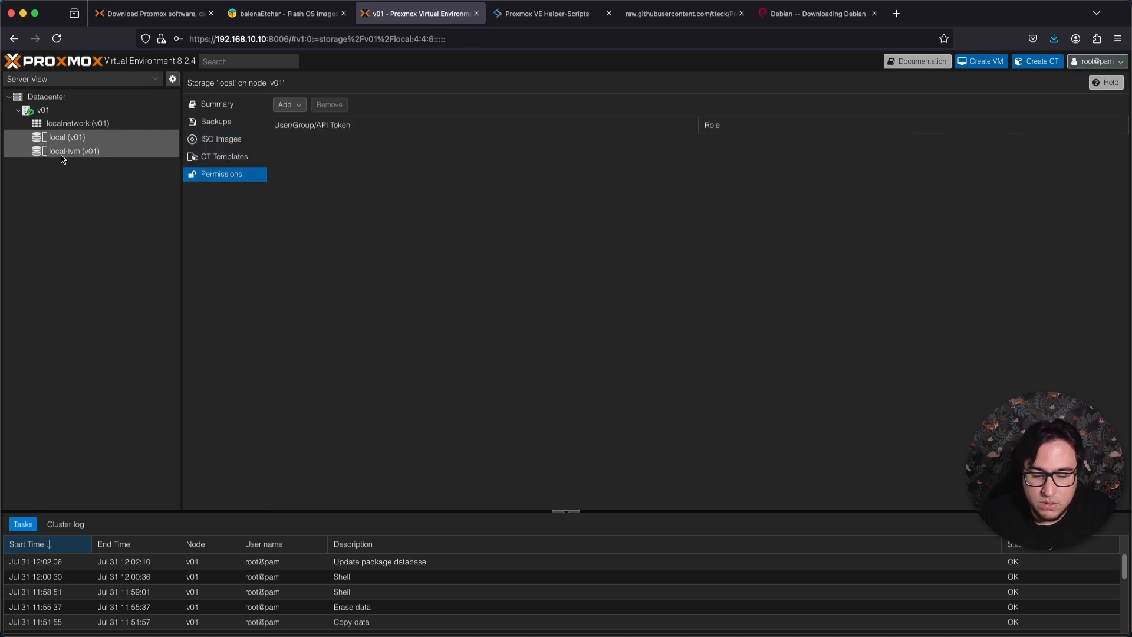
{"action": "left_click", "coordinate": [82, 152]}
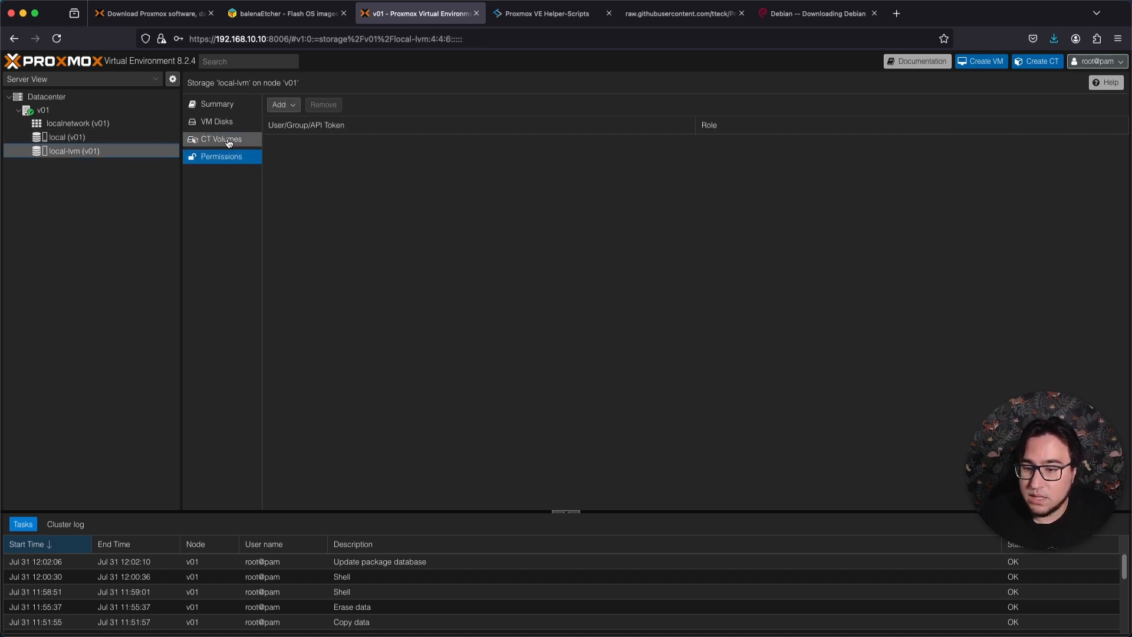
Start an ISO upload to the local storage on v01 and choose debian-12.6.0-amd64-netinst.iso from the Downloads folder.
{"action": "left_click", "coordinate": [62, 139]}
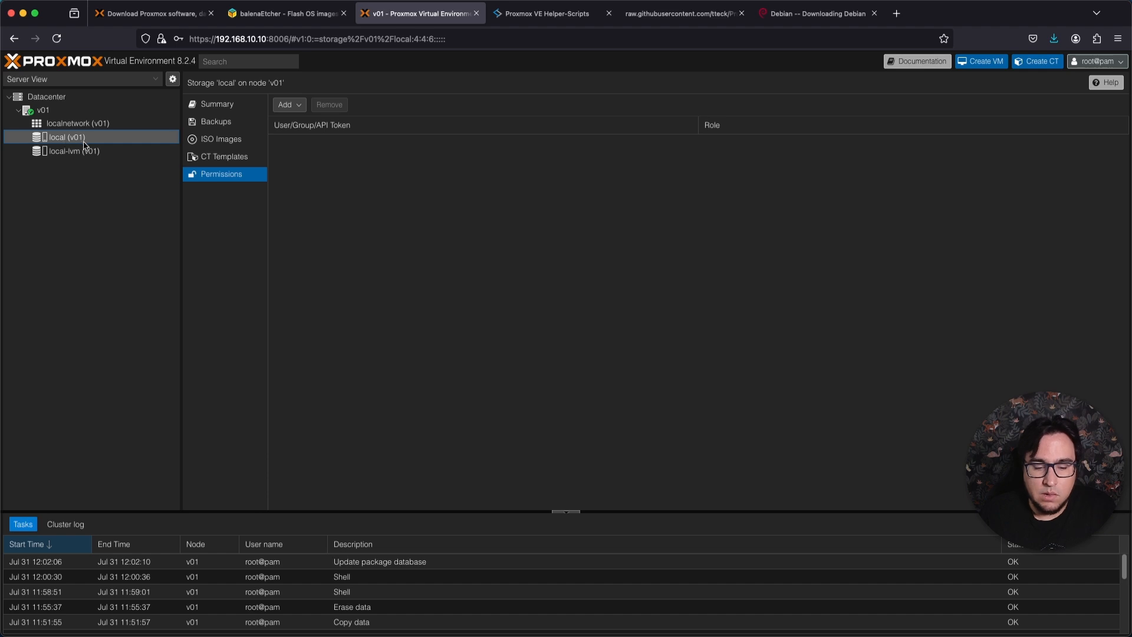
{"action": "left_click", "coordinate": [235, 141]}
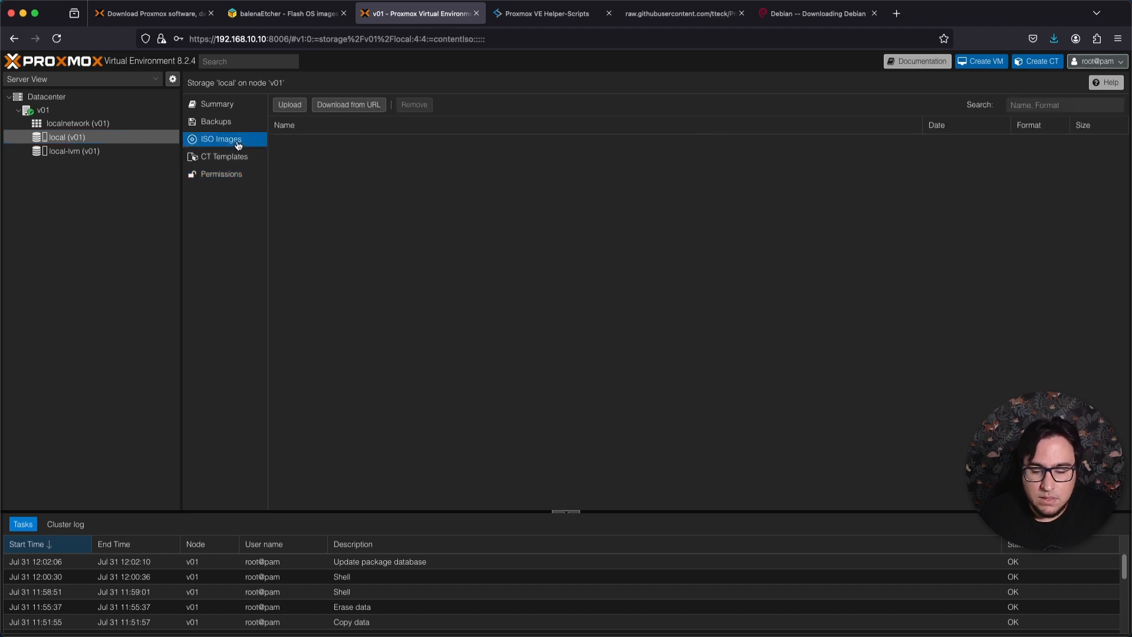
{"action": "left_click", "coordinate": [290, 105]}
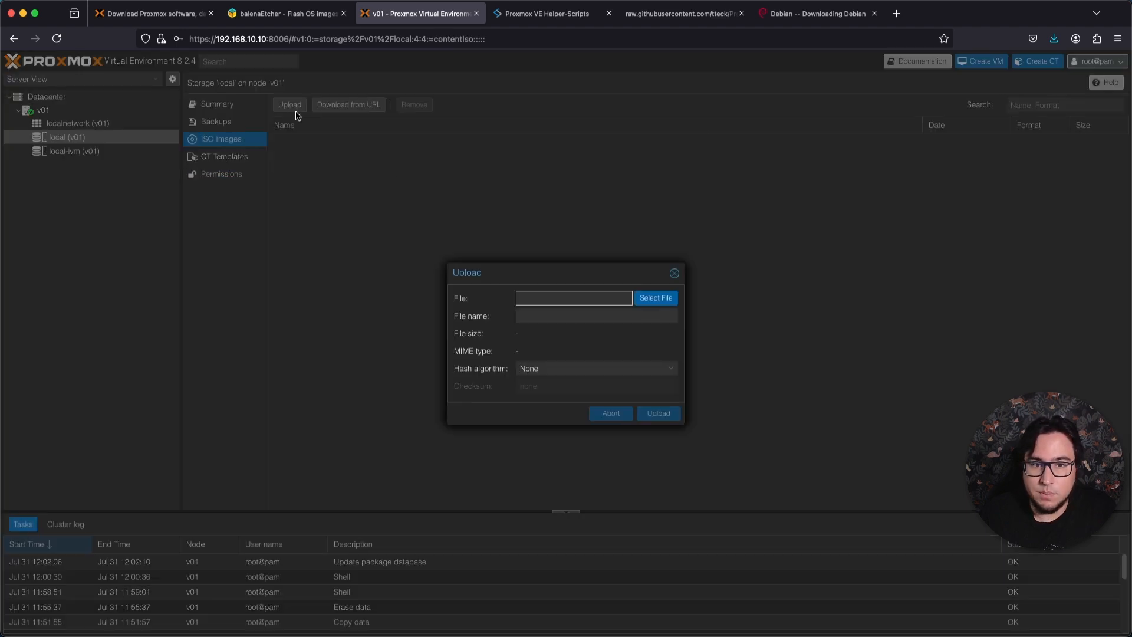
{"action": "left_click", "coordinate": [649, 298]}
{"action": "left_click", "coordinate": [487, 158]}
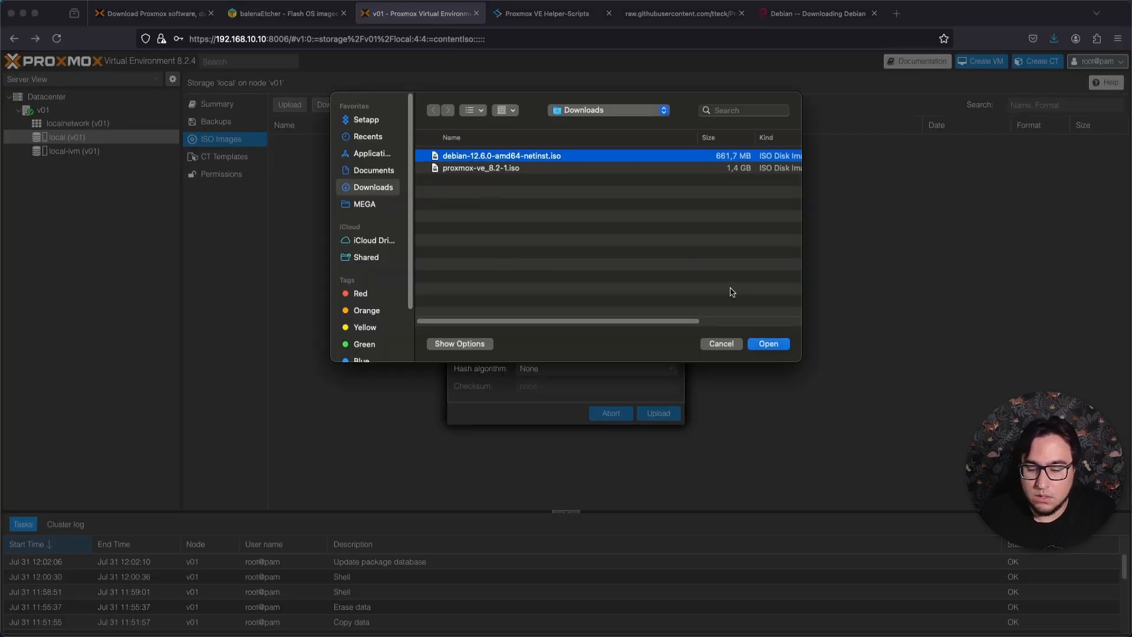
{"action": "left_click", "coordinate": [759, 346]}
Review the upload's hash algorithms and copy the checksum of debian-12.6.0-amd64-netinst.iso from Debian's SHA512SUMS file.
{"action": "left_click", "coordinate": [610, 370]}
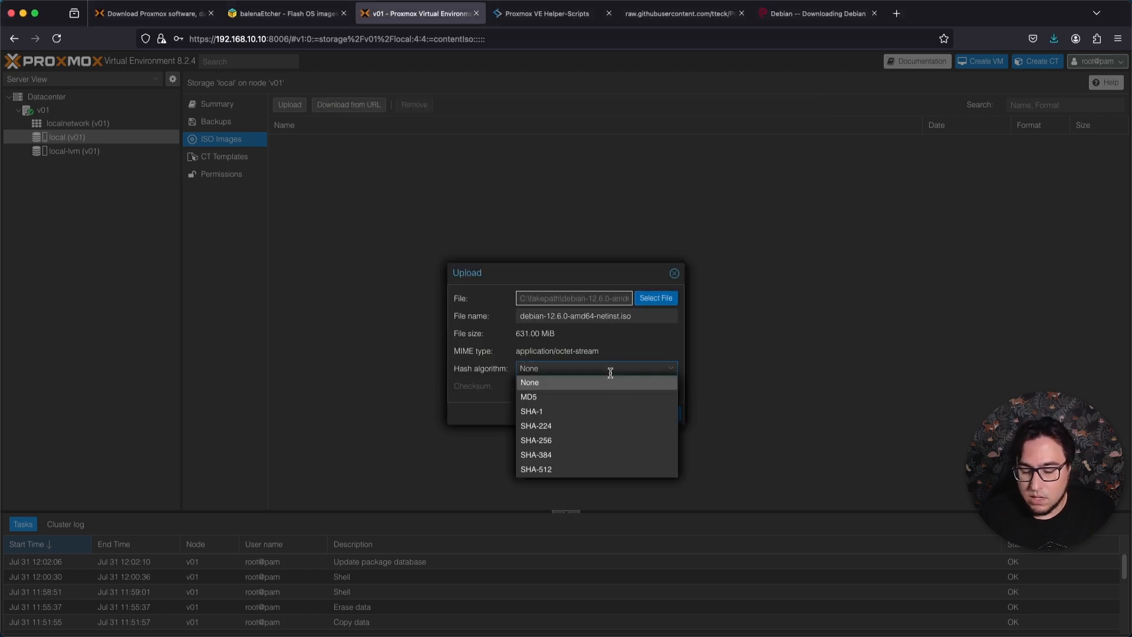
{"action": "left_click", "coordinate": [630, 359]}
{"action": "left_click", "coordinate": [616, 366]}
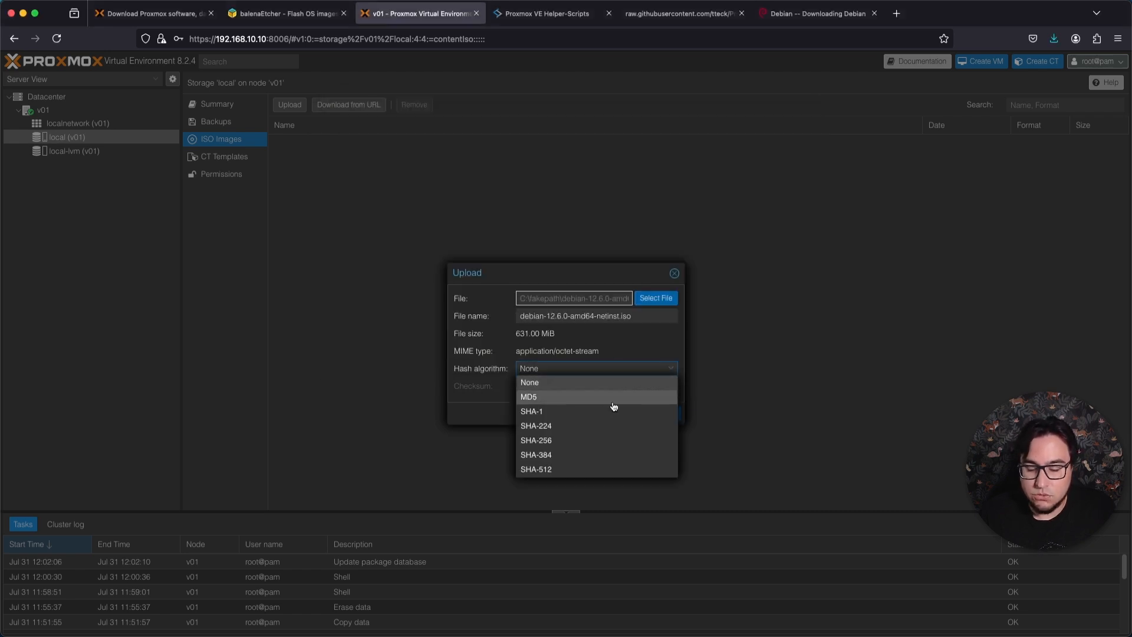
{"action": "left_click", "coordinate": [833, 15]}
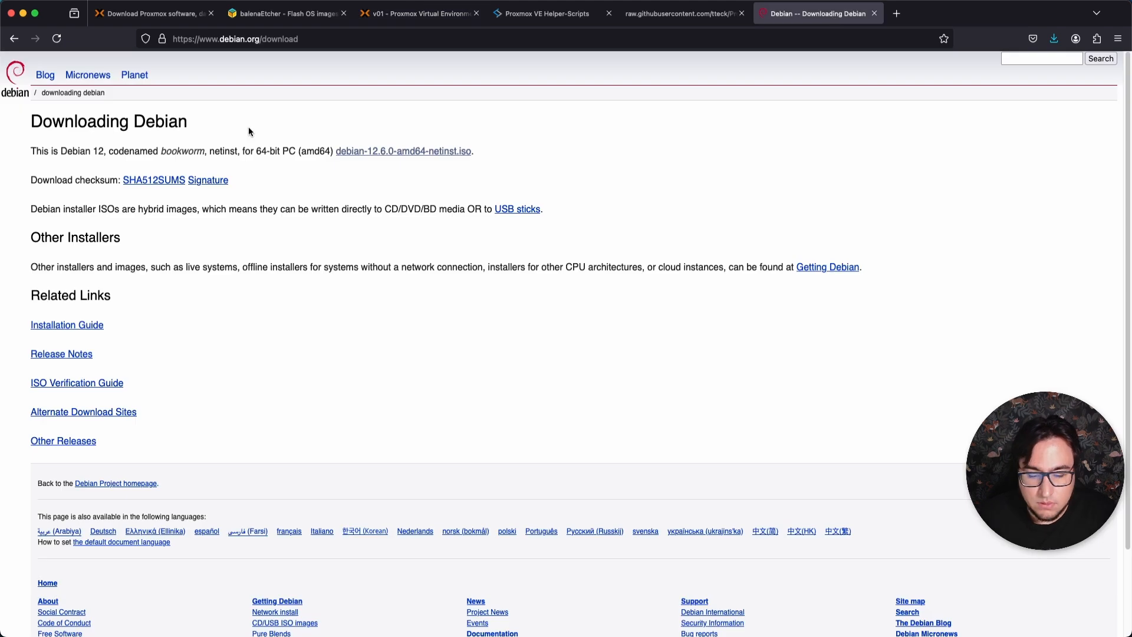
{"action": "left_click", "coordinate": [156, 183]}
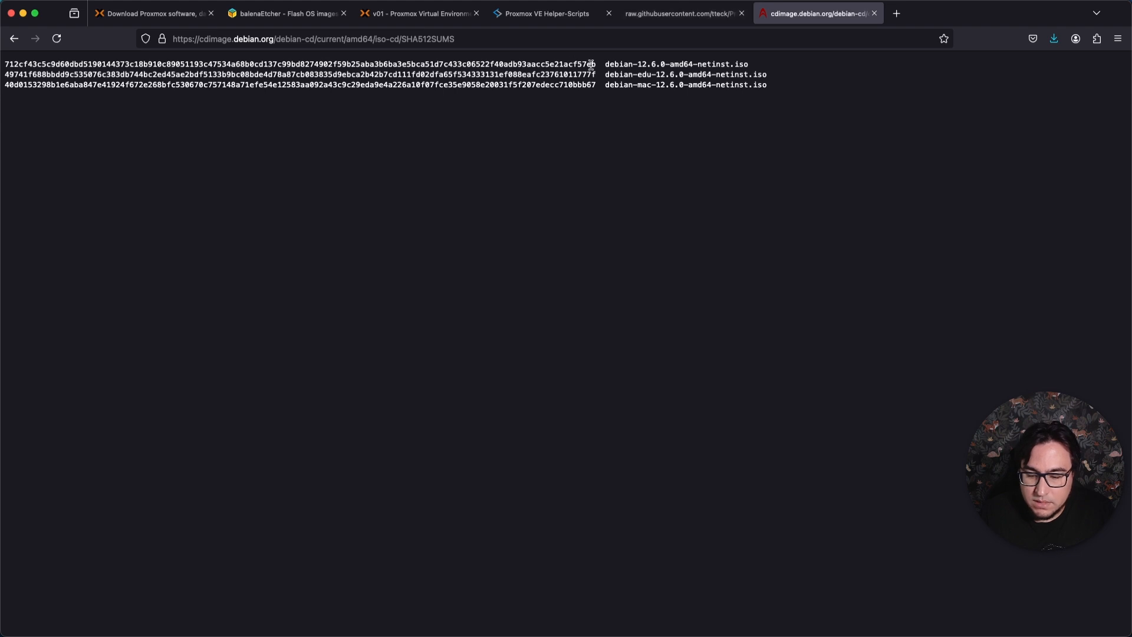
{"action": "left_click_drag", "start_coordinate": [599, 65], "coordinate": [49, 58]}
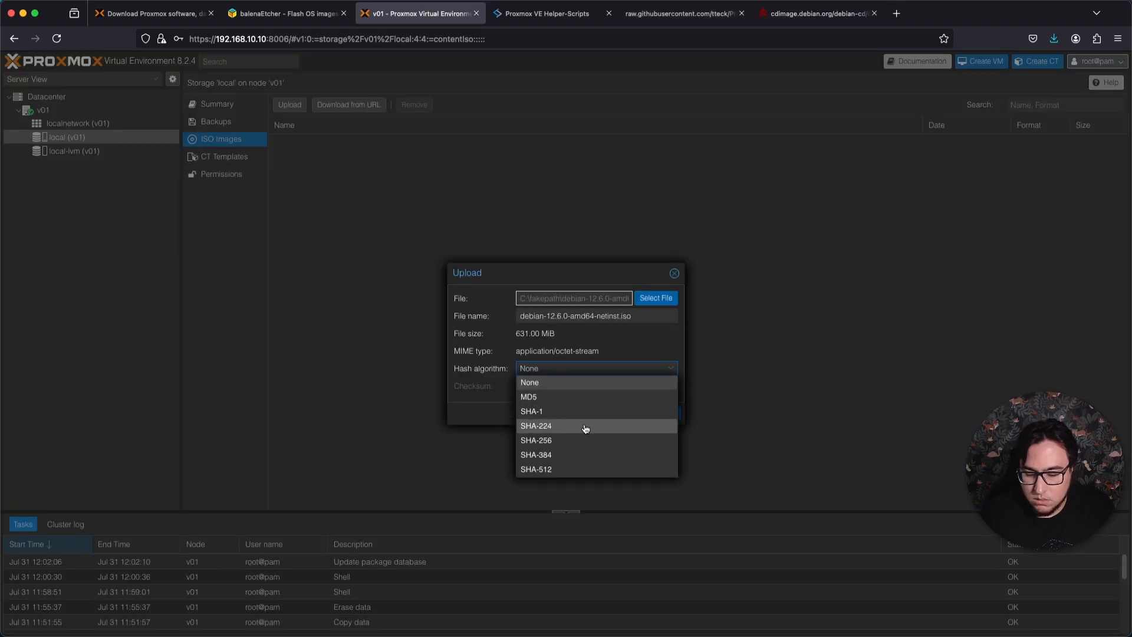
Try to upload the Debian ISO with SHA-256 as the hash algorithm and the copied checksum.
{"action": "left_click", "coordinate": [584, 440]}
{"action": "left_click", "coordinate": [560, 386]}
{"action": "key", "text": "super+v"}
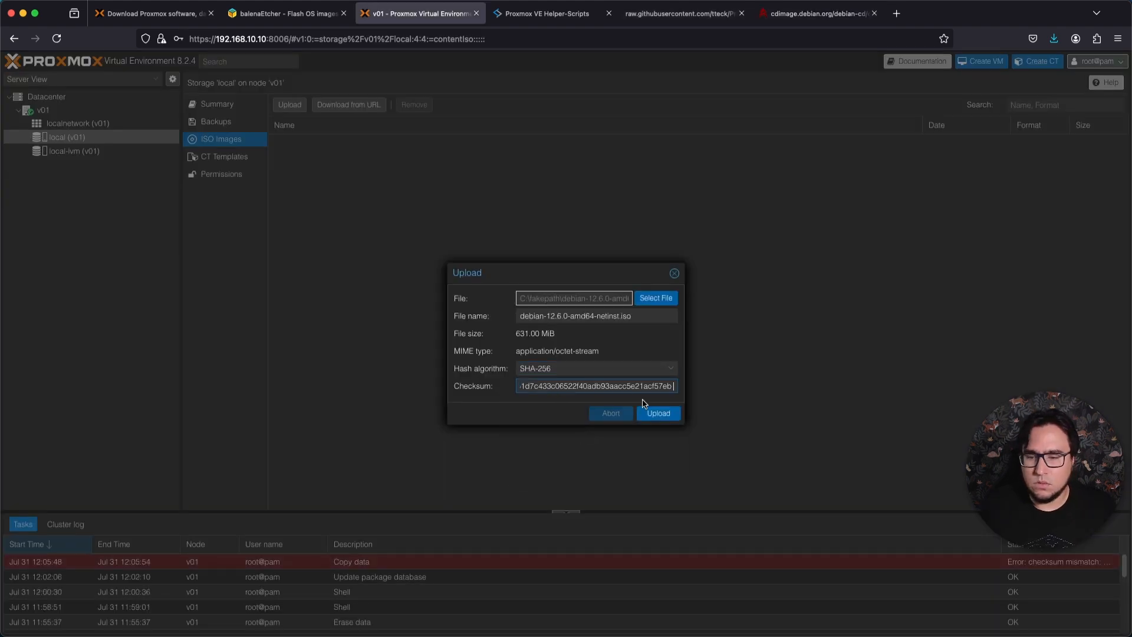
Clear the checksum, set the hash algorithm to None and upload debian-12.6.0-amd64-netinst.iso to the local storage.
{"action": "key", "text": "BackSpace"}
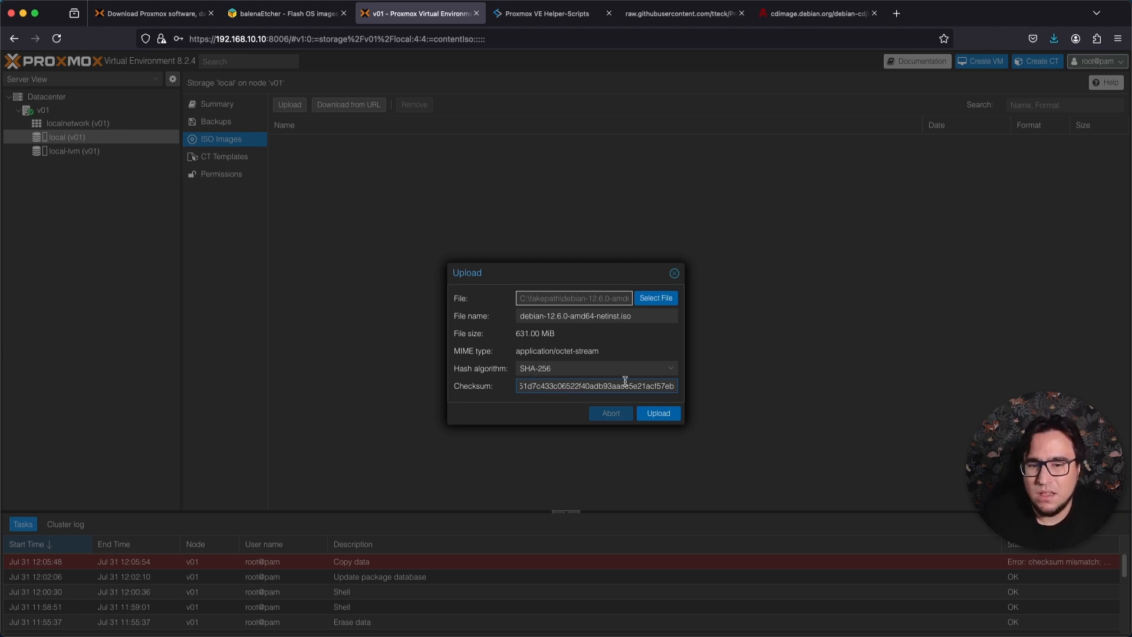
{"action": "key", "text": "super+a"}
{"action": "key", "text": "BackSpace"}
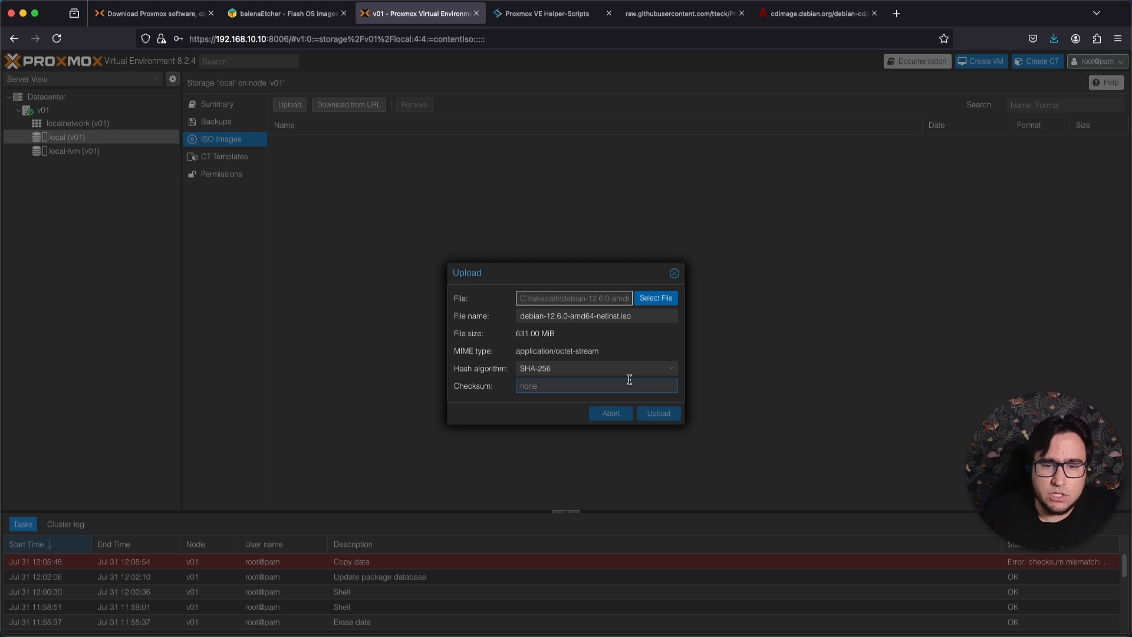
{"action": "left_click", "coordinate": [629, 371]}
{"action": "left_click", "coordinate": [589, 383]}
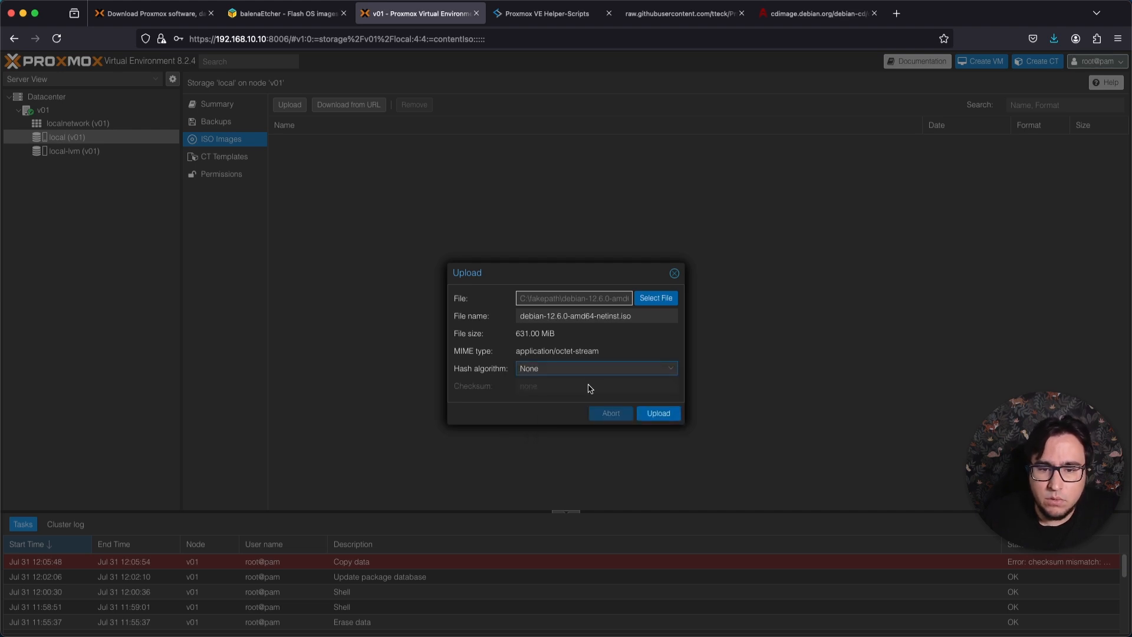
{"action": "left_click", "coordinate": [671, 416]}
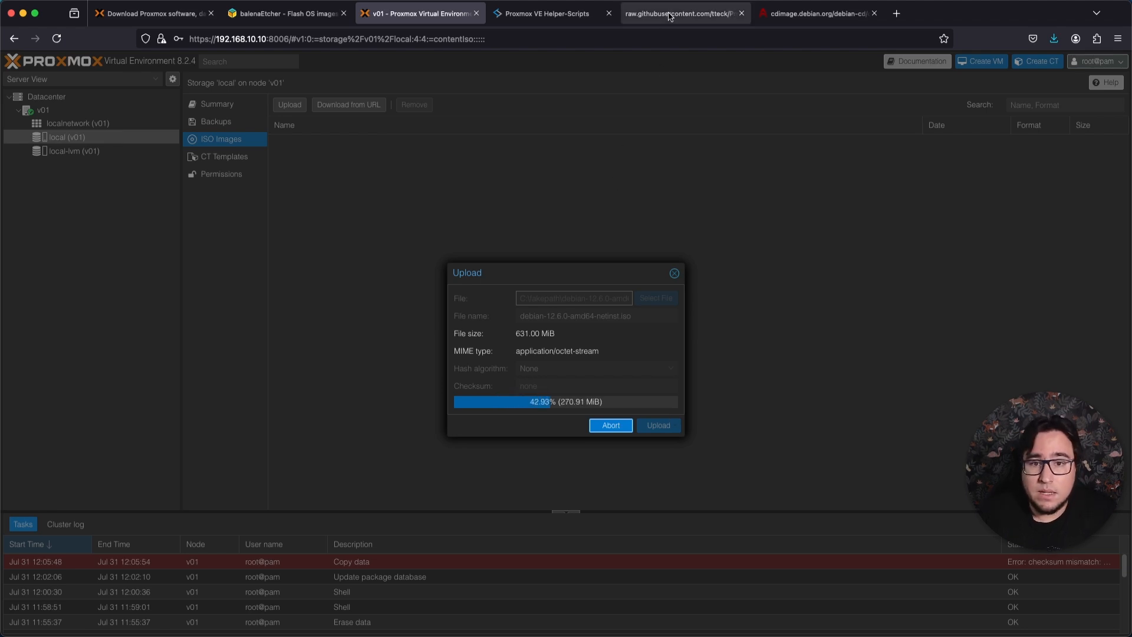
Copy the link of debian-12.6.0-amd64-netinst.iso from the Debian download page and return to the ISO image list in Proxmox.
{"action": "left_click", "coordinate": [807, 16]}
{"action": "key", "text": "super+Left"}
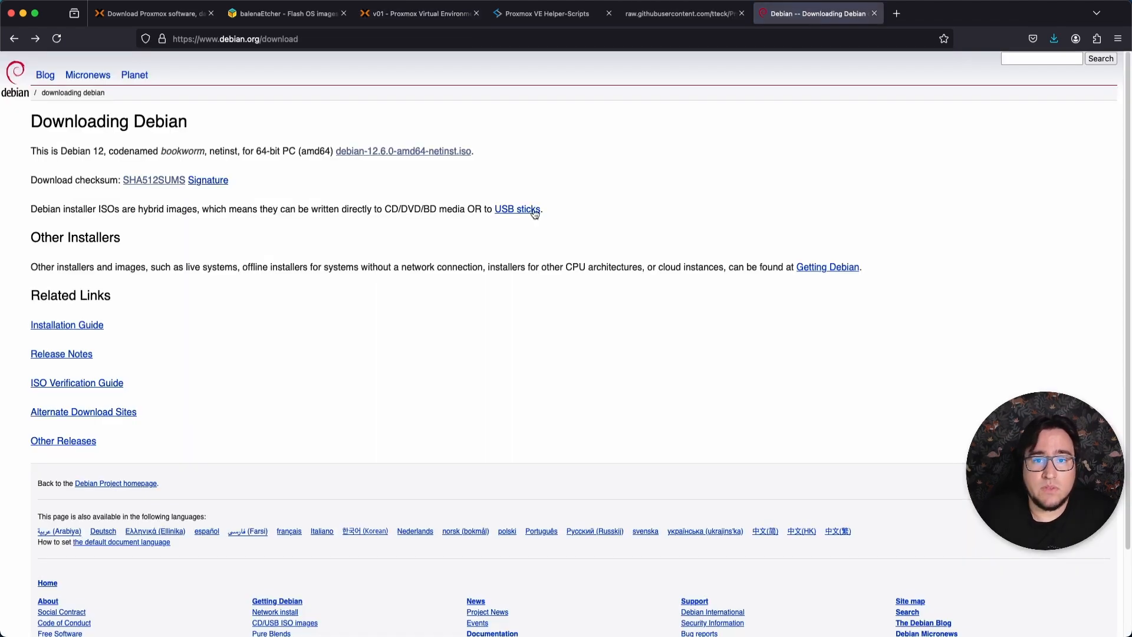
{"action": "right_click", "coordinate": [445, 152]}
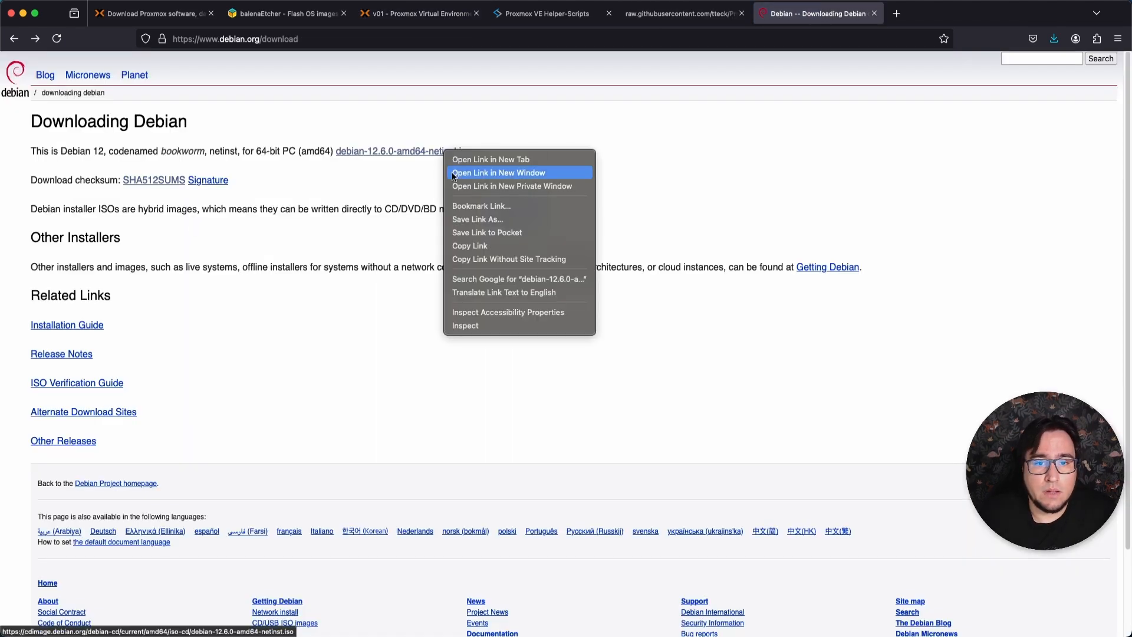
{"action": "left_click", "coordinate": [516, 247]}
{"action": "left_click", "coordinate": [422, 16]}
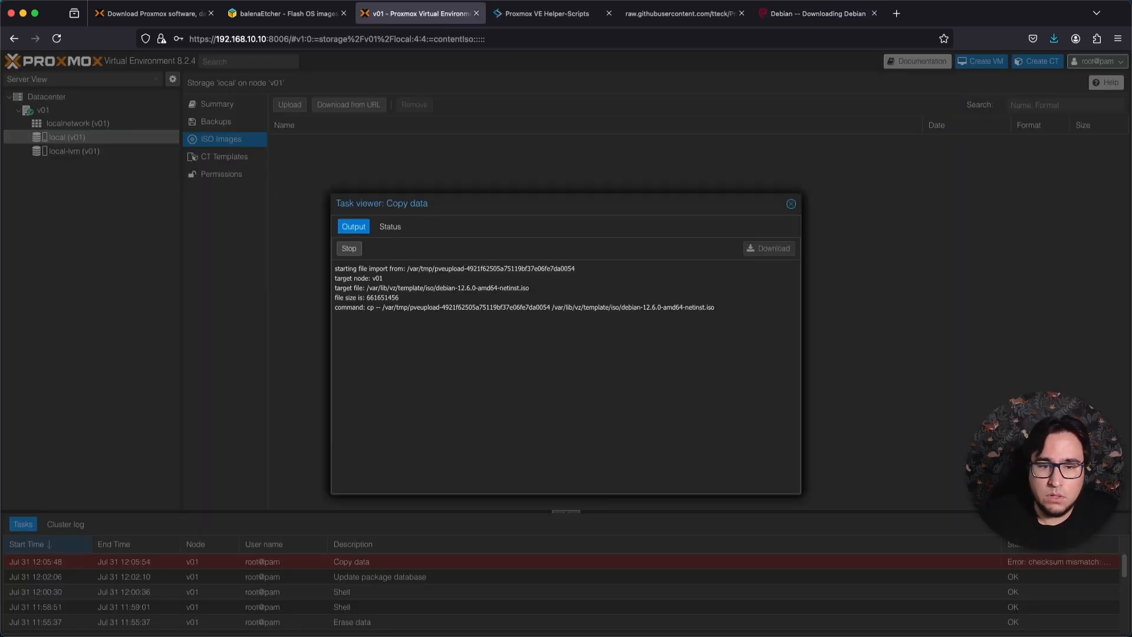
{"action": "left_click", "coordinate": [791, 203]}
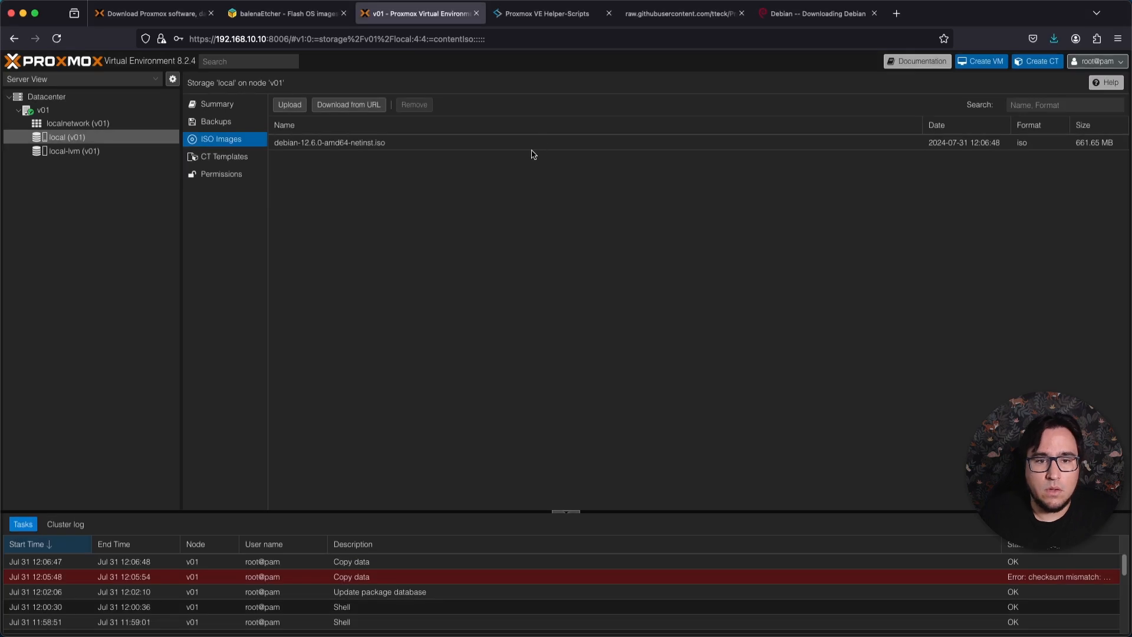
Remove the uploaded debian-12.6.0-amd64-netinst.iso from the local storage.
{"action": "left_click", "coordinate": [545, 142]}
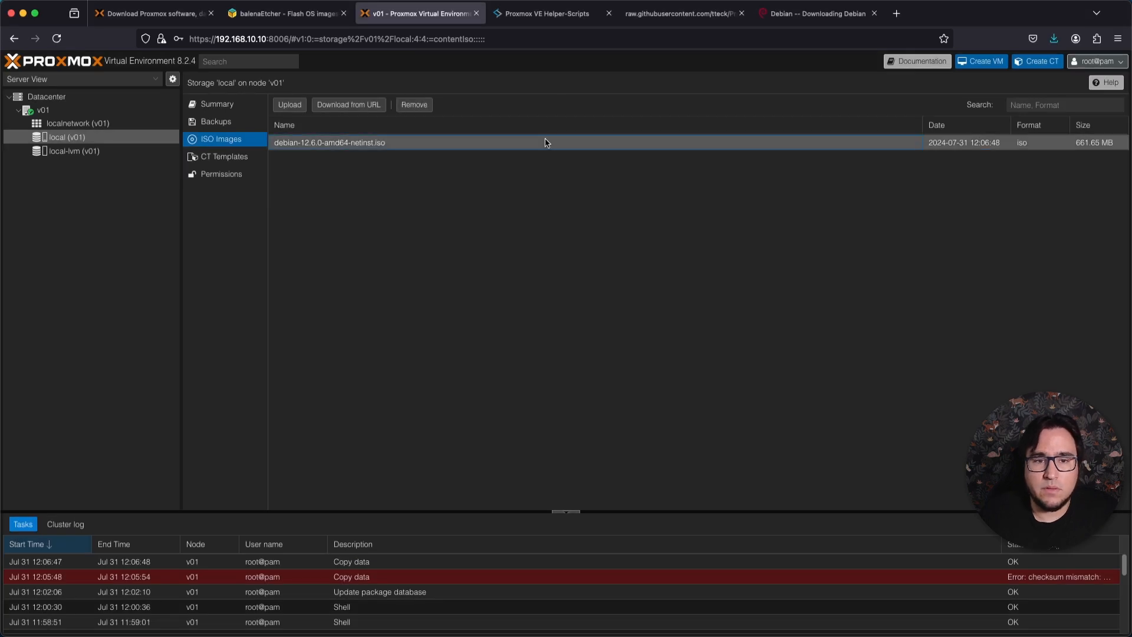
{"action": "left_click", "coordinate": [421, 111]}
{"action": "left_click", "coordinate": [542, 370]}
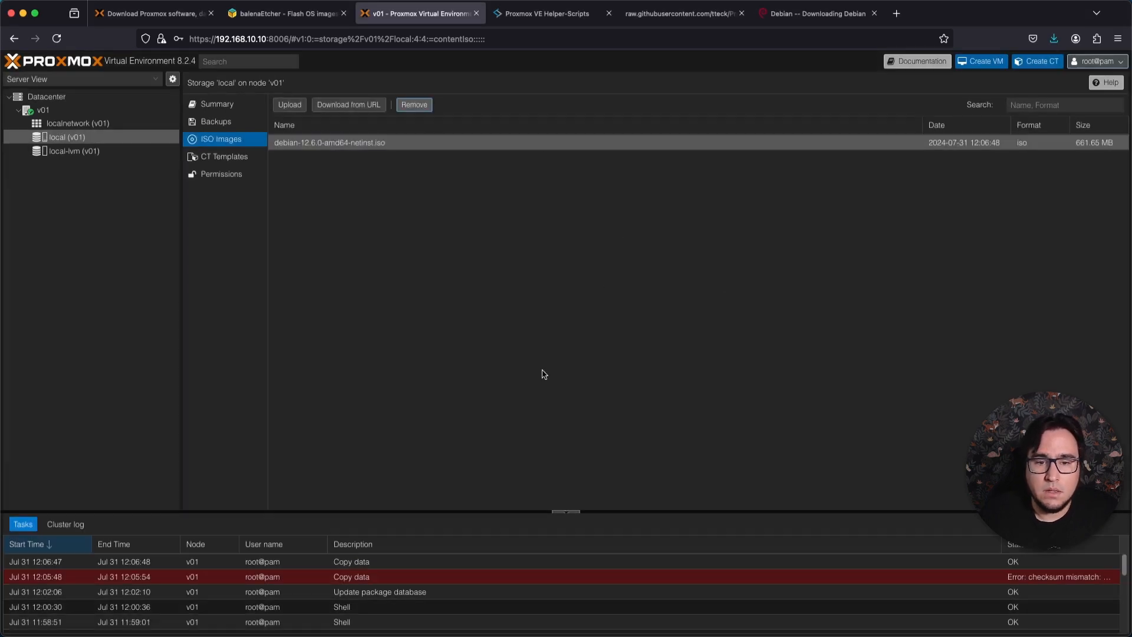
Start an ISO download from URL with the copied Debian netinst link and query its file information.
{"action": "left_click", "coordinate": [367, 109]}
{"action": "key", "text": "super+v"}
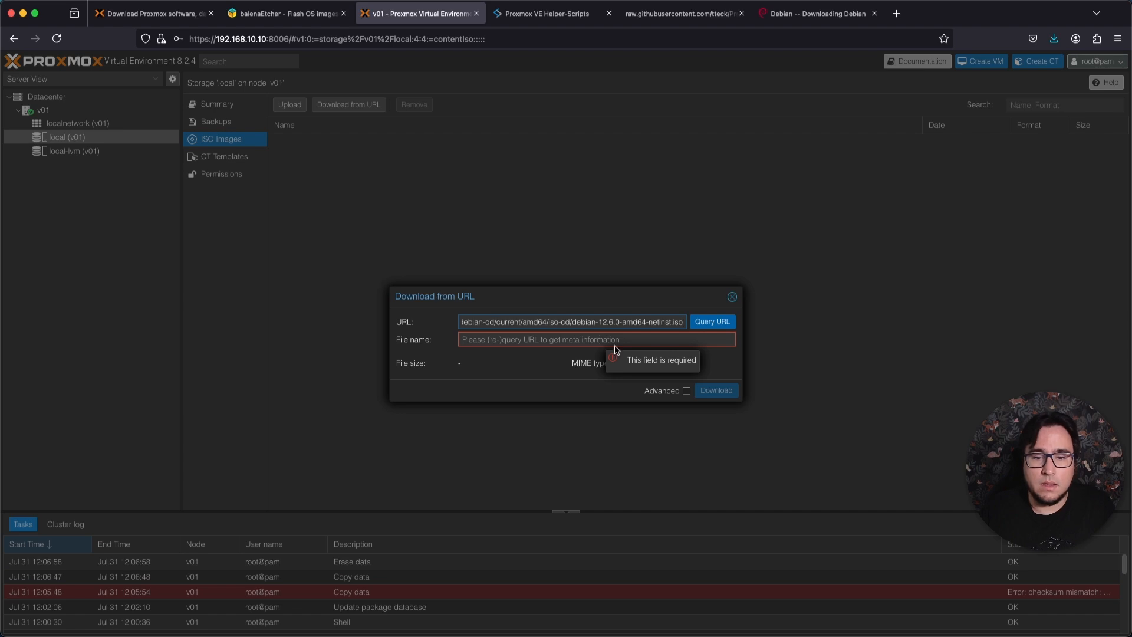
{"action": "left_click", "coordinate": [708, 325]}
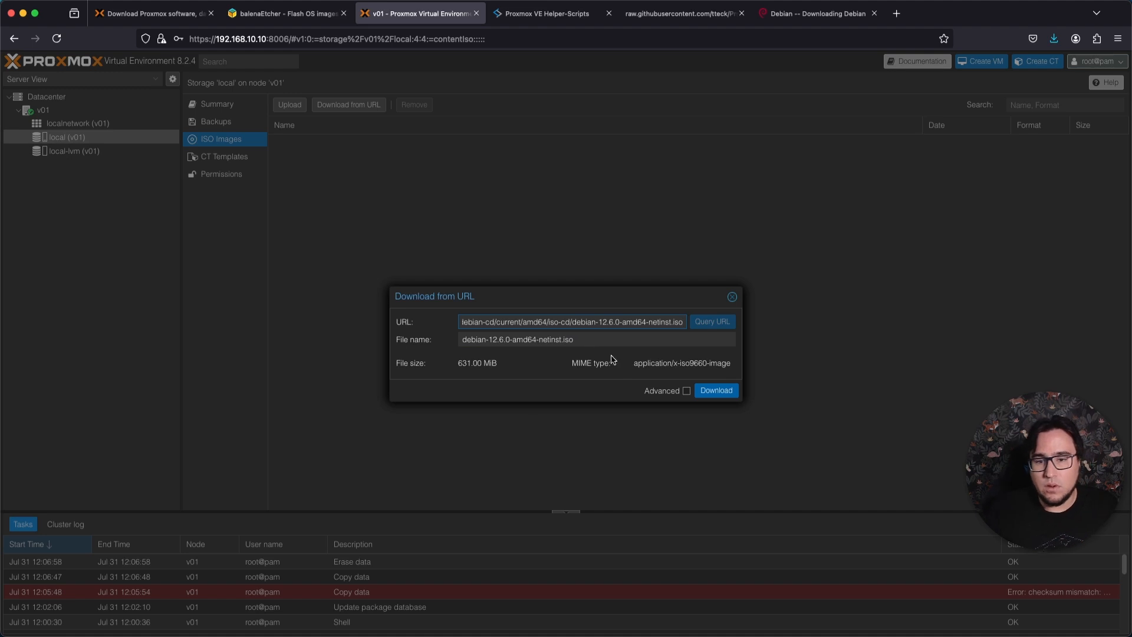
Try SHA-256 as the hash algorithm in the advanced download options, reset it to None and hide the advanced options.
{"action": "left_click", "coordinate": [686, 391]}
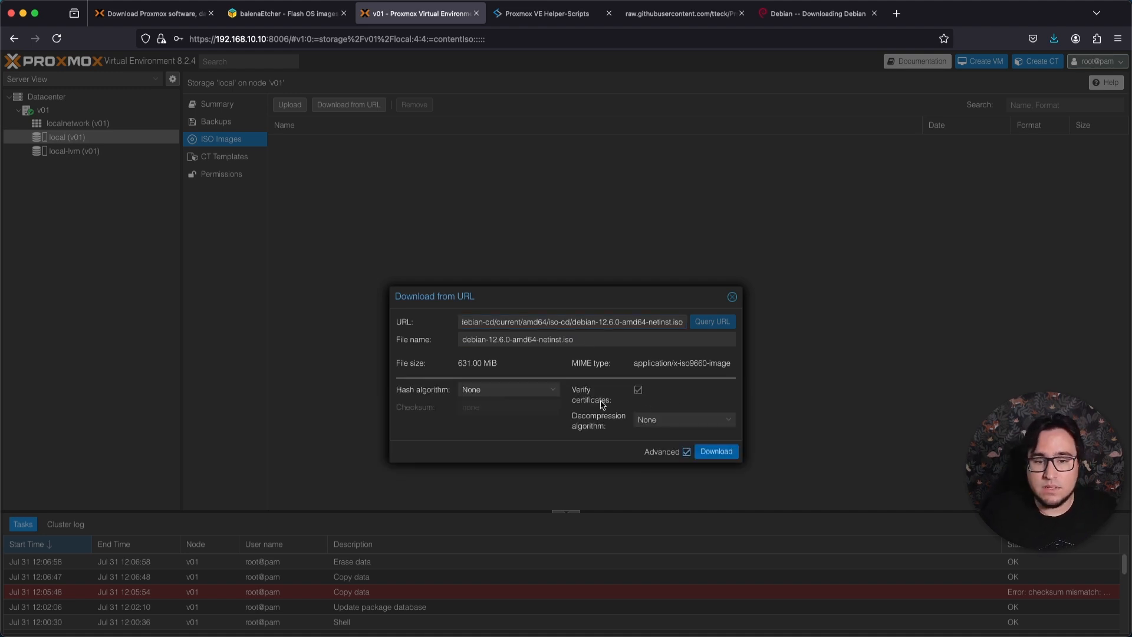
{"action": "left_click", "coordinate": [545, 393]}
{"action": "left_click", "coordinate": [520, 462]}
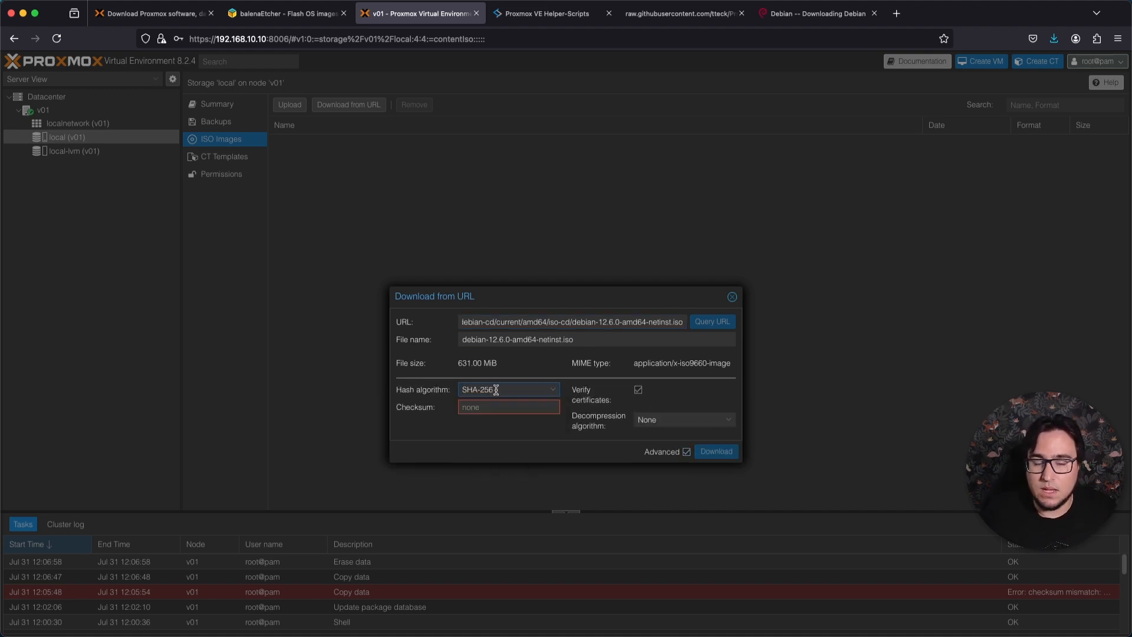
{"action": "left_click", "coordinate": [527, 389]}
{"action": "left_click", "coordinate": [512, 403]}
{"action": "left_click", "coordinate": [686, 451]}
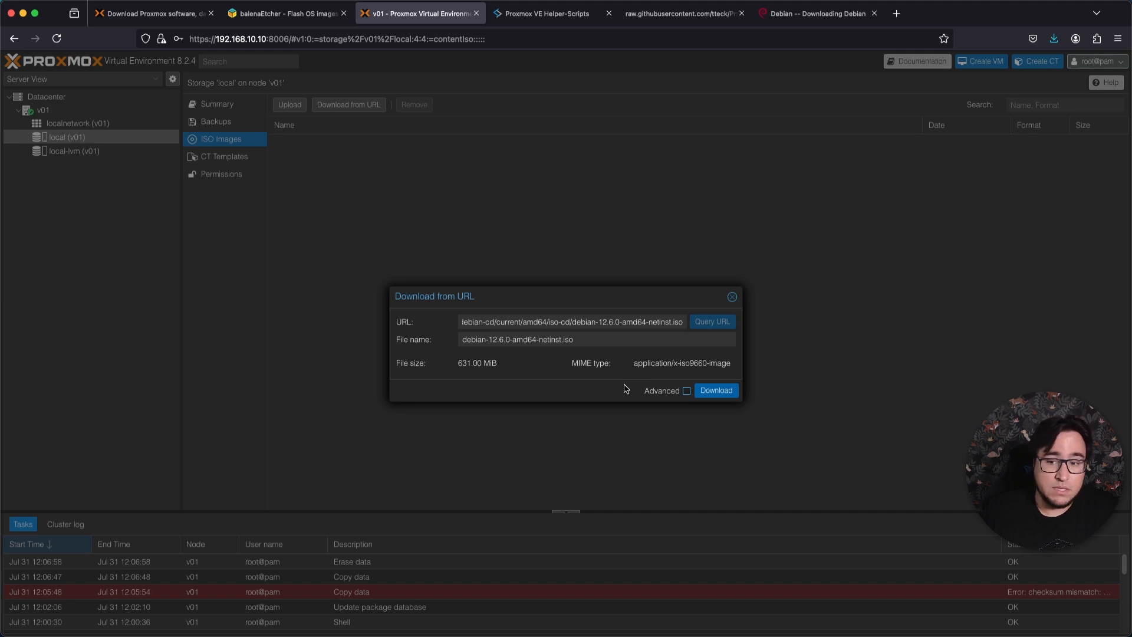
Download debian-12.6.0-amd64-netinst.iso directly to the local storage and select it in the ISO image list.
{"action": "left_click", "coordinate": [712, 396]}
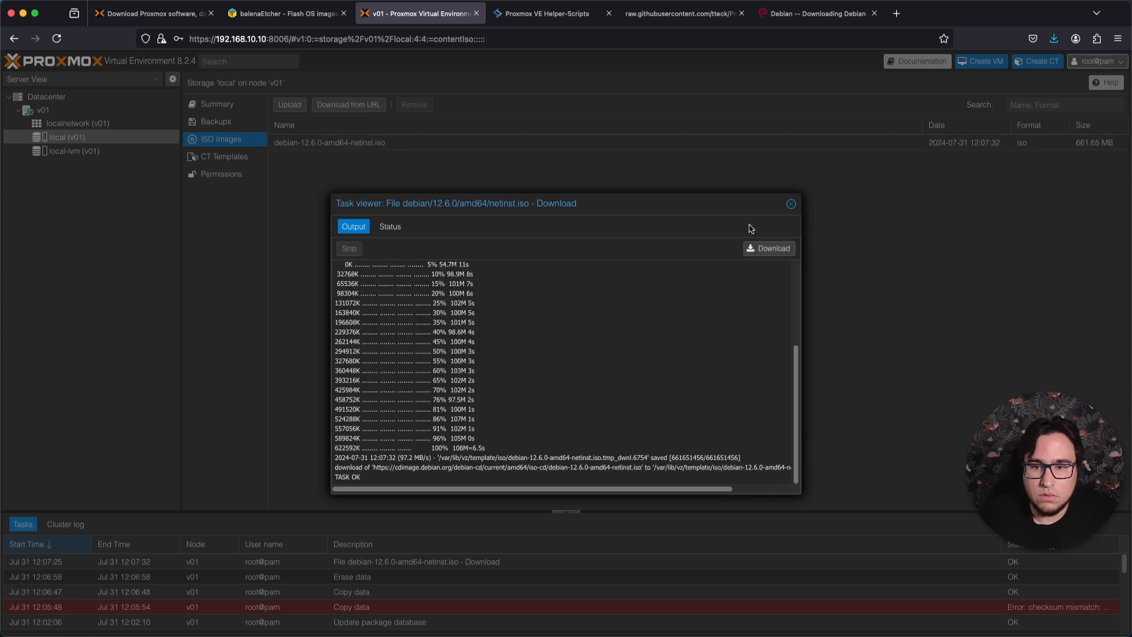
{"action": "left_click", "coordinate": [793, 200]}
{"action": "left_click", "coordinate": [363, 147]}
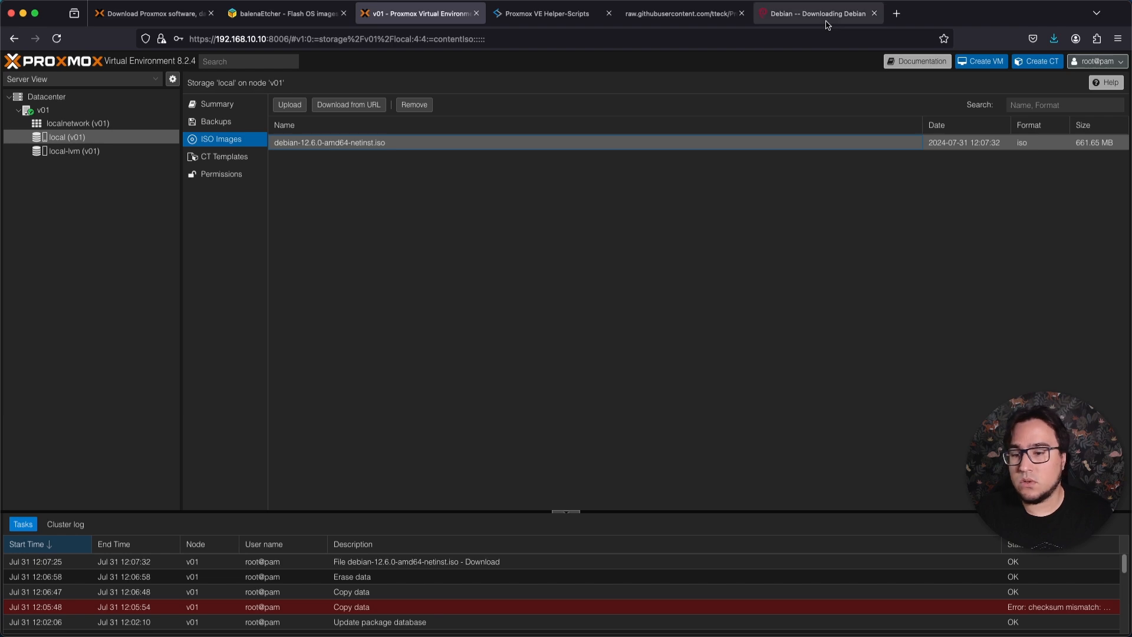
Search the web for "arch linux" in a new browser tab and open the Arch Linux downloads page.
{"action": "key", "text": "super+t"}
{"action": "type", "text": "arch"}
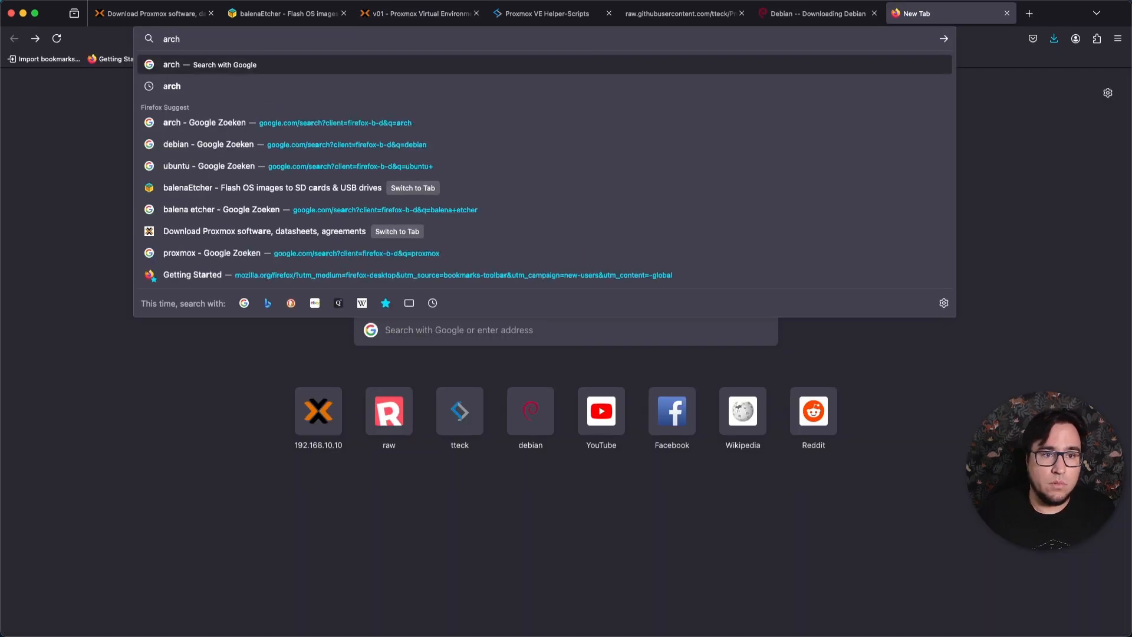
{"action": "type", "text": " linux"}
{"action": "key", "text": "Return"}
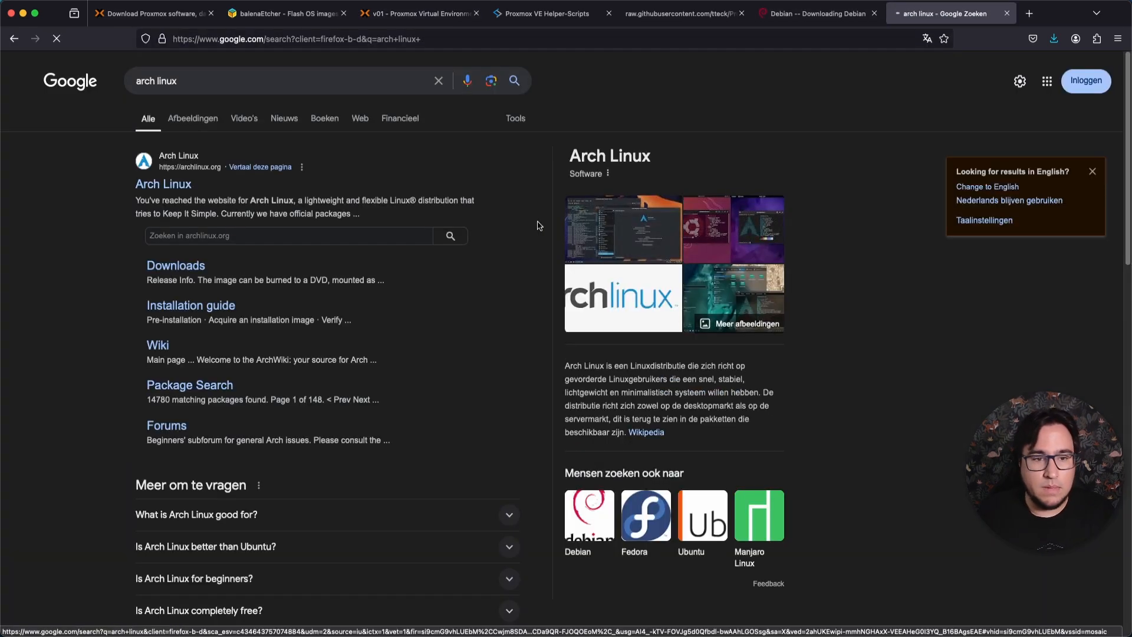
{"action": "left_click", "coordinate": [183, 185]}
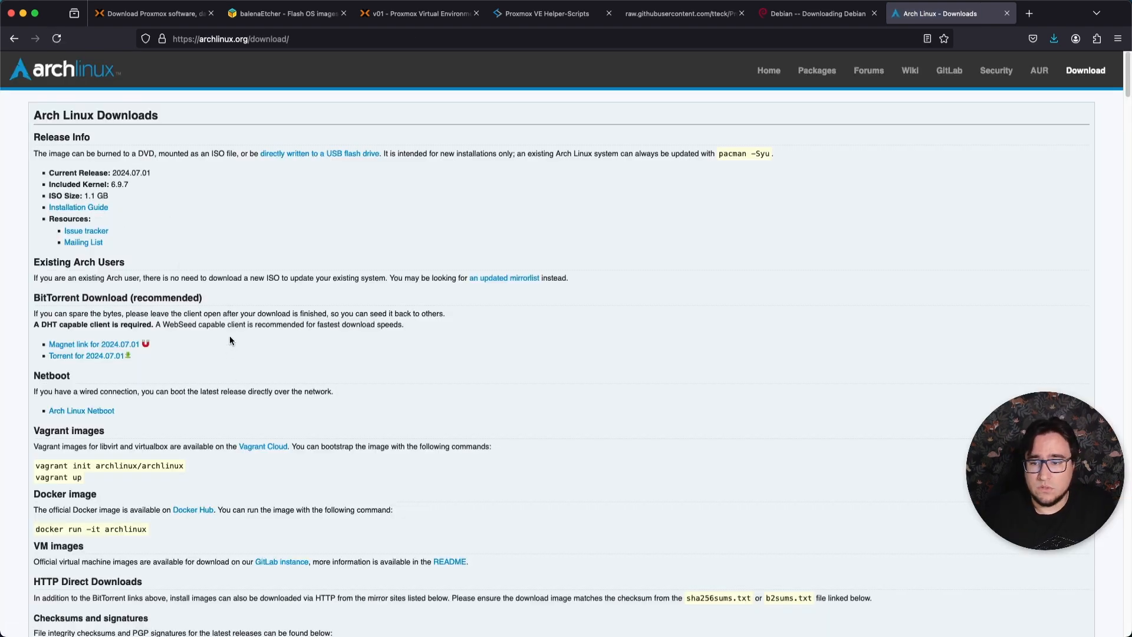
Open the bouwhuis.network mirror from the Netherlands download list and dismiss the offer to translate the page.
{"action": "scroll", "coordinate": [230, 340], "scroll_direction": "down", "scroll_amount": 20}
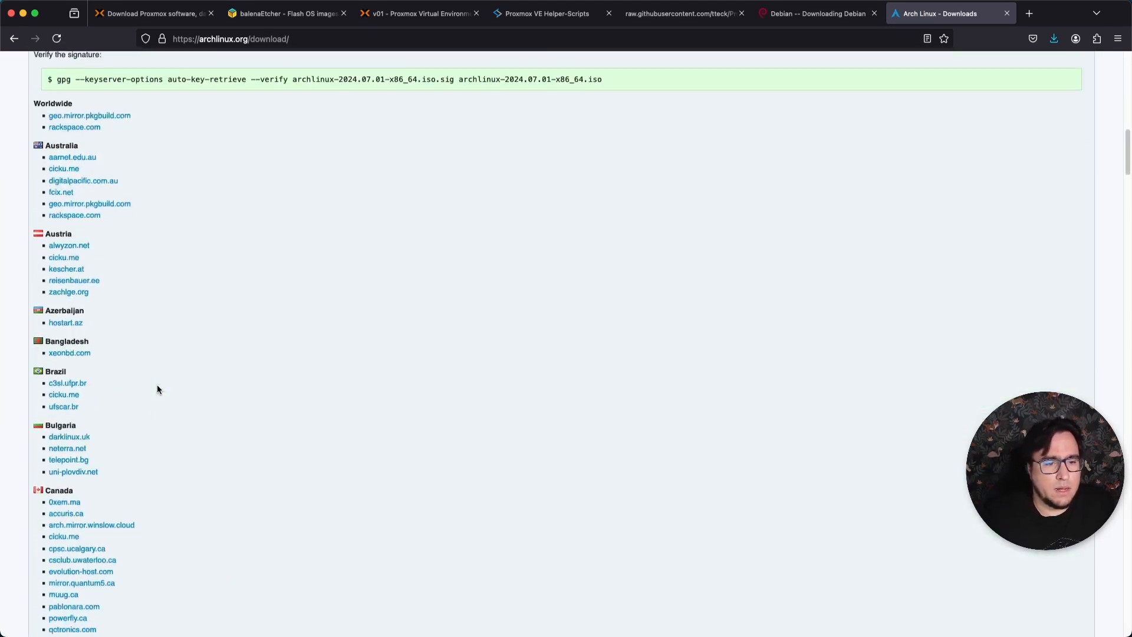
{"action": "scroll", "coordinate": [118, 383], "scroll_direction": "down", "scroll_amount": 1}
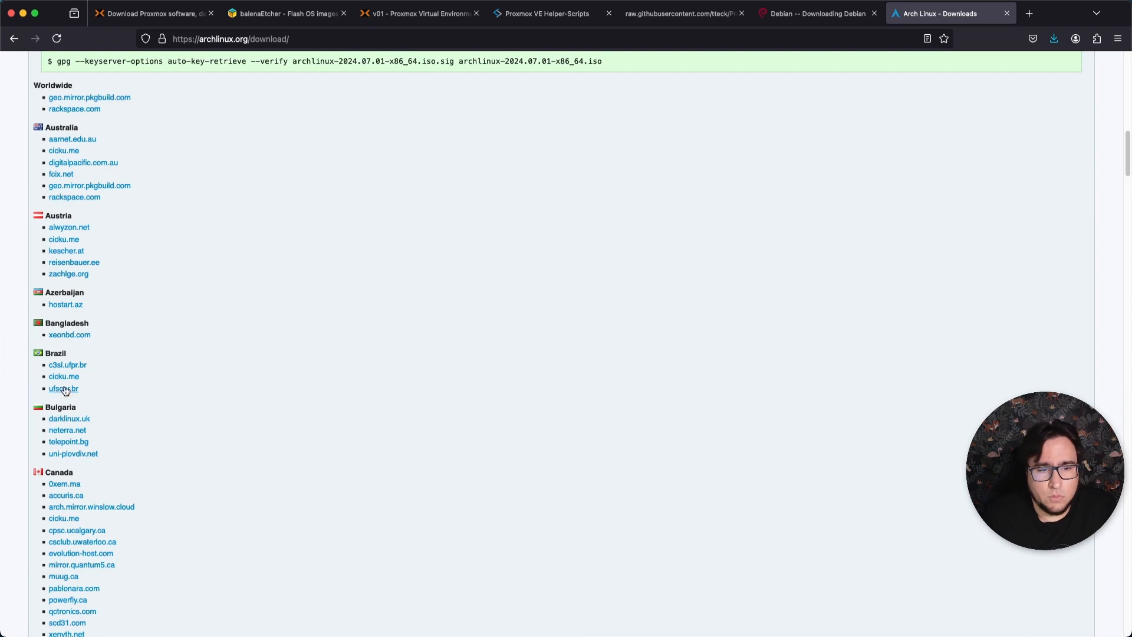
{"action": "scroll", "coordinate": [157, 406], "scroll_direction": "down", "scroll_amount": 20}
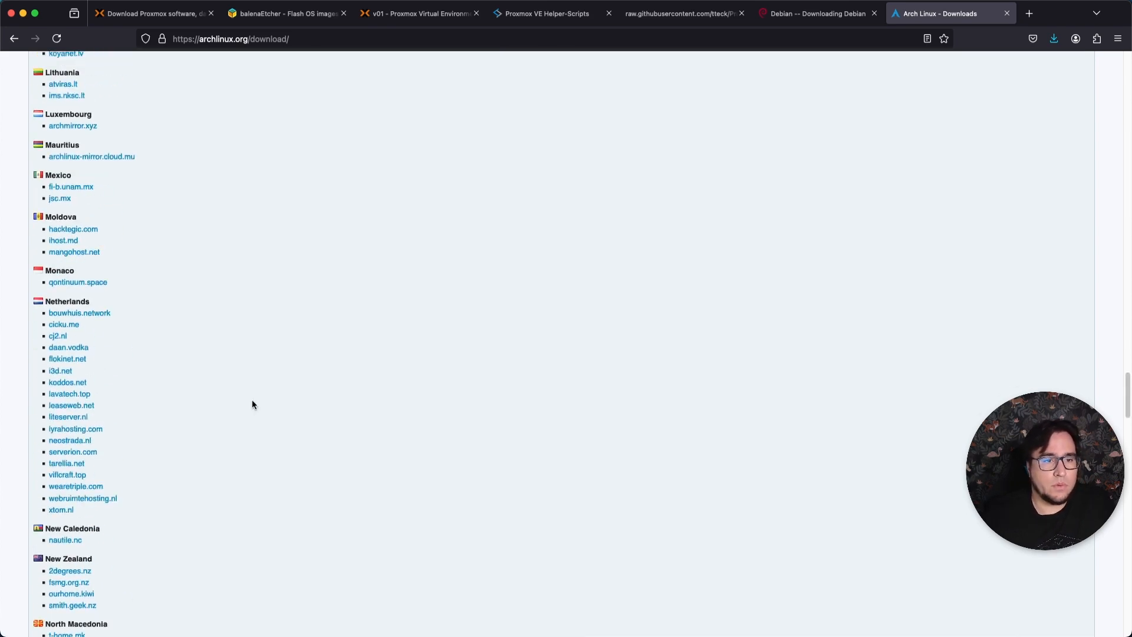
{"action": "right_click", "coordinate": [71, 312]}
{"action": "left_click", "coordinate": [65, 312]}
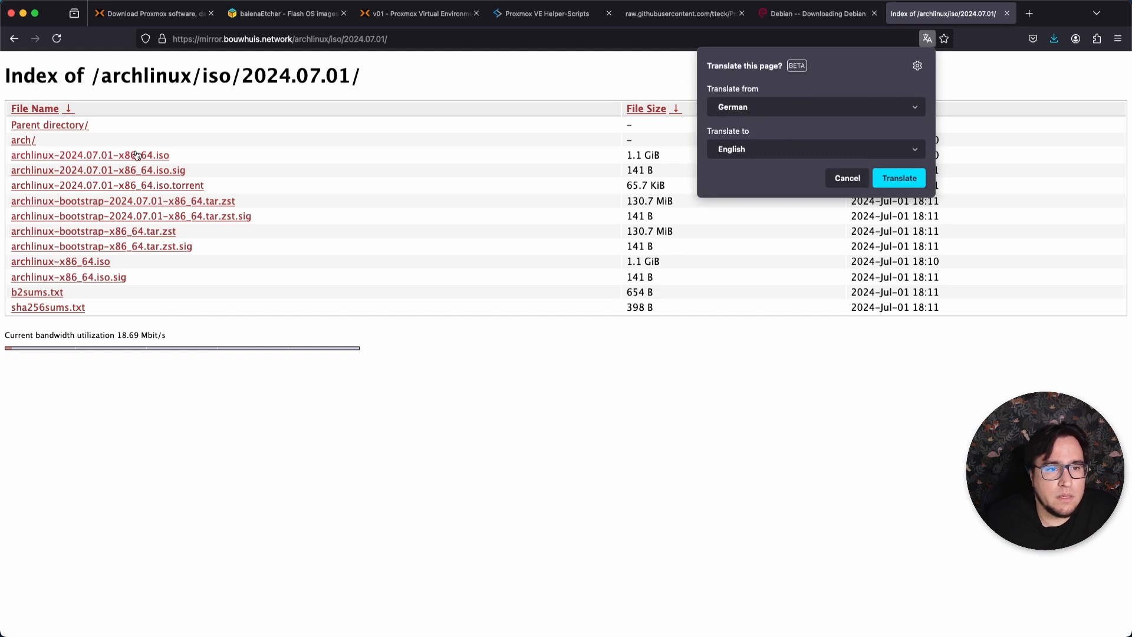
{"action": "left_click", "coordinate": [849, 176]}
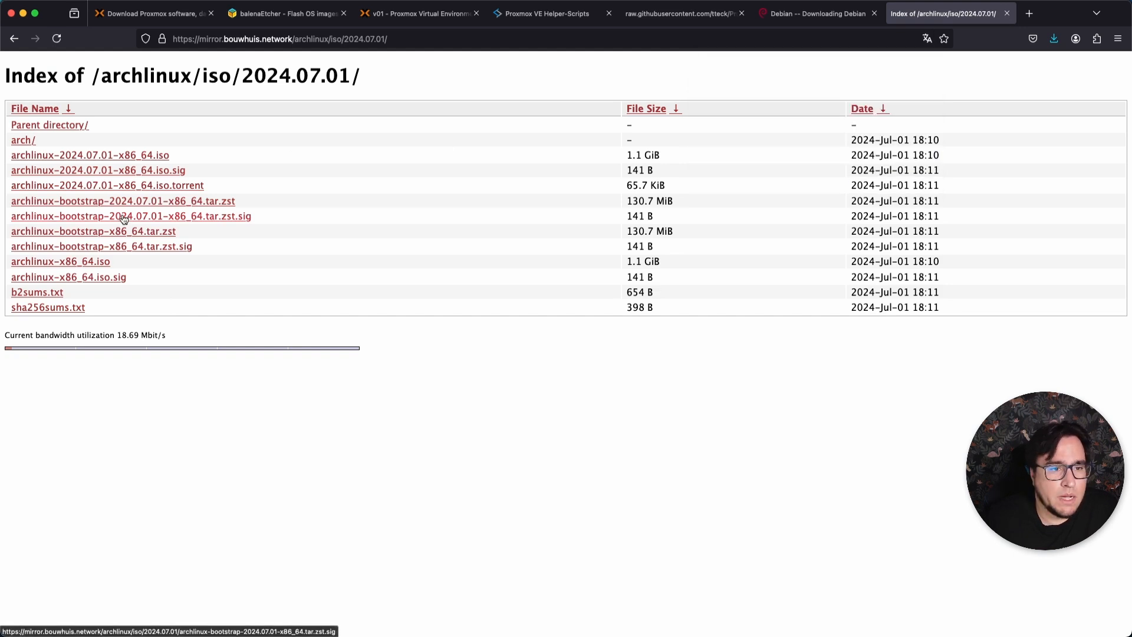
Copy the link of archlinux-x86_64.iso from the mirror's file list and return to the Proxmox web interface.
{"action": "right_click", "coordinate": [84, 267]}
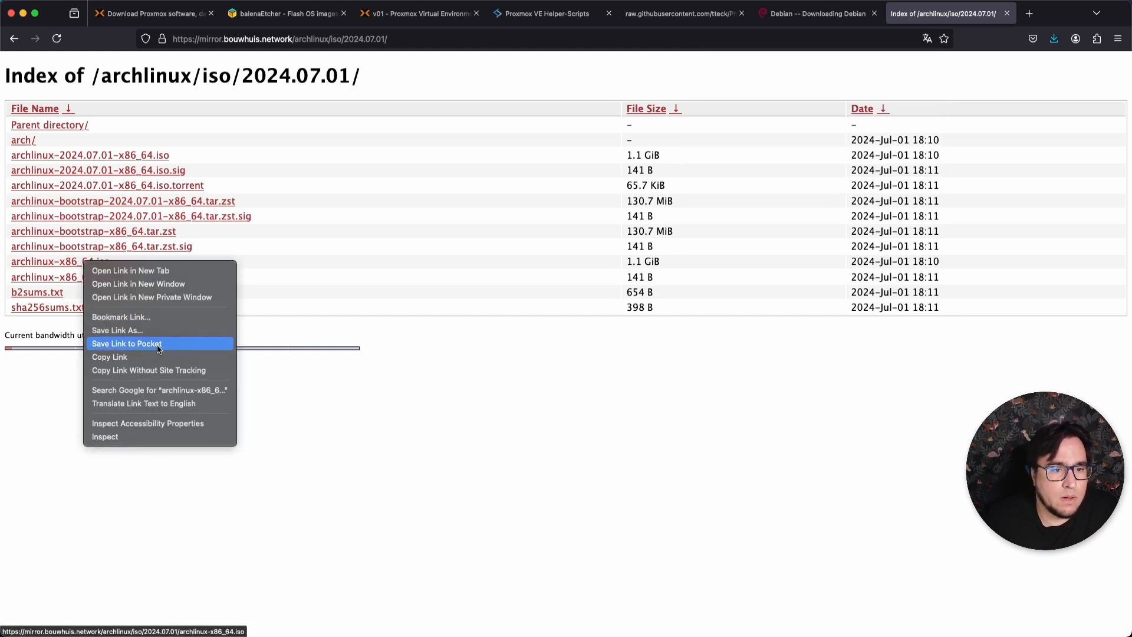
{"action": "left_click", "coordinate": [159, 365]}
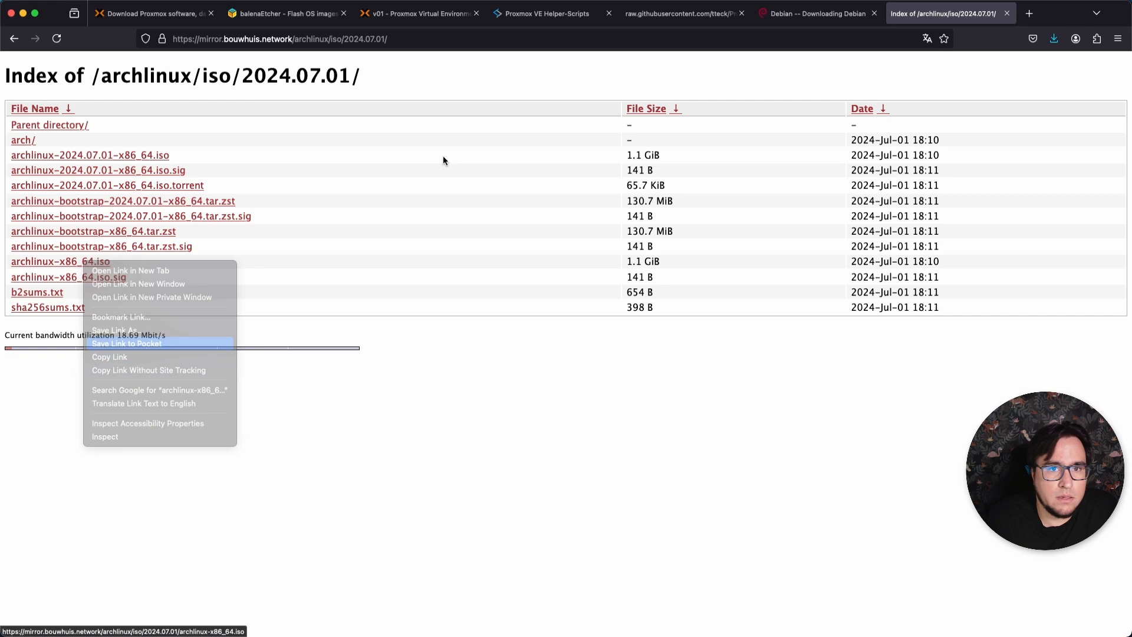
{"action": "left_click", "coordinate": [548, 19]}
{"action": "left_click", "coordinate": [459, 21]}
Download archlinux-x86_64.iso to the local storage from the copied mirror URL and close the task viewer.
{"action": "left_click", "coordinate": [329, 105]}
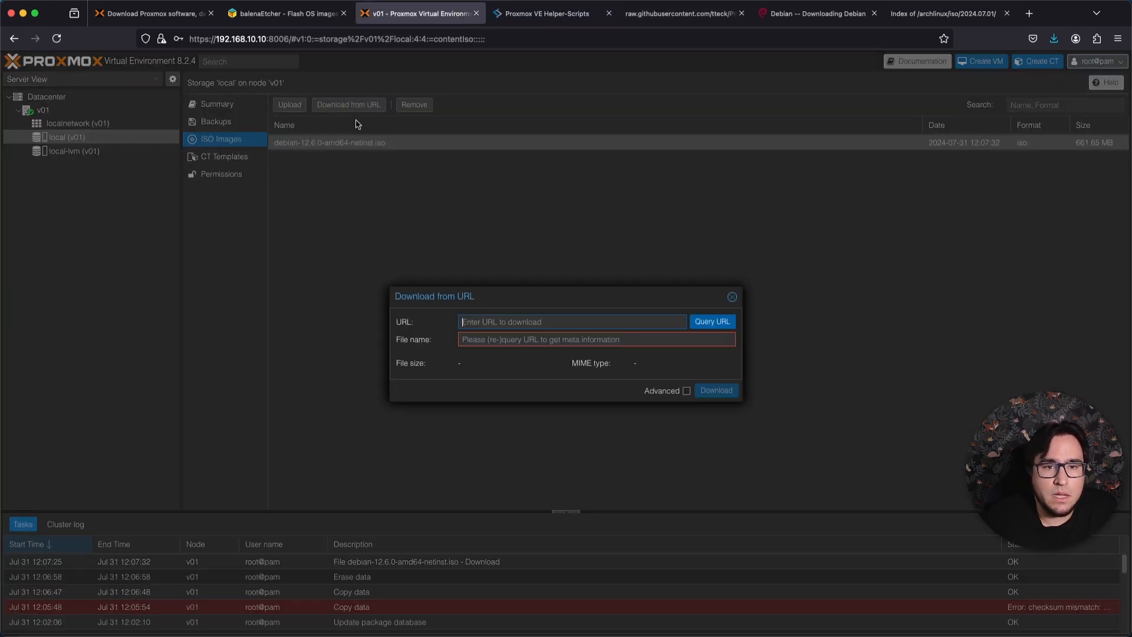
{"action": "key", "text": "super+v"}
{"action": "left_click", "coordinate": [710, 324]}
{"action": "left_click", "coordinate": [715, 390]}
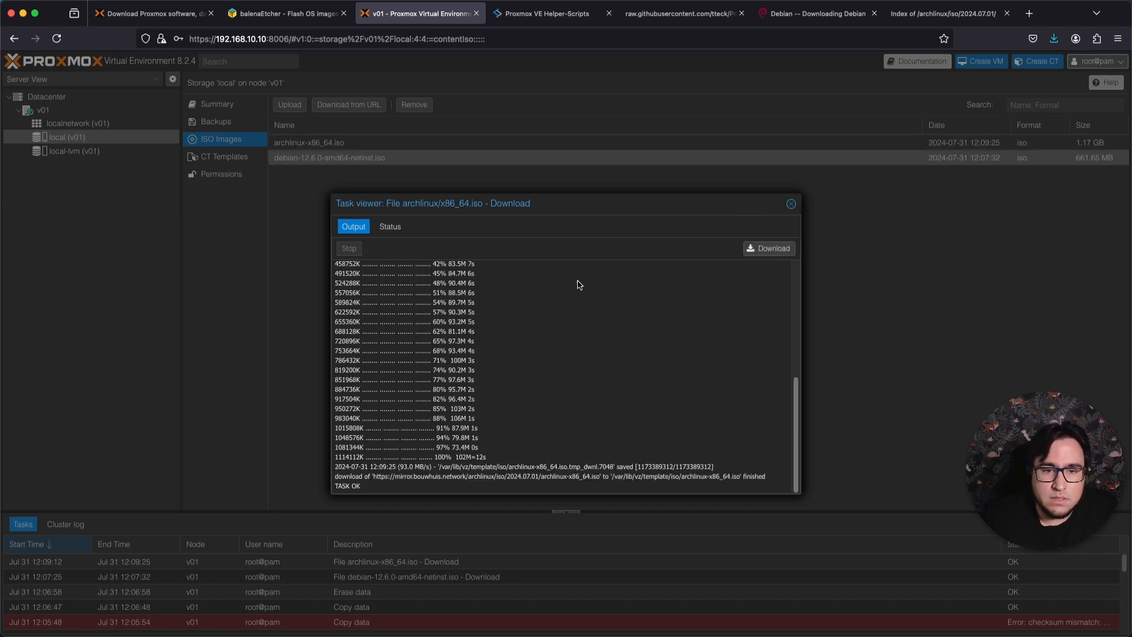
{"action": "left_click", "coordinate": [791, 204]}
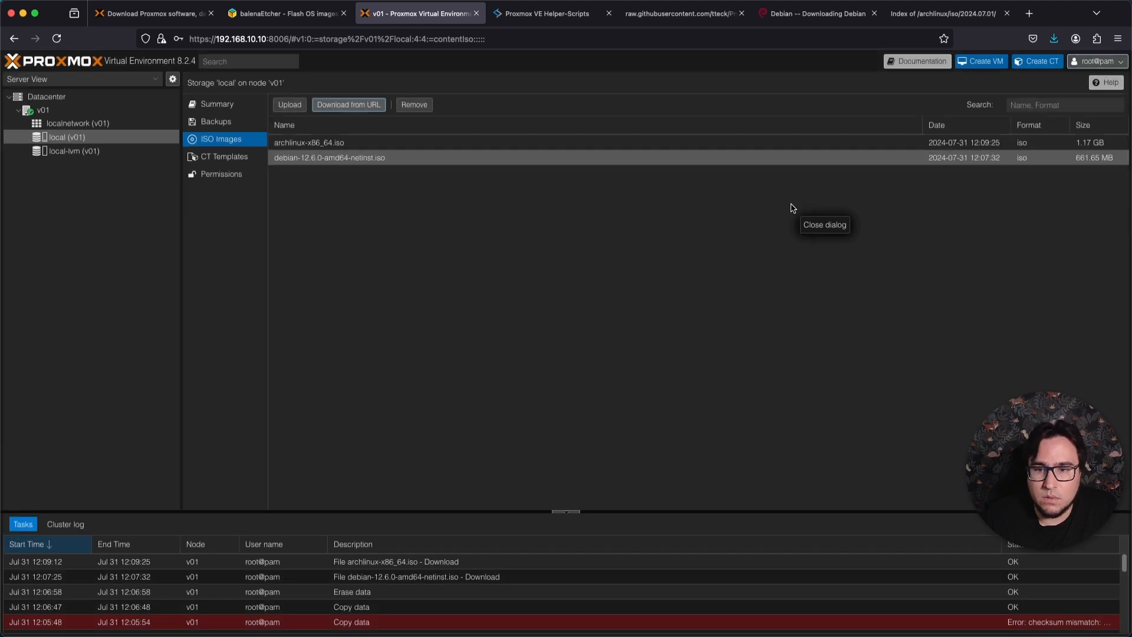
Remove archlinux-x86_64.iso from the ISO images in the local storage.
{"action": "left_click", "coordinate": [392, 143]}
{"action": "left_click", "coordinate": [413, 106]}
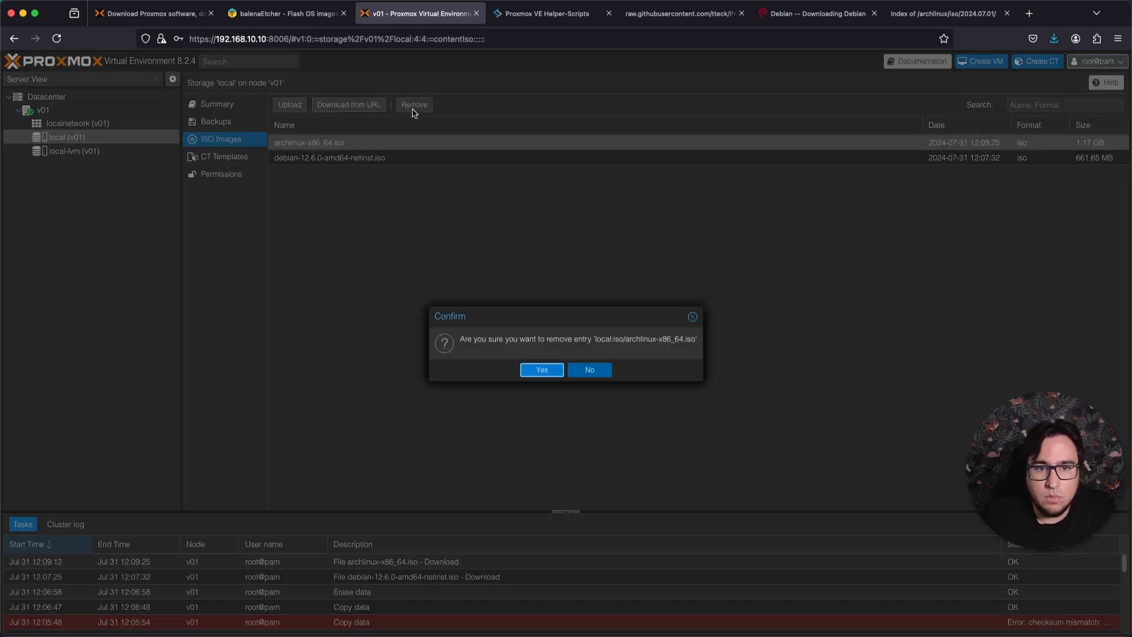
{"action": "left_click", "coordinate": [542, 370]}
Download archlinux-x86_64.iso again from the same URL and refresh the local storage's ISO image list.
{"action": "left_click", "coordinate": [348, 105]}
{"action": "key", "text": "super+v"}
{"action": "left_click", "coordinate": [708, 327]}
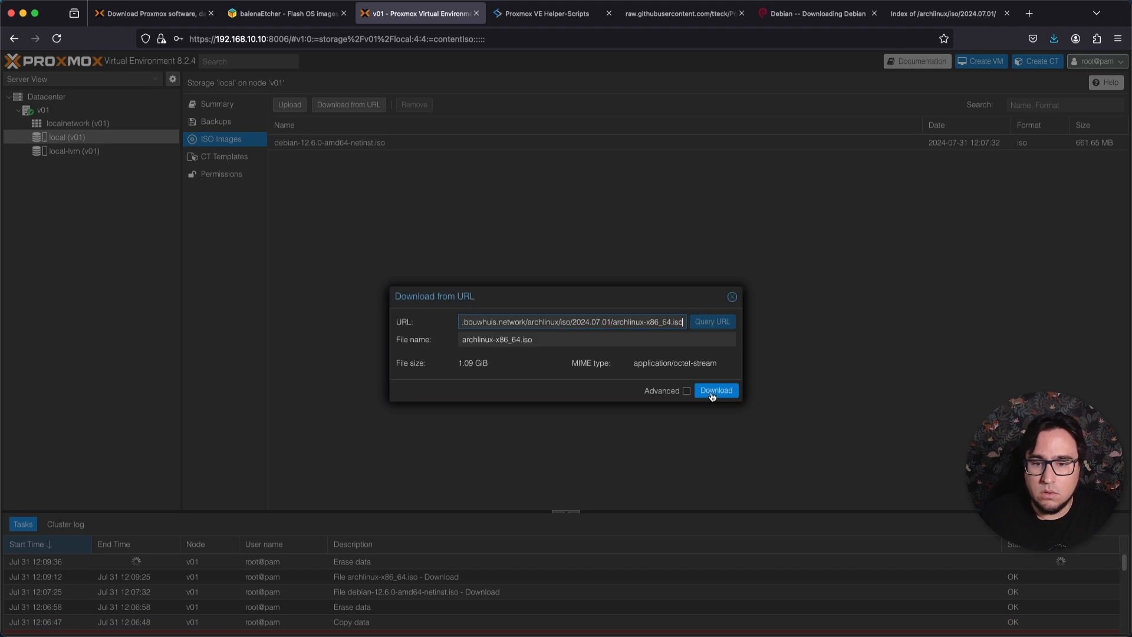
{"action": "left_click", "coordinate": [715, 390]}
{"action": "left_click", "coordinate": [789, 204]}
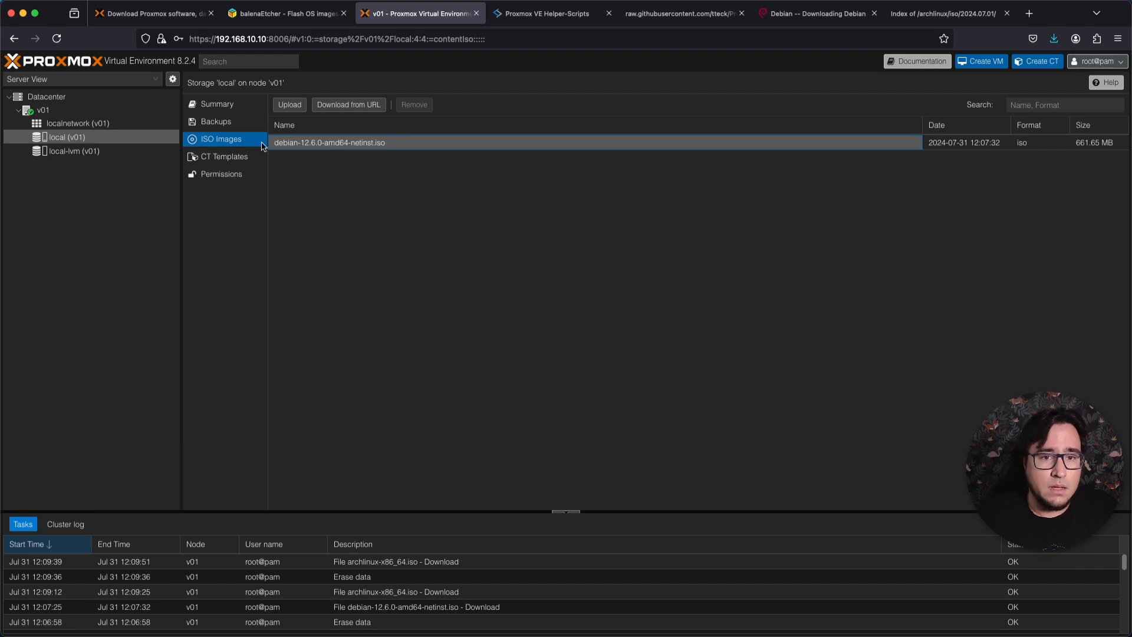
{"action": "left_click", "coordinate": [235, 141]}
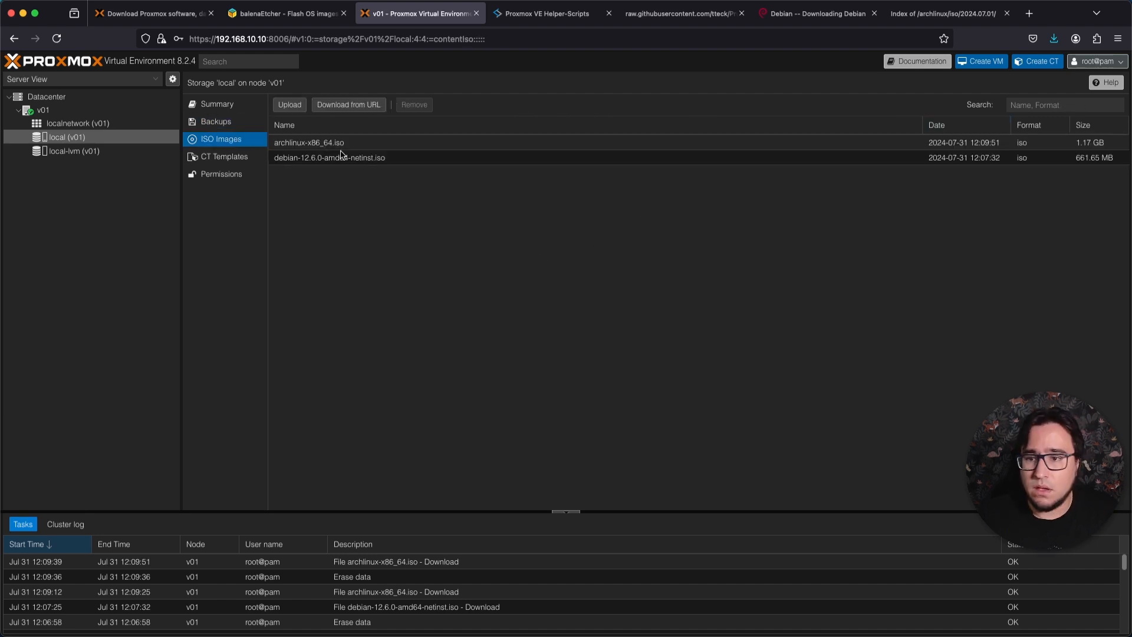
Start a new virtual machine on node v01 with VM ID 100, name it debian-server and leave the resource pool empty.
{"action": "left_click", "coordinate": [984, 65]}
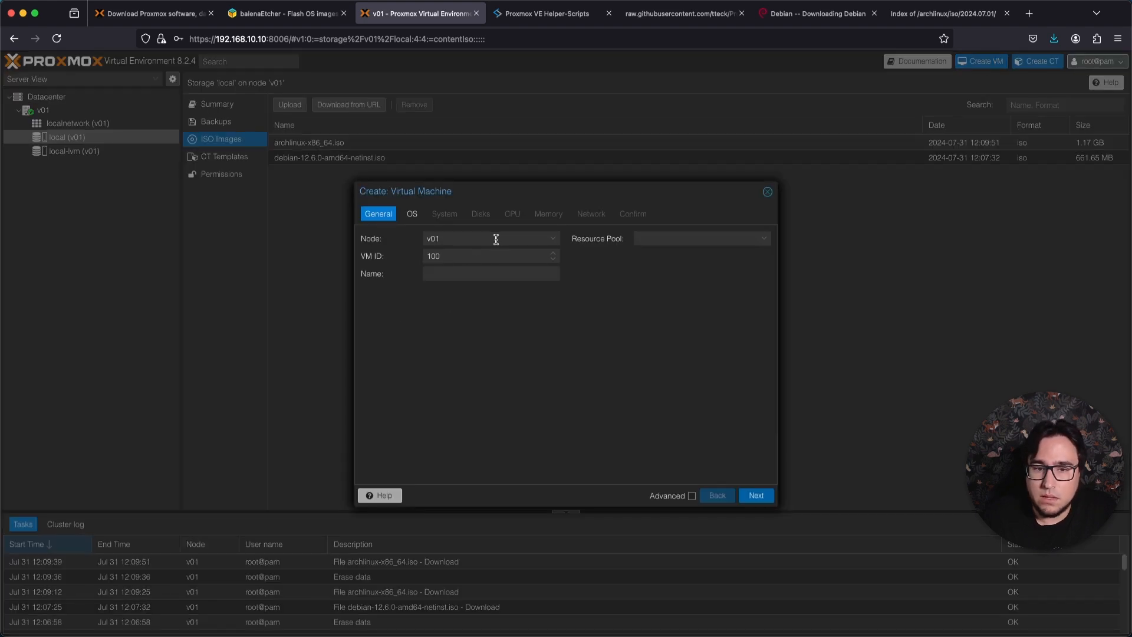
{"action": "left_click", "coordinate": [496, 238]}
{"action": "left_click", "coordinate": [490, 238]}
{"action": "left_click", "coordinate": [468, 238]}
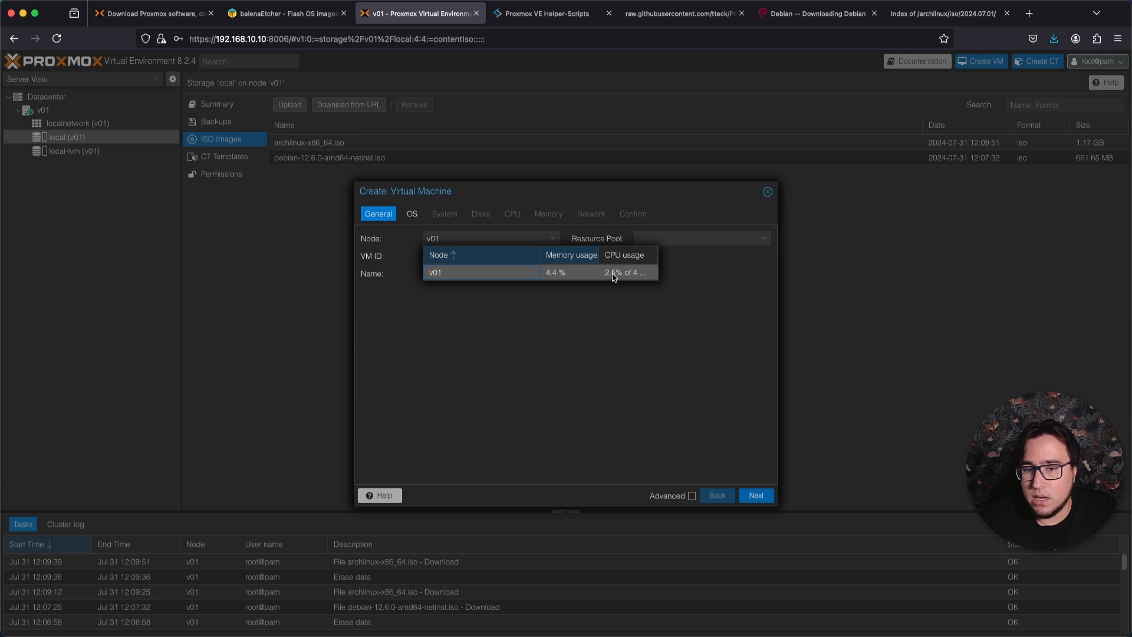
{"action": "left_click", "coordinate": [454, 257]}
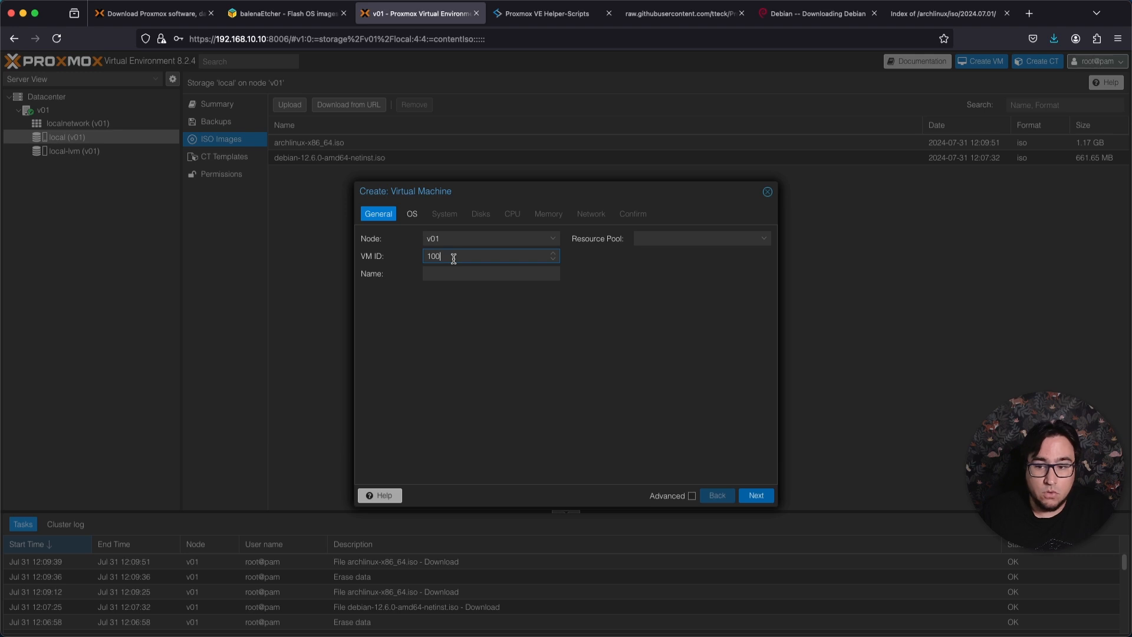
{"action": "left_click", "coordinate": [467, 269]}
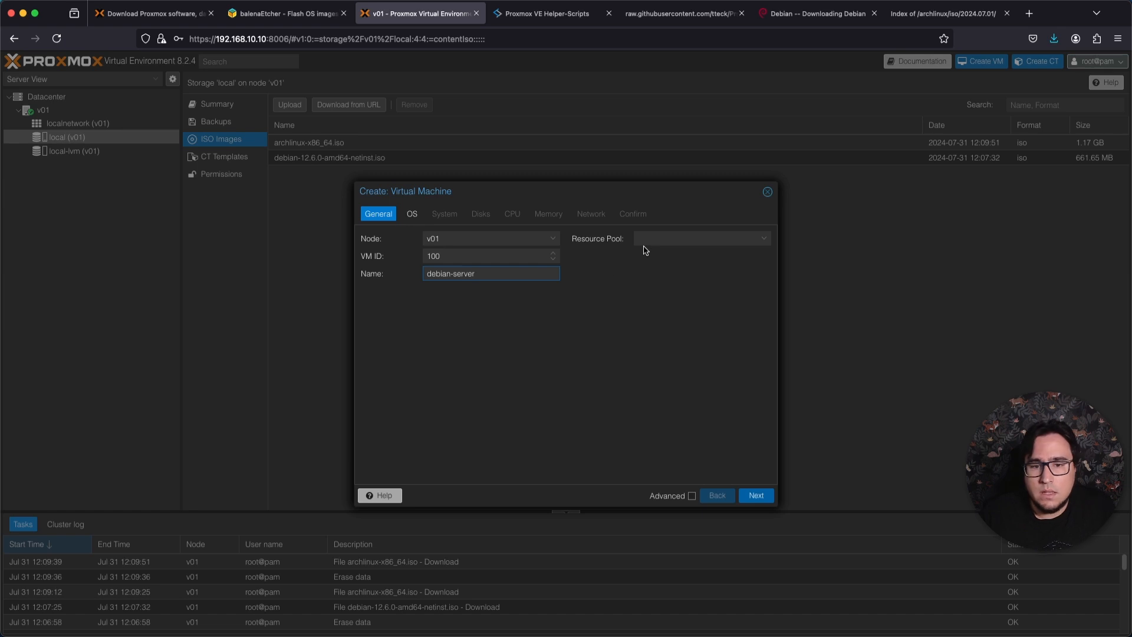
{"action": "left_click", "coordinate": [661, 239]}
{"action": "left_click", "coordinate": [748, 239]}
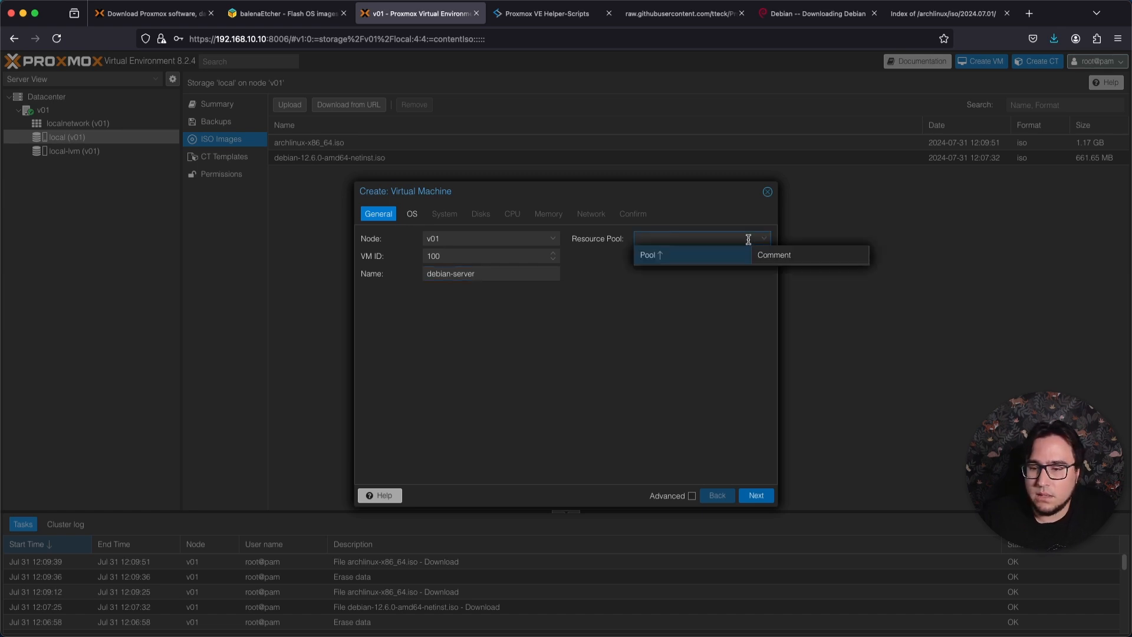
{"action": "left_click", "coordinate": [731, 240]}
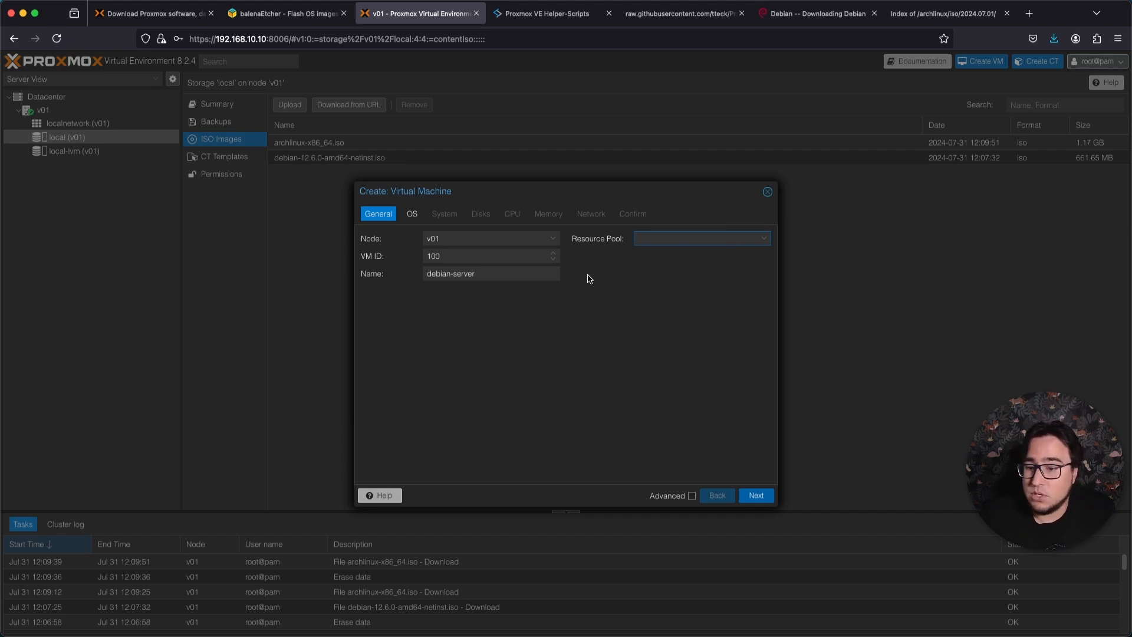
Select debian-12.6.0-amd64-netinst.iso as the install image and keep the guest OS as Linux with the 6.x - 2.6 Kernel version.
{"action": "left_click", "coordinate": [412, 214]}
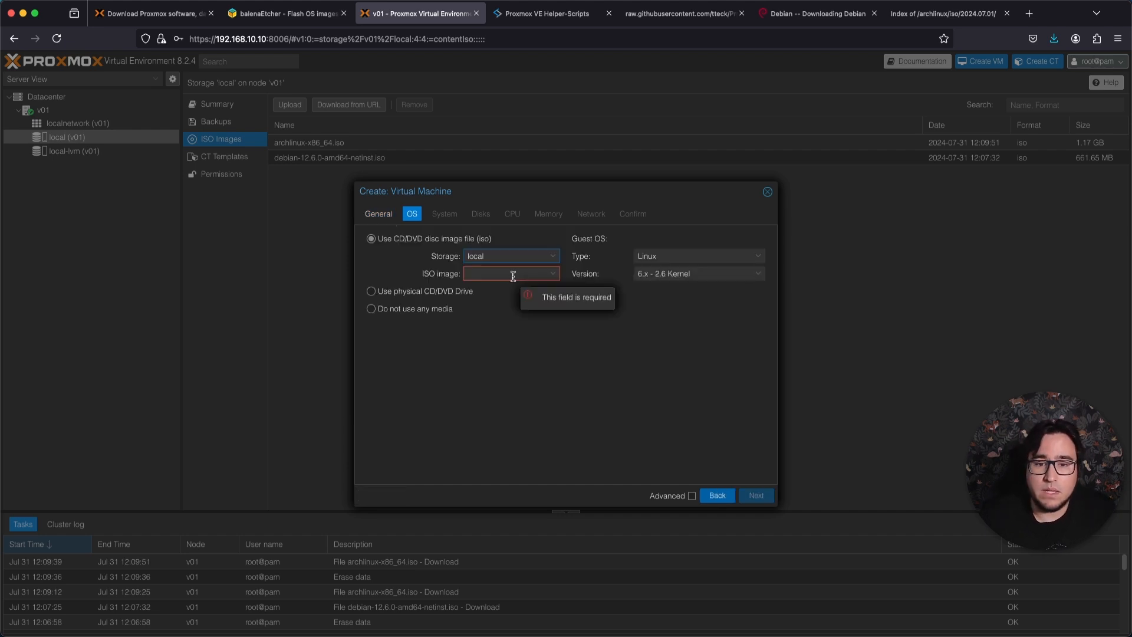
{"action": "left_click", "coordinate": [512, 274]}
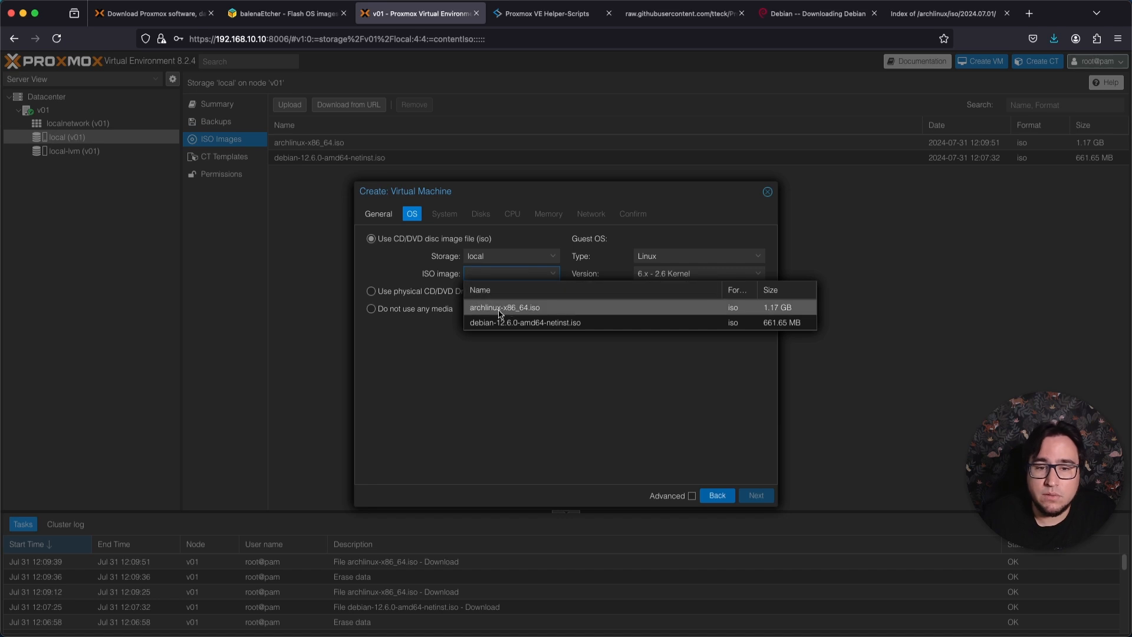
{"action": "left_click", "coordinate": [521, 324]}
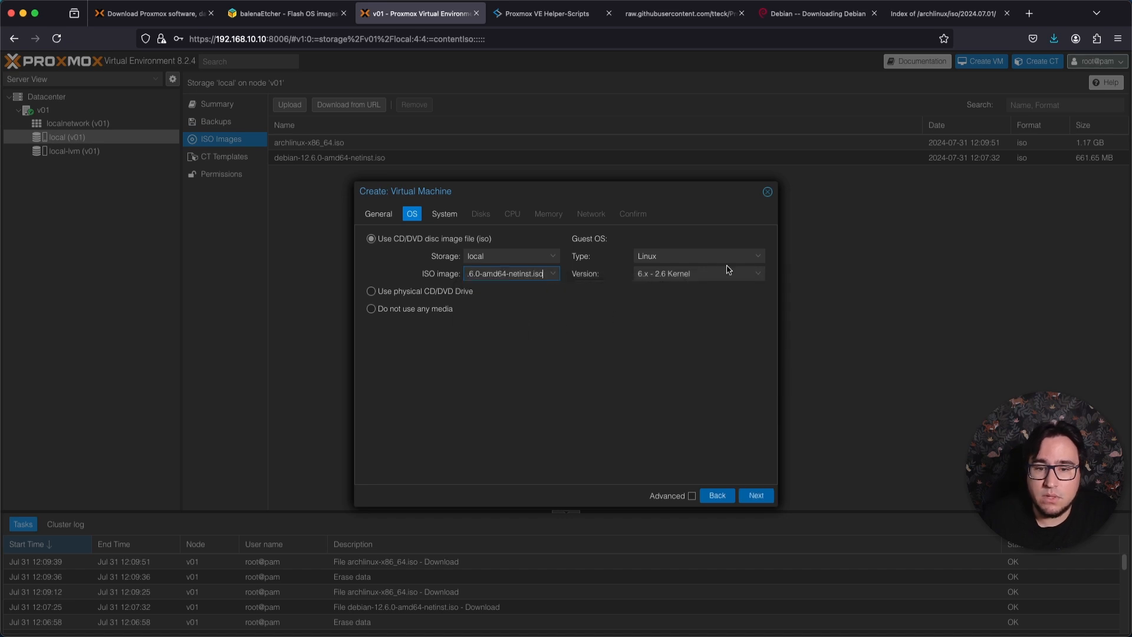
{"action": "left_click", "coordinate": [662, 258]}
{"action": "left_click", "coordinate": [677, 254]}
{"action": "left_click", "coordinate": [684, 274]}
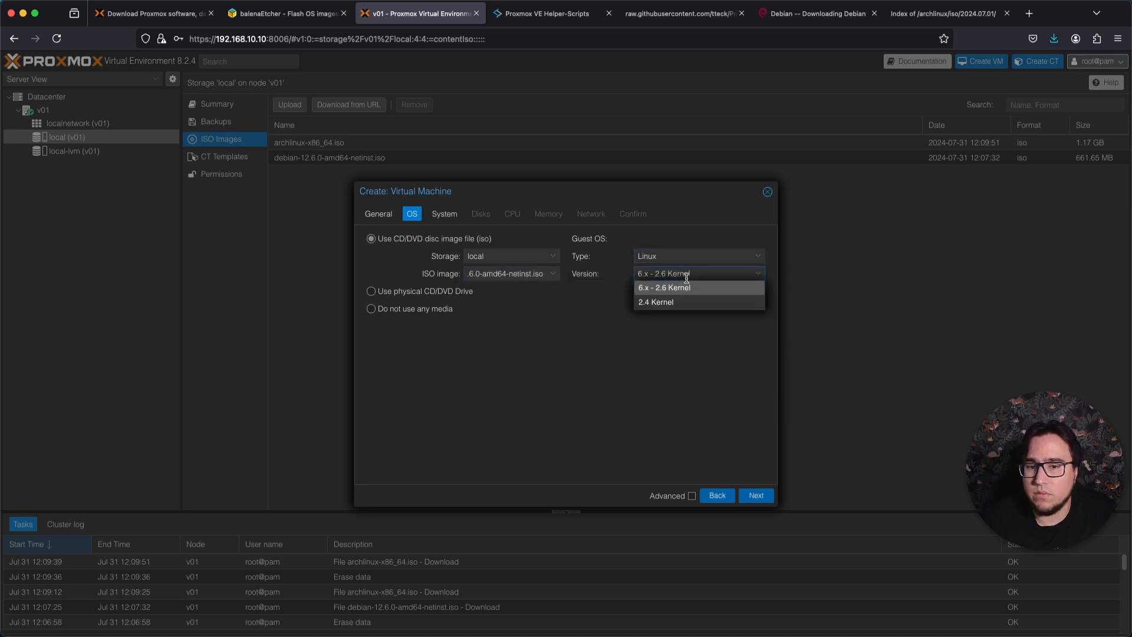
{"action": "left_click", "coordinate": [680, 288]}
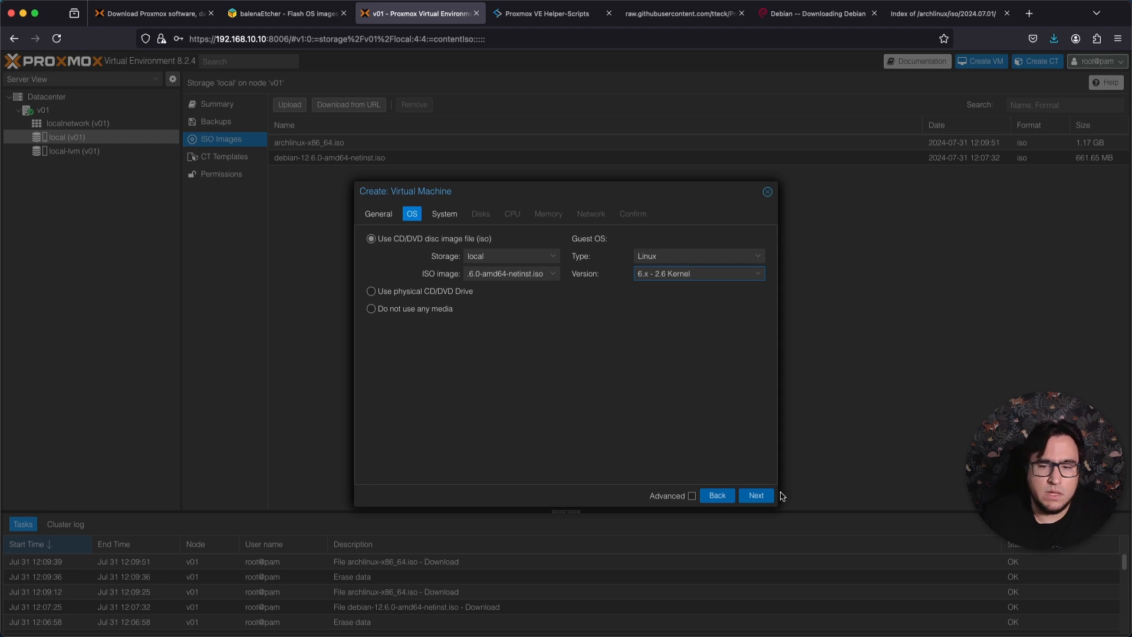
Enable the Qemu Agent in the virtual machine's system settings and continue to the disk settings.
{"action": "left_click", "coordinate": [754, 498]}
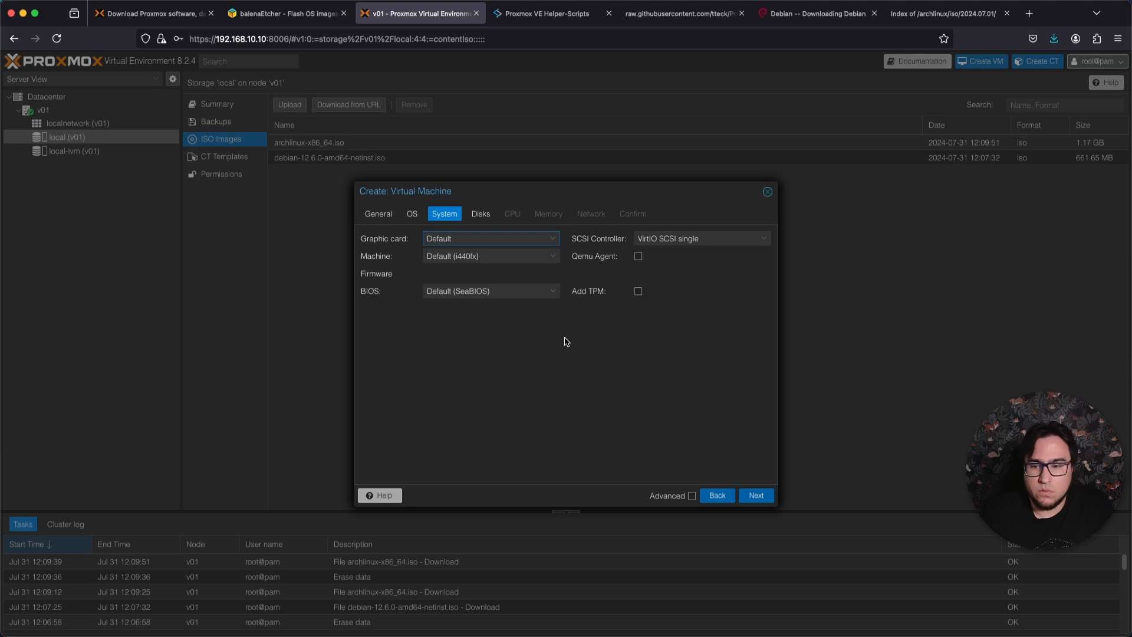
{"action": "left_click", "coordinate": [637, 257]}
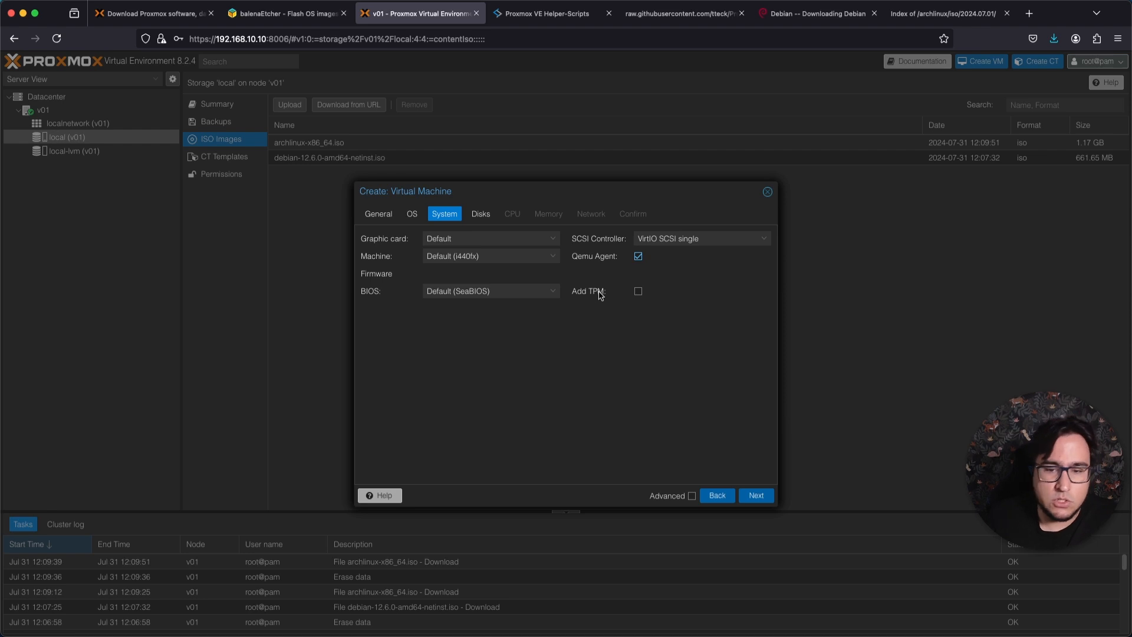
{"action": "left_click", "coordinate": [754, 496]}
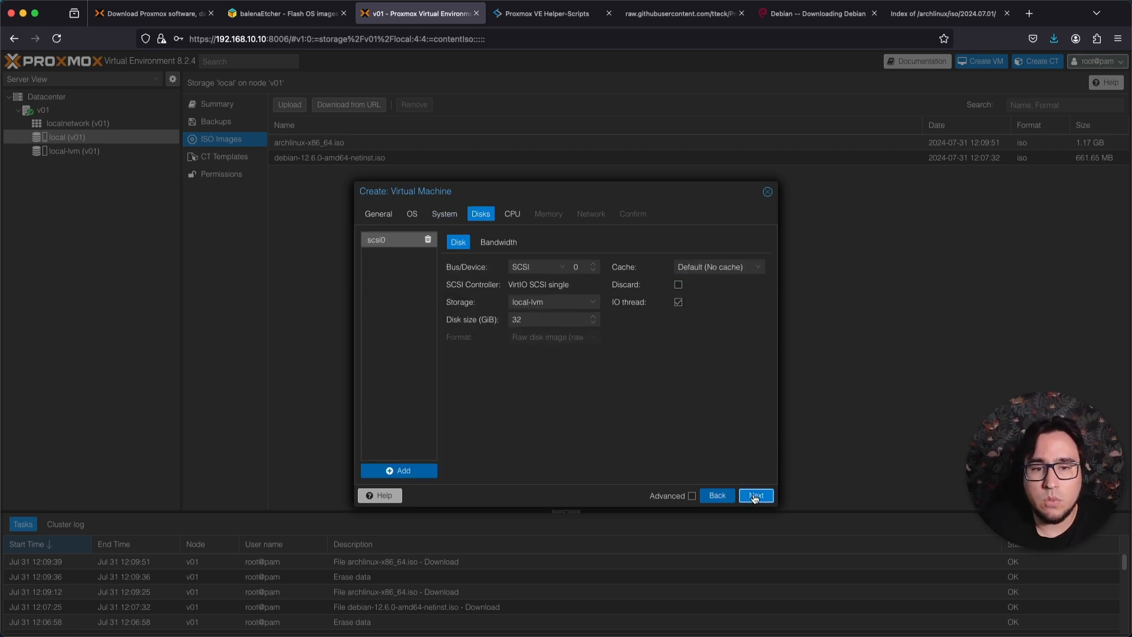
Keep the scsi0 disk on local-lvm storage, set its size to 50 GiB and continue to the CPU settings.
{"action": "left_click", "coordinate": [570, 303]}
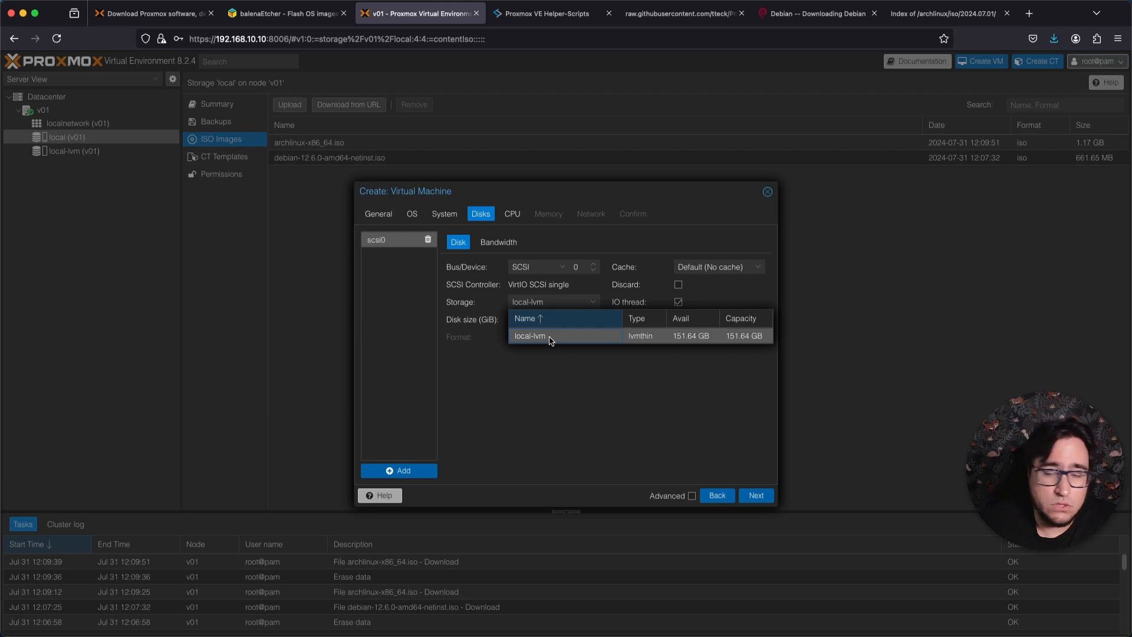
{"action": "left_click", "coordinate": [702, 341]}
{"action": "left_click", "coordinate": [582, 321]}
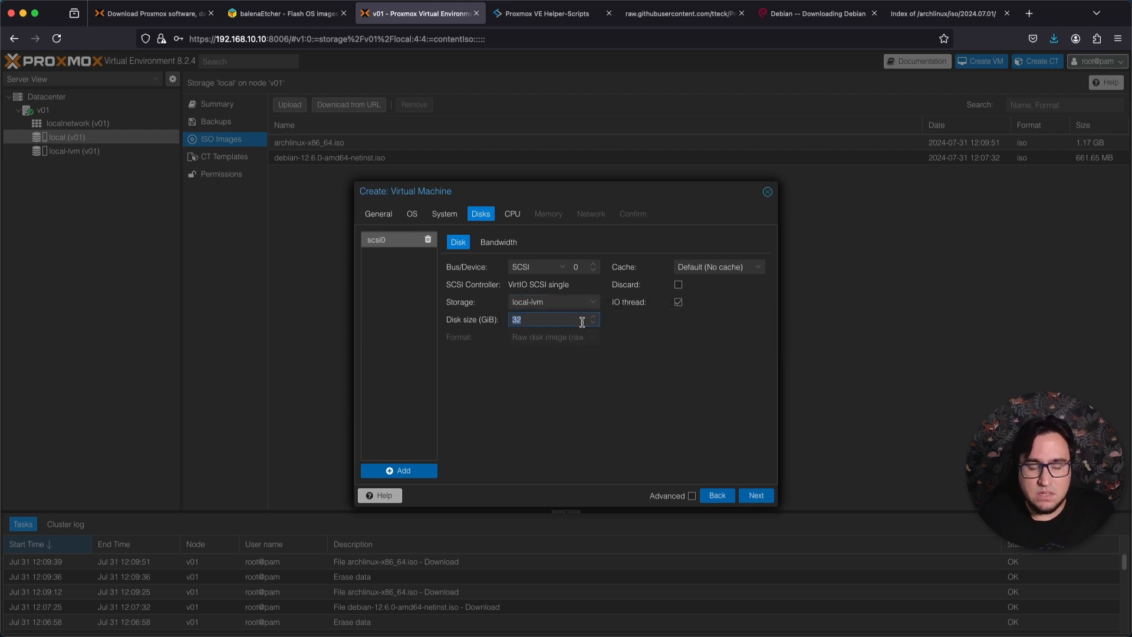
{"action": "type", "text": "50"}
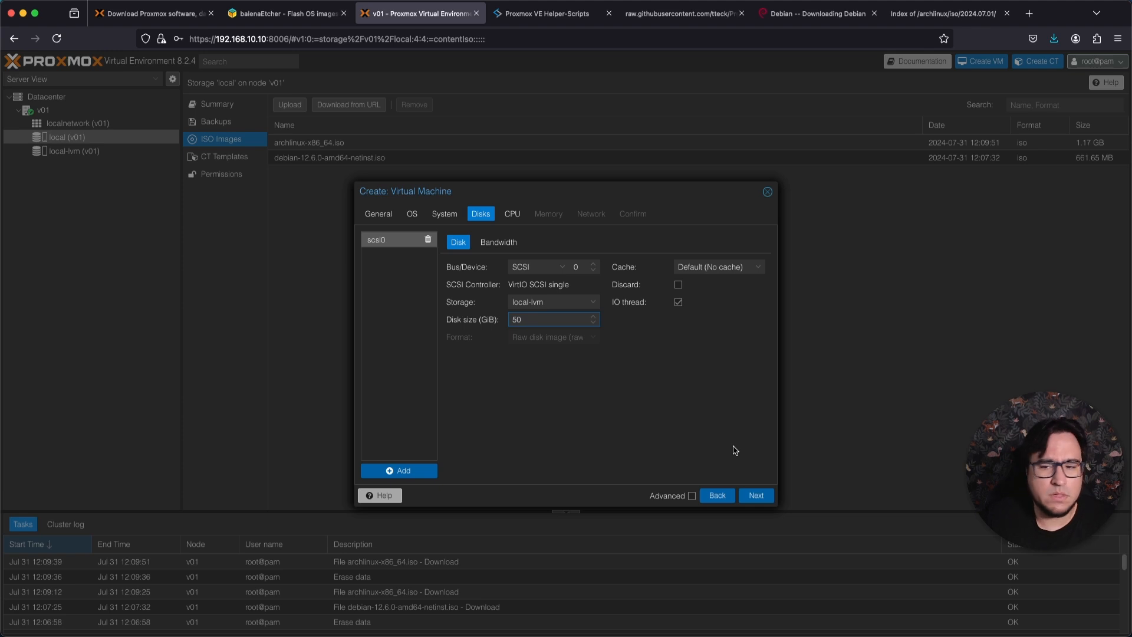
{"action": "left_click", "coordinate": [756, 496]}
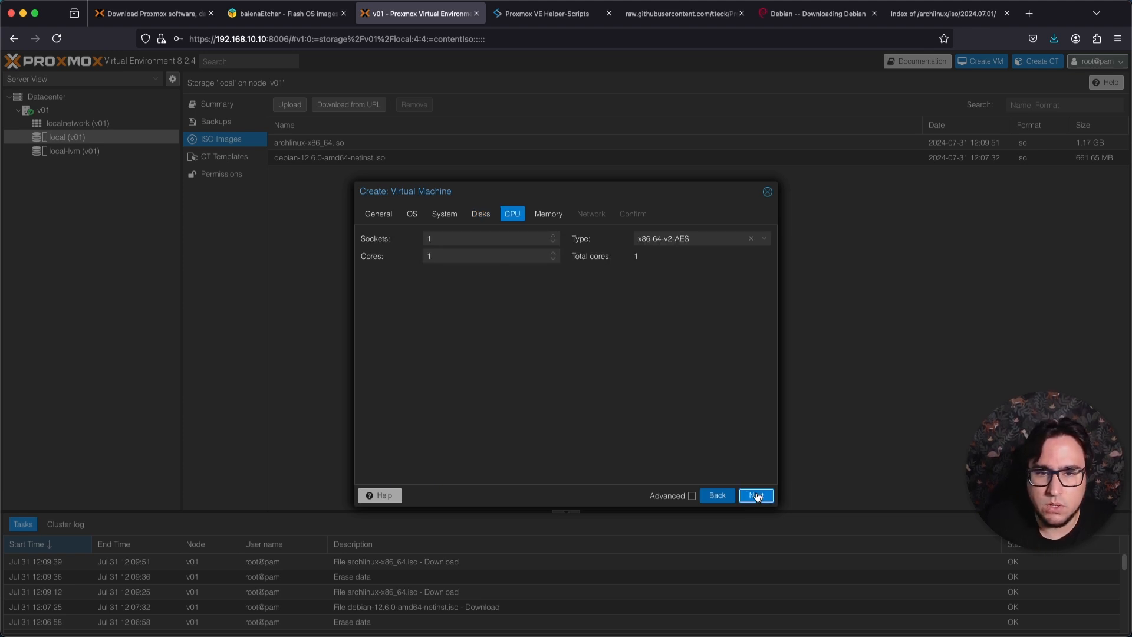
Set the virtual machine's CPU cores to 2, trying 2 sockets before resetting the sockets to 1.
{"action": "left_click", "coordinate": [469, 240]}
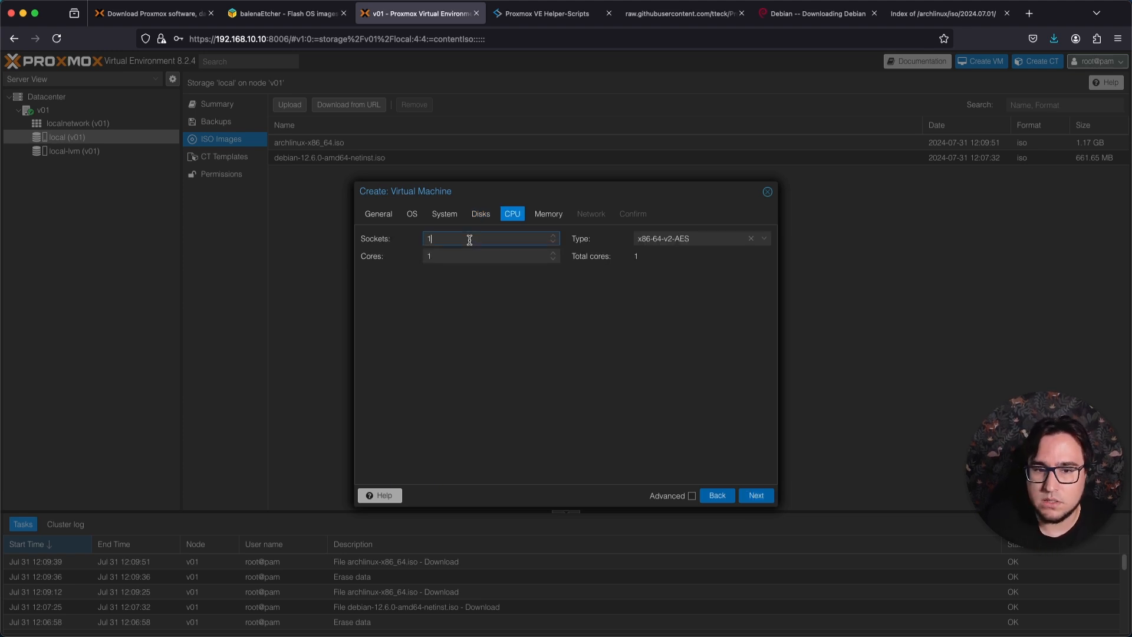
{"action": "left_click", "coordinate": [552, 236]}
{"action": "left_click", "coordinate": [553, 236]}
{"action": "left_click", "coordinate": [553, 236]}
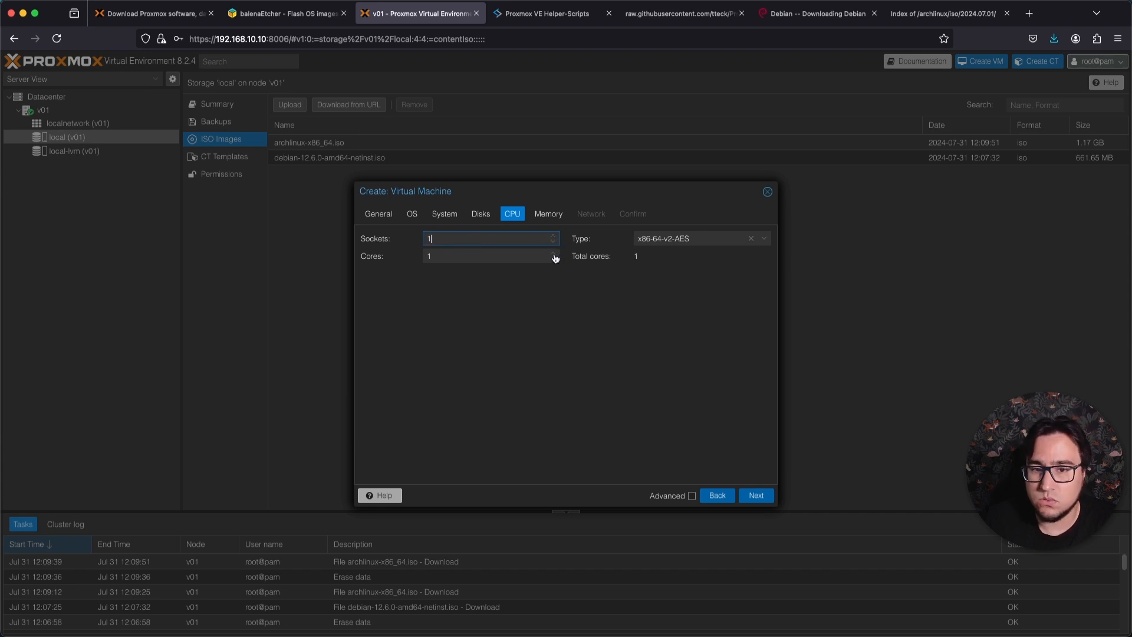
{"action": "left_click", "coordinate": [553, 253]}
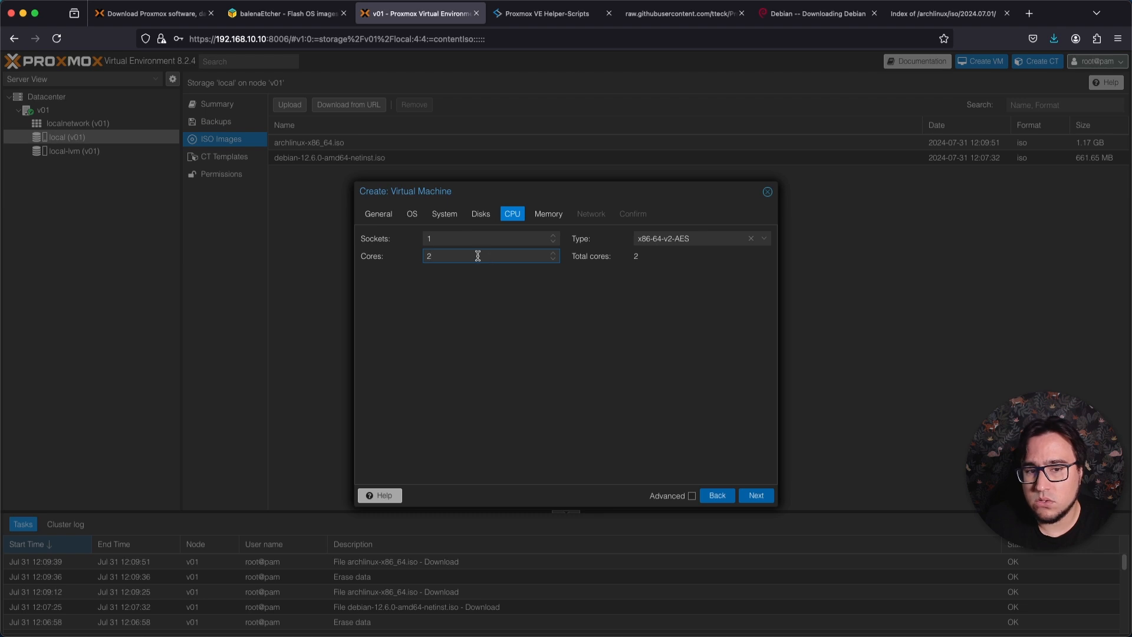
{"action": "left_click", "coordinate": [552, 236]}
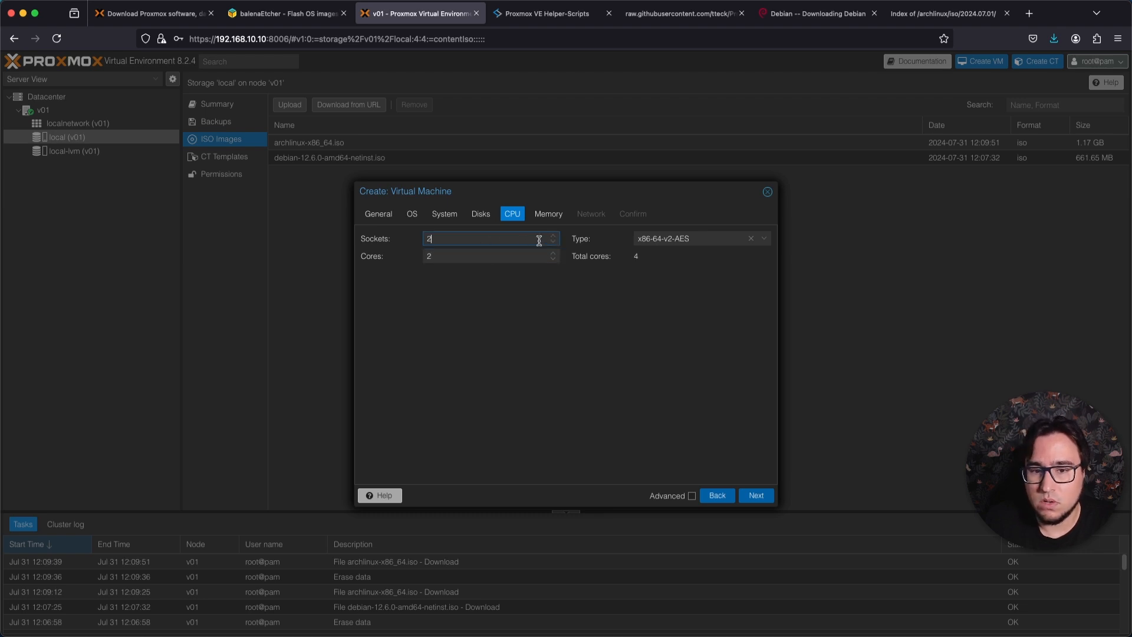
{"action": "left_click_drag", "start_coordinate": [436, 233], "coordinate": [387, 257]}
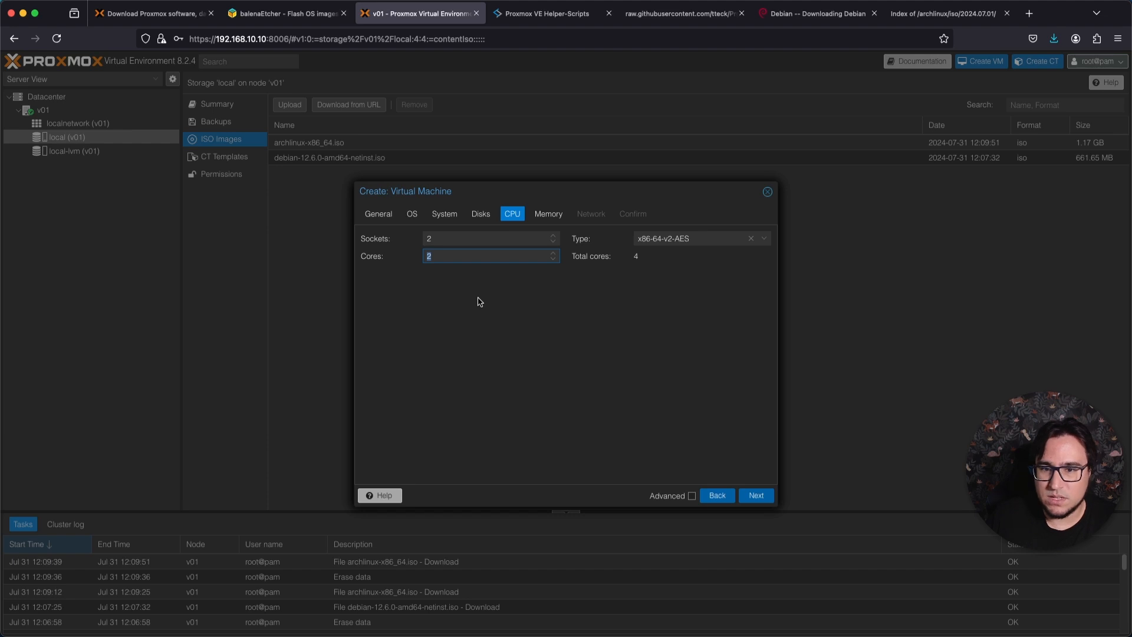
{"action": "left_click", "coordinate": [553, 242]}
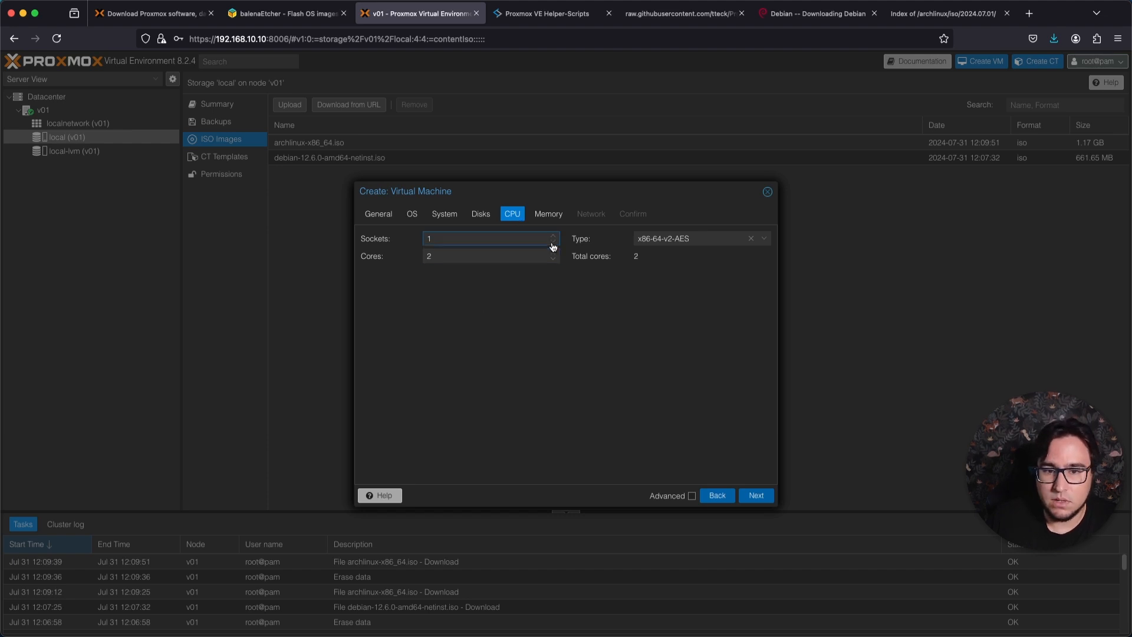
Browse the available CPU types, keep x86-64-v2-AES and continue to the memory settings.
{"action": "left_click", "coordinate": [681, 238]}
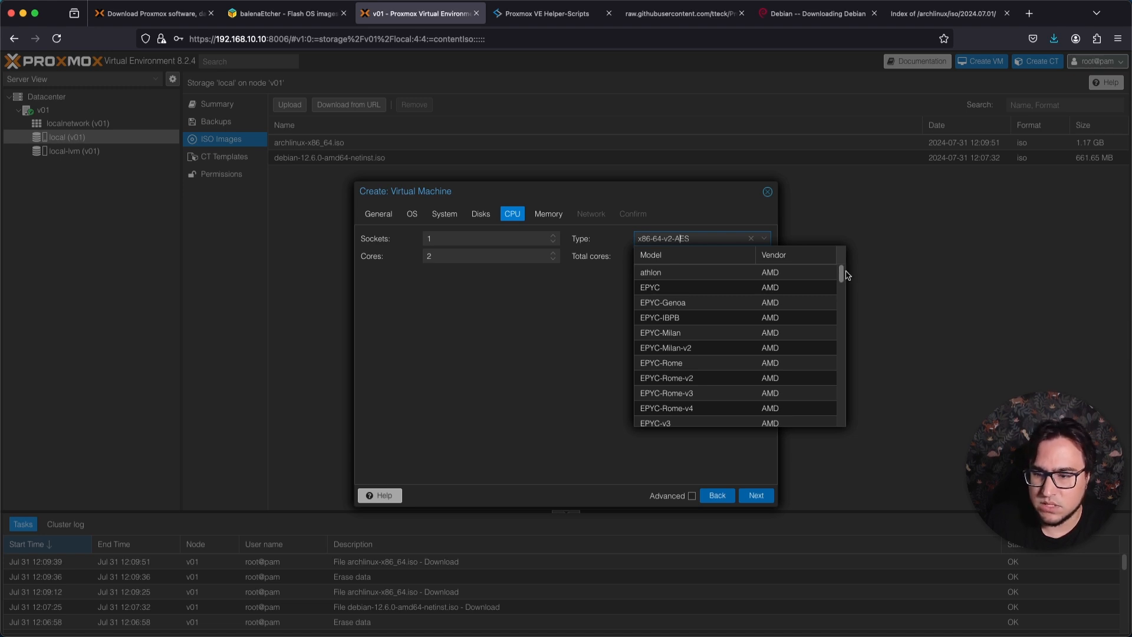
{"action": "scroll", "coordinate": [760, 330], "scroll_direction": "down", "scroll_amount": 15}
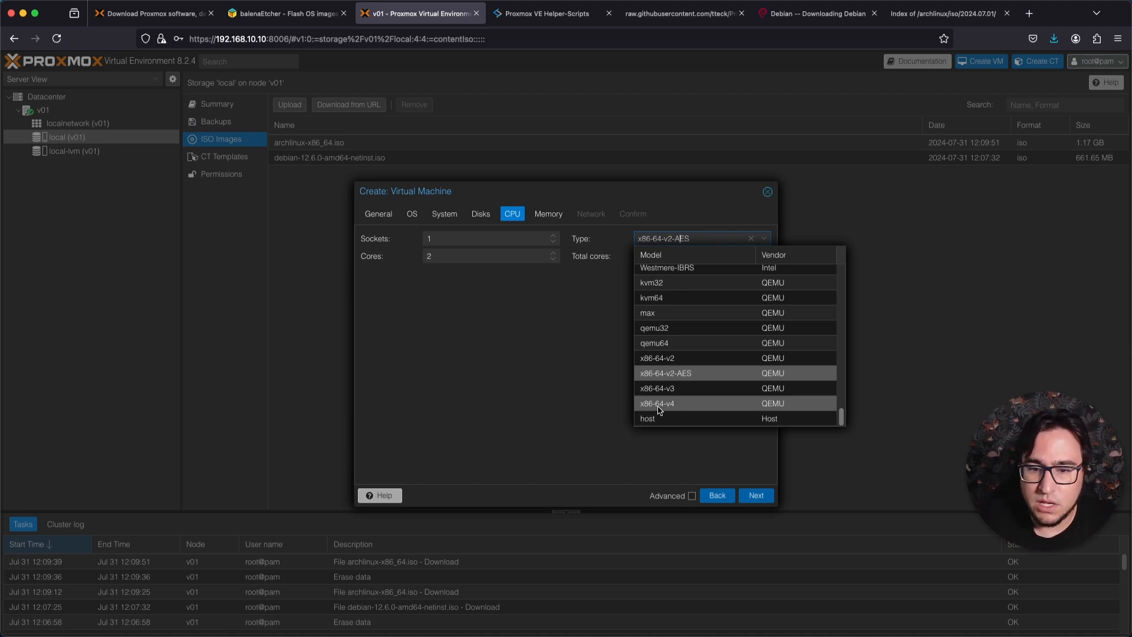
{"action": "left_click", "coordinate": [578, 330]}
{"action": "left_click", "coordinate": [755, 496]}
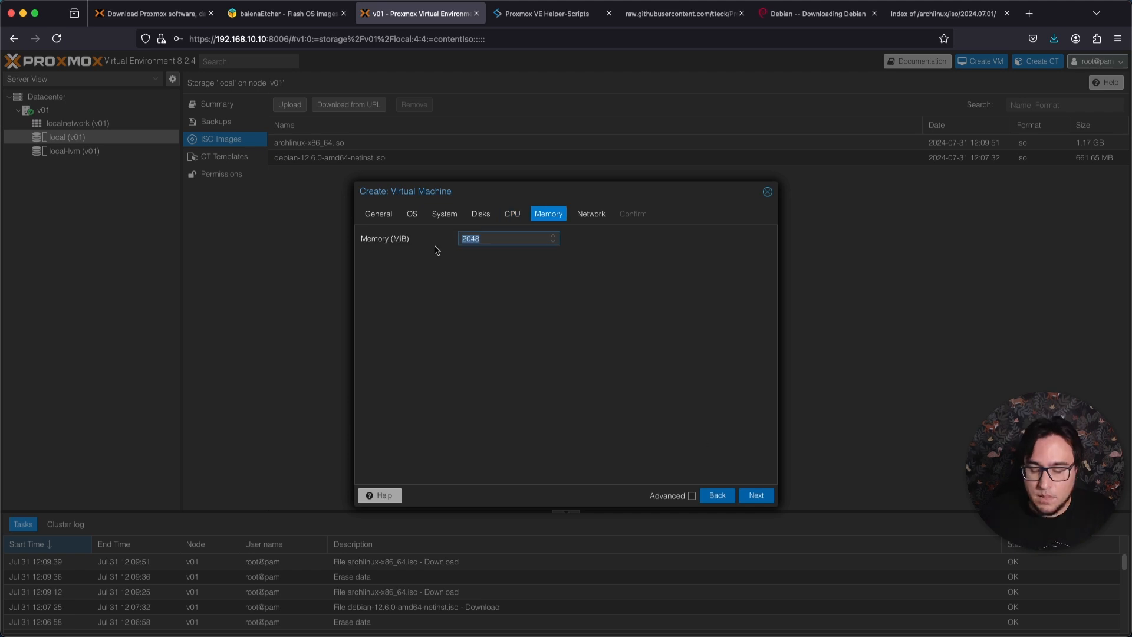
Set the virtual machine's memory to 4096 MiB and continue to the network settings.
{"action": "left_click", "coordinate": [485, 237]}
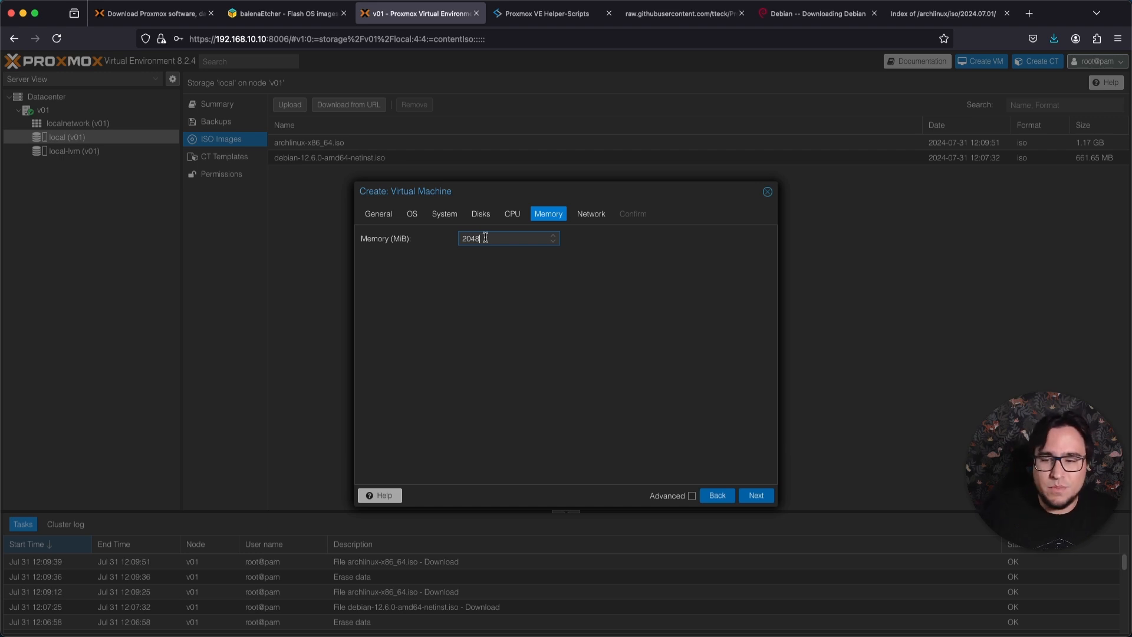
{"action": "key", "text": "BackSpace"}
{"action": "key", "text": "BackSpace"}
{"action": "key", "text": "BackSpace"}
{"action": "key", "text": "BackSpace"}
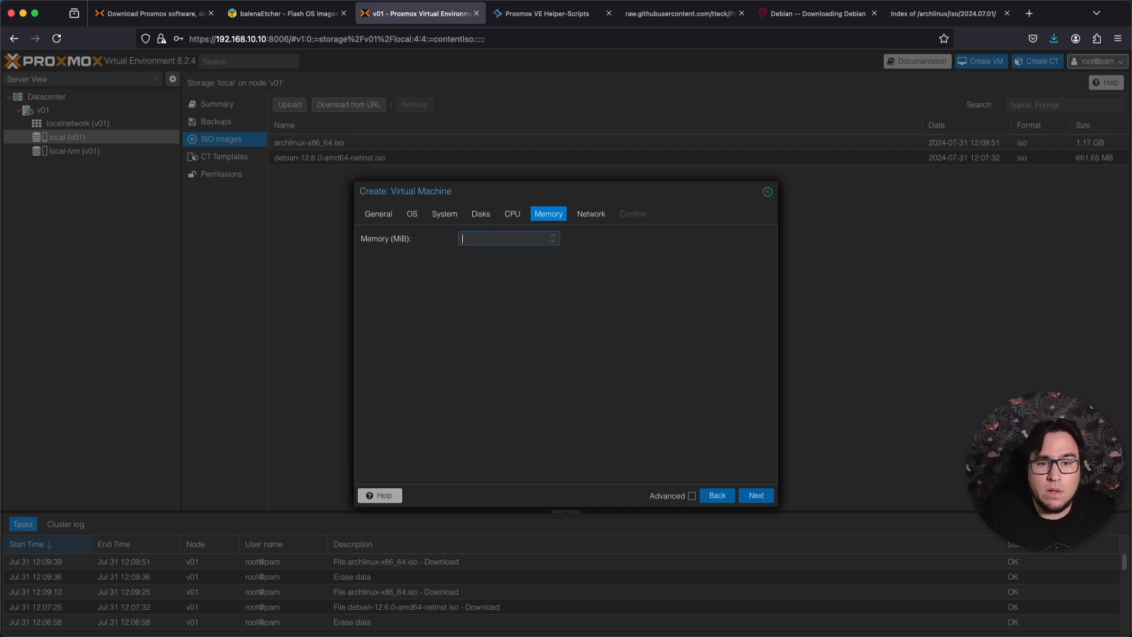
{"action": "type", "text": "40"}
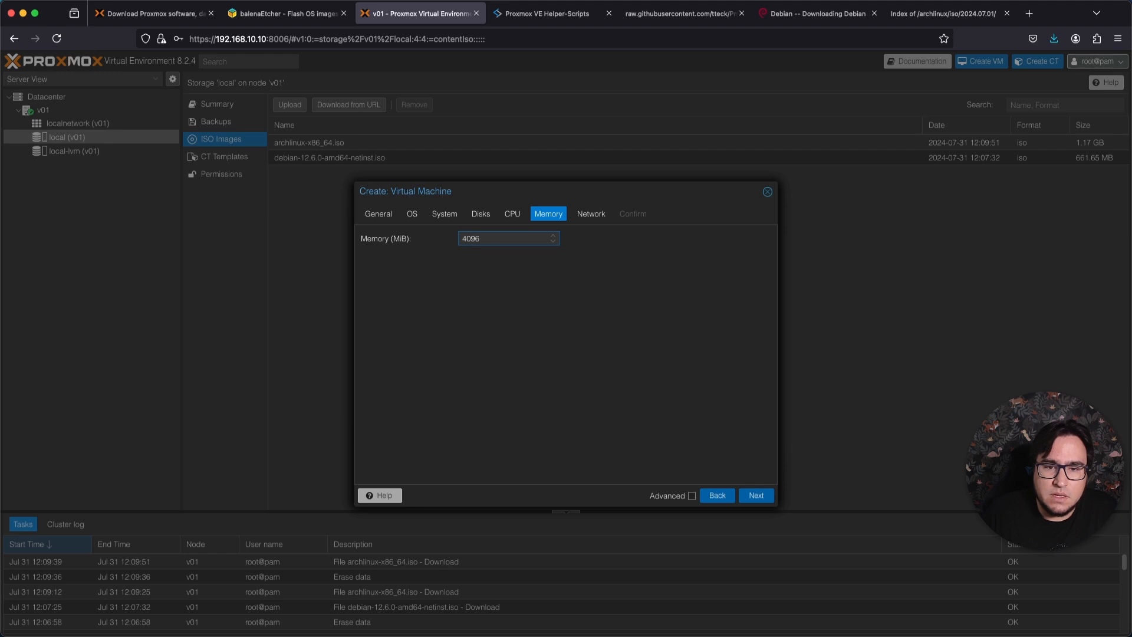
{"action": "type", "text": "96"}
{"action": "left_click", "coordinate": [755, 495]}
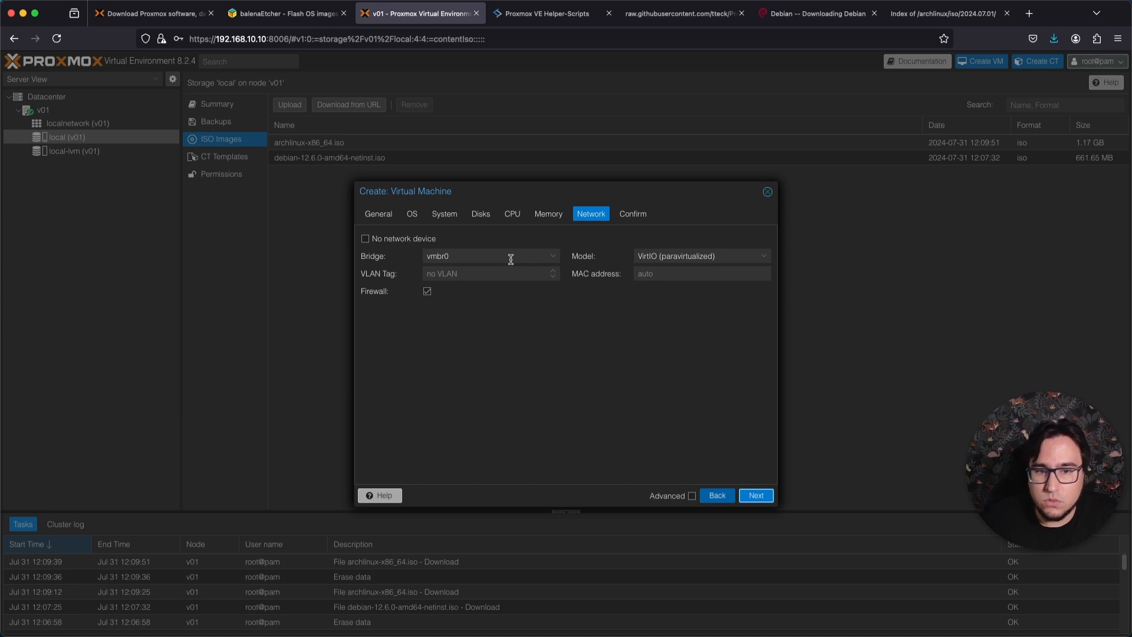
Keep the vmbr0 bridge without a VLAN tag and with the firewall enabled, and create the debian-server virtual machine.
{"action": "left_click", "coordinate": [470, 274]}
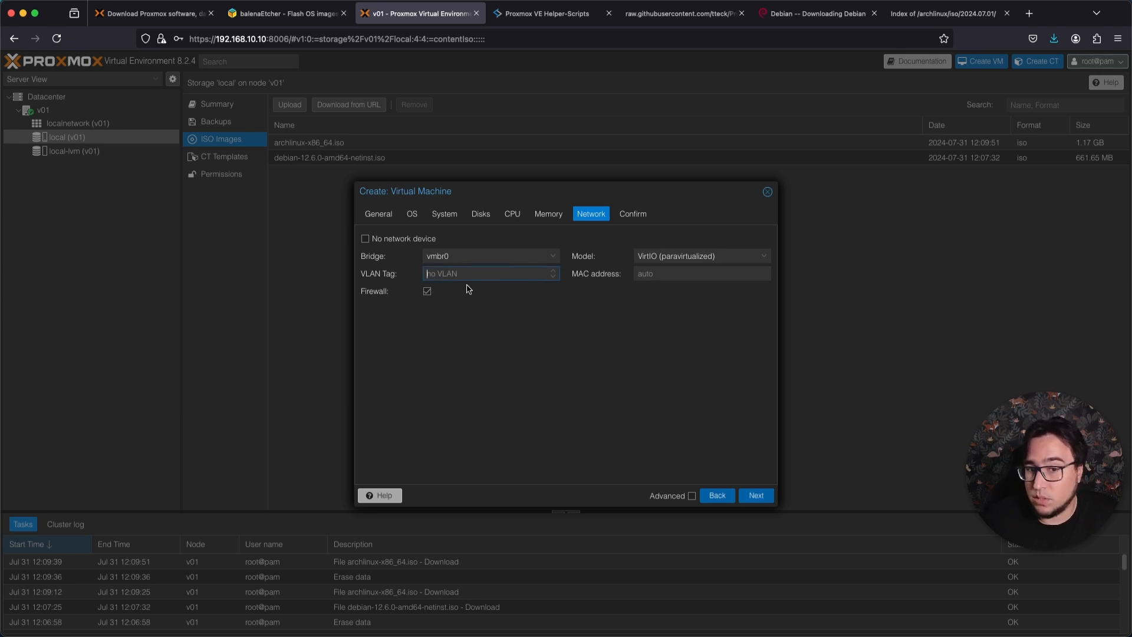
{"action": "left_click", "coordinate": [428, 292]}
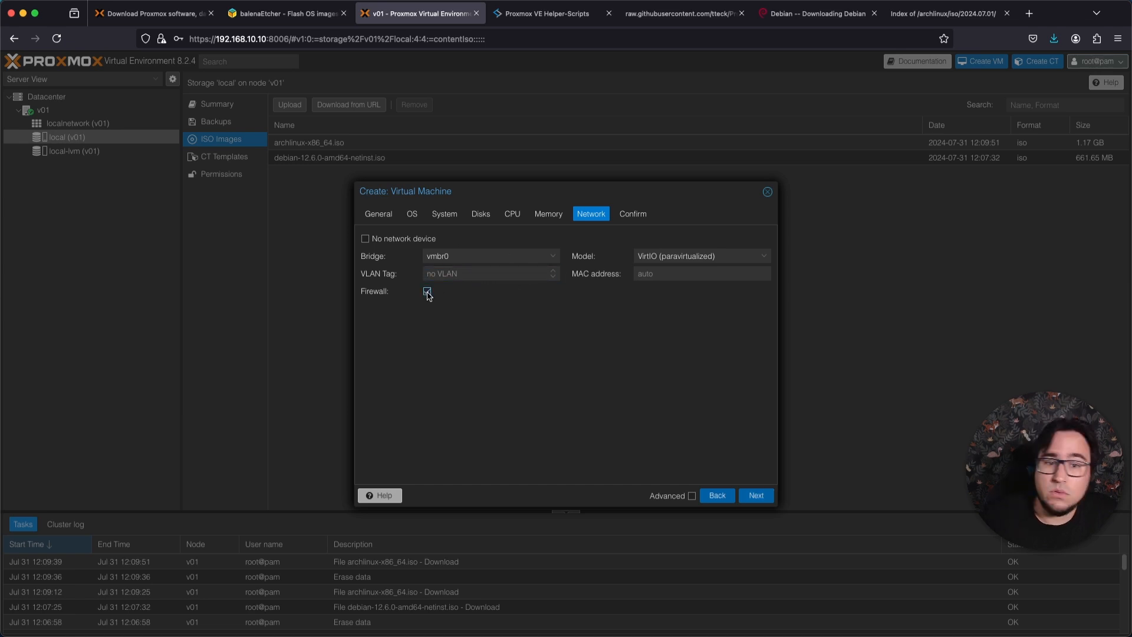
{"action": "left_click", "coordinate": [753, 495]}
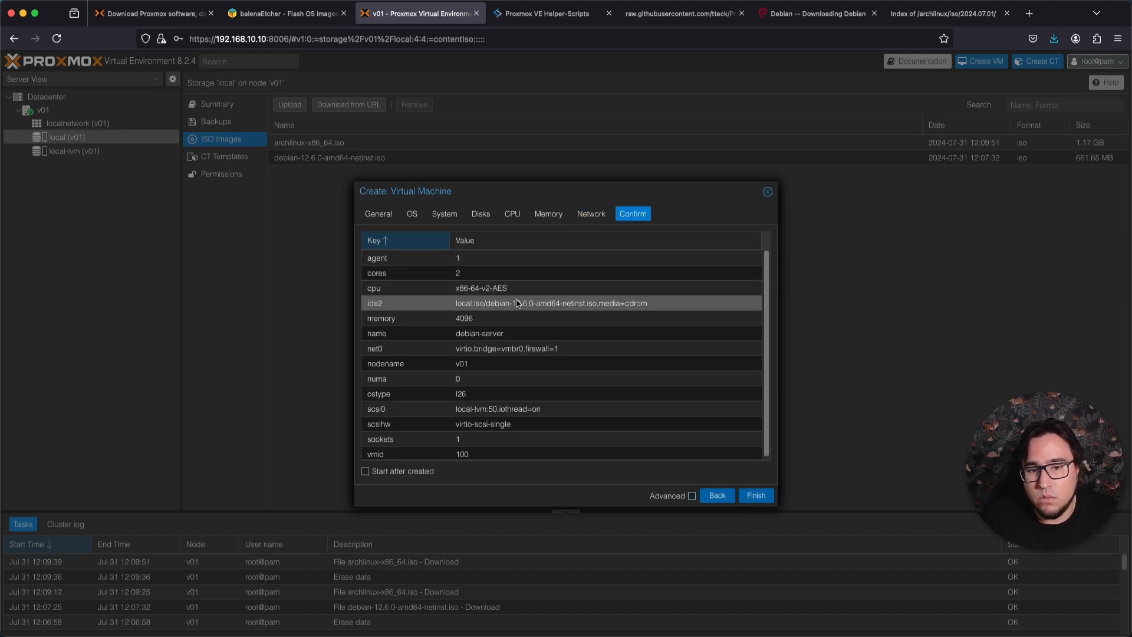
{"action": "scroll", "coordinate": [533, 377], "scroll_direction": "down", "scroll_amount": 1}
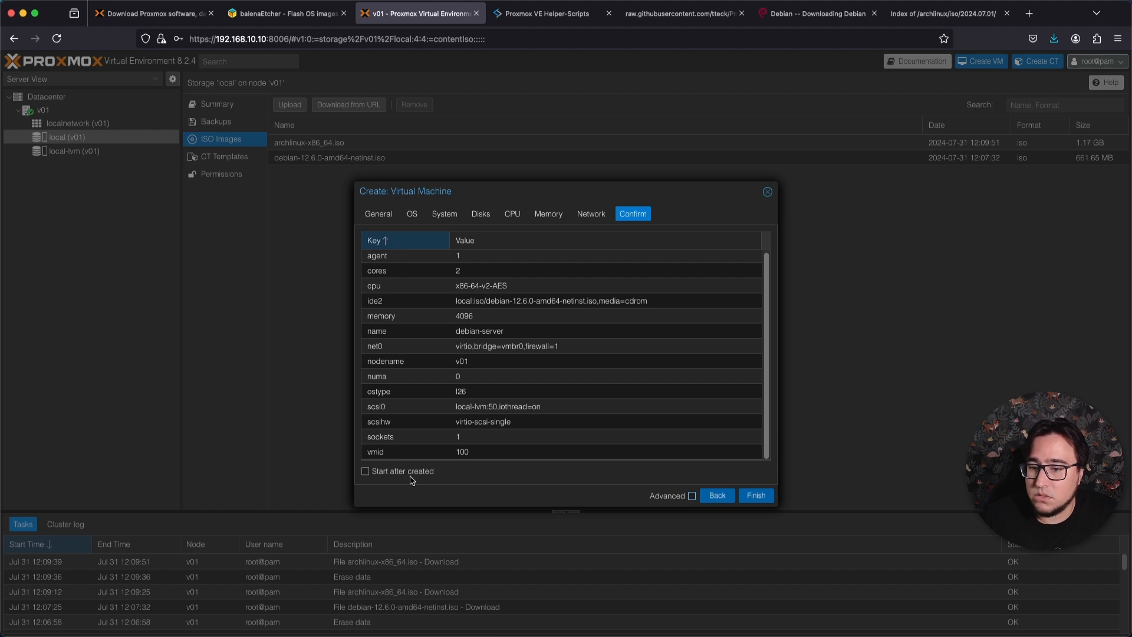
{"action": "left_click", "coordinate": [756, 496]}
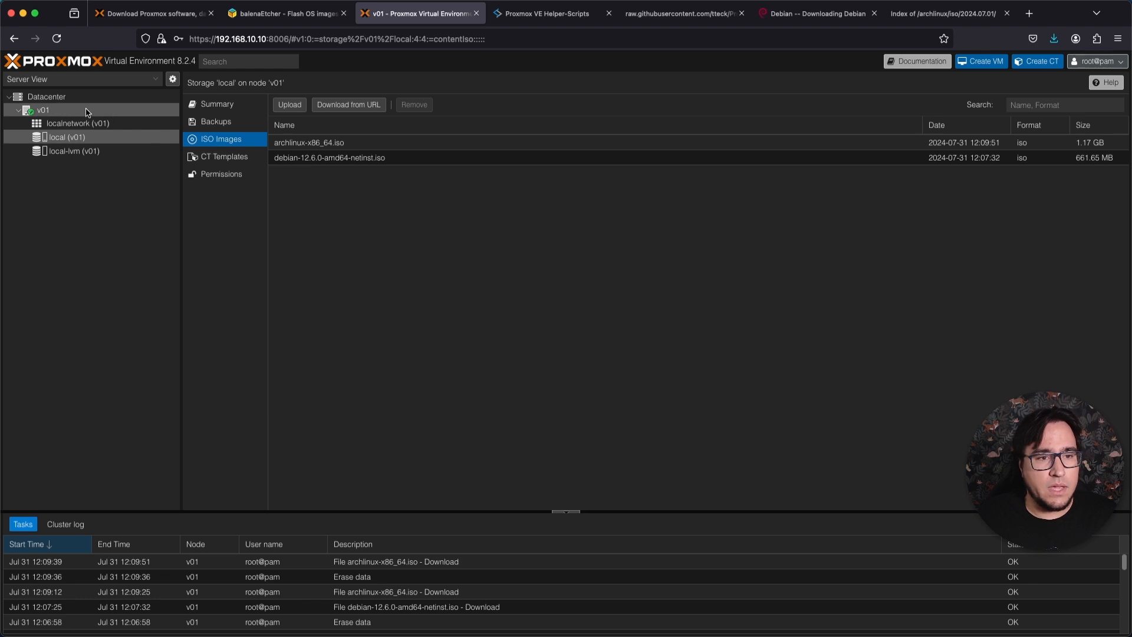
Open the debian-server virtual machine under node v01 and look over its summary and usage graphs.
{"action": "left_click", "coordinate": [88, 112]}
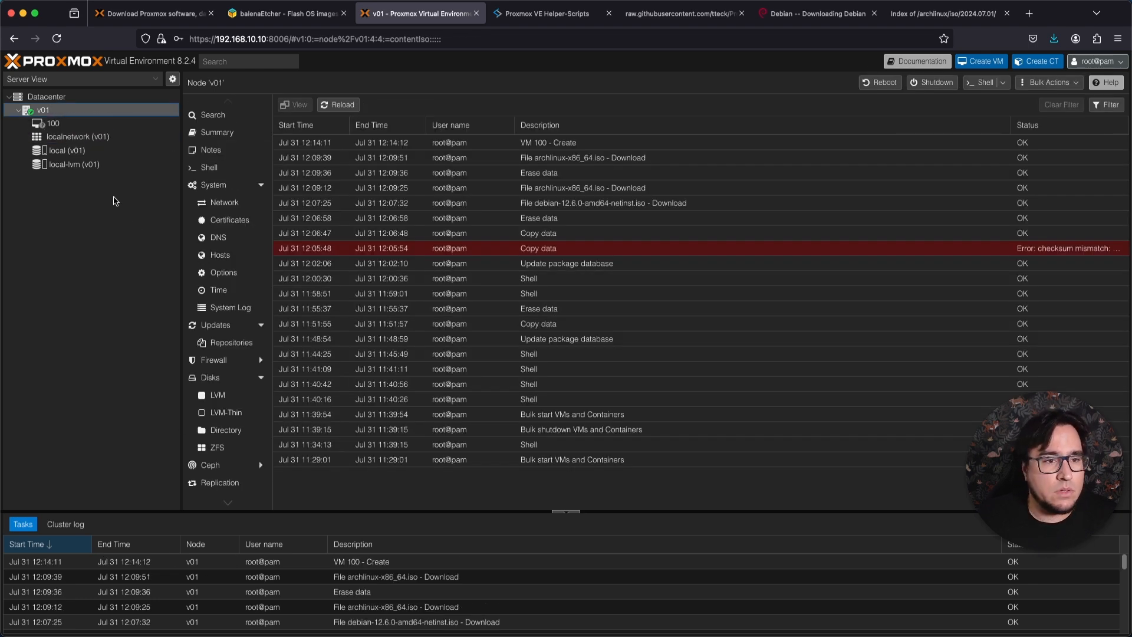
{"action": "left_click", "coordinate": [67, 125]}
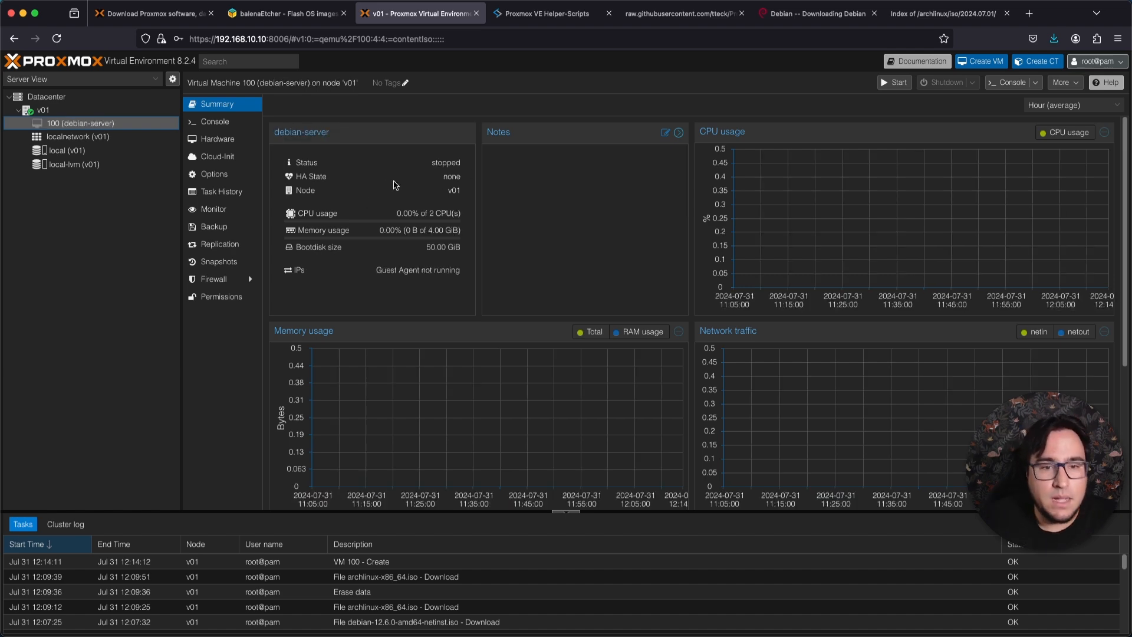
{"action": "left_click_drag", "start_coordinate": [300, 177], "coordinate": [337, 181]}
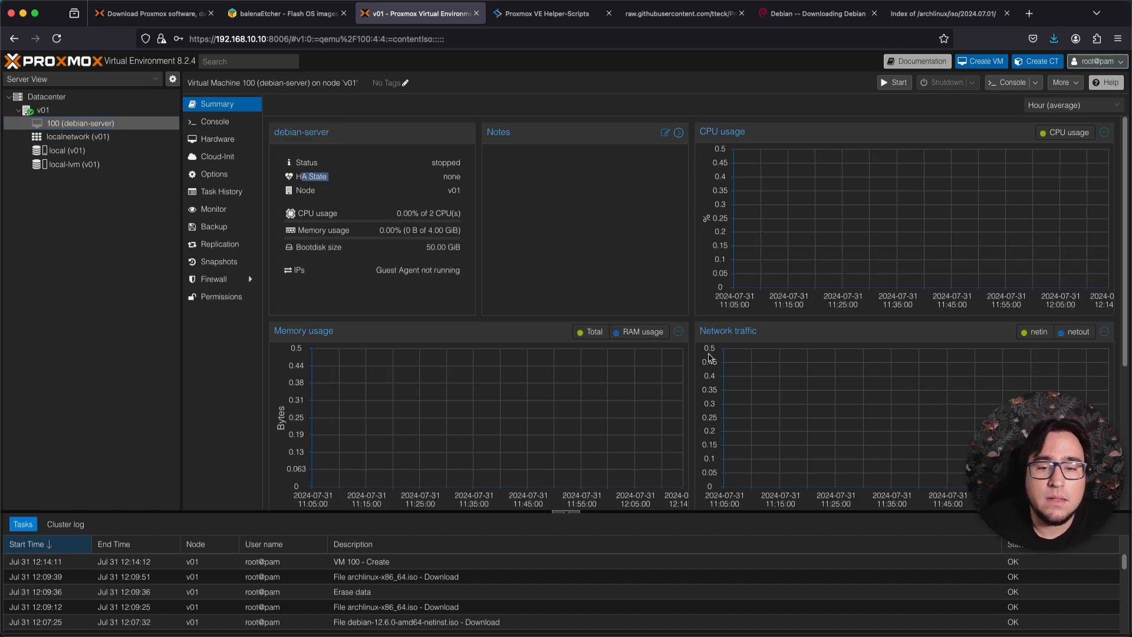
{"action": "scroll", "coordinate": [778, 328], "scroll_direction": "down", "scroll_amount": 3}
{"action": "scroll", "coordinate": [783, 328], "scroll_direction": "up", "scroll_amount": 3}
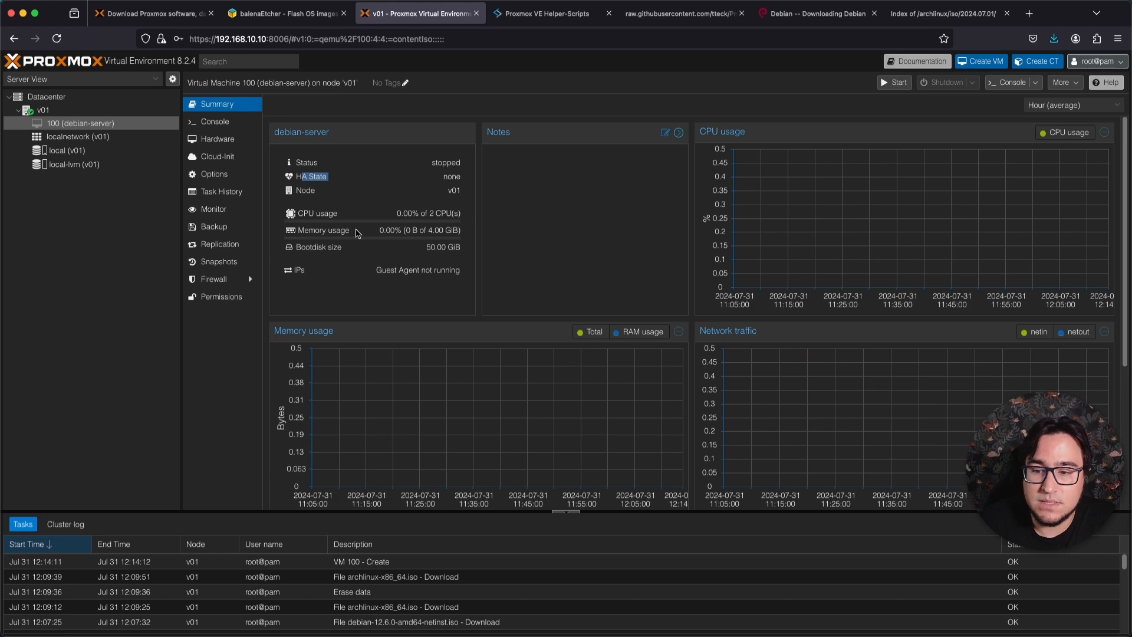
Start creating another virtual machine on node v01, name it arch-dev-machine and continue to the OS settings.
{"action": "right_click", "coordinate": [56, 111]}
{"action": "left_click", "coordinate": [42, 113]}
{"action": "right_click", "coordinate": [40, 112]}
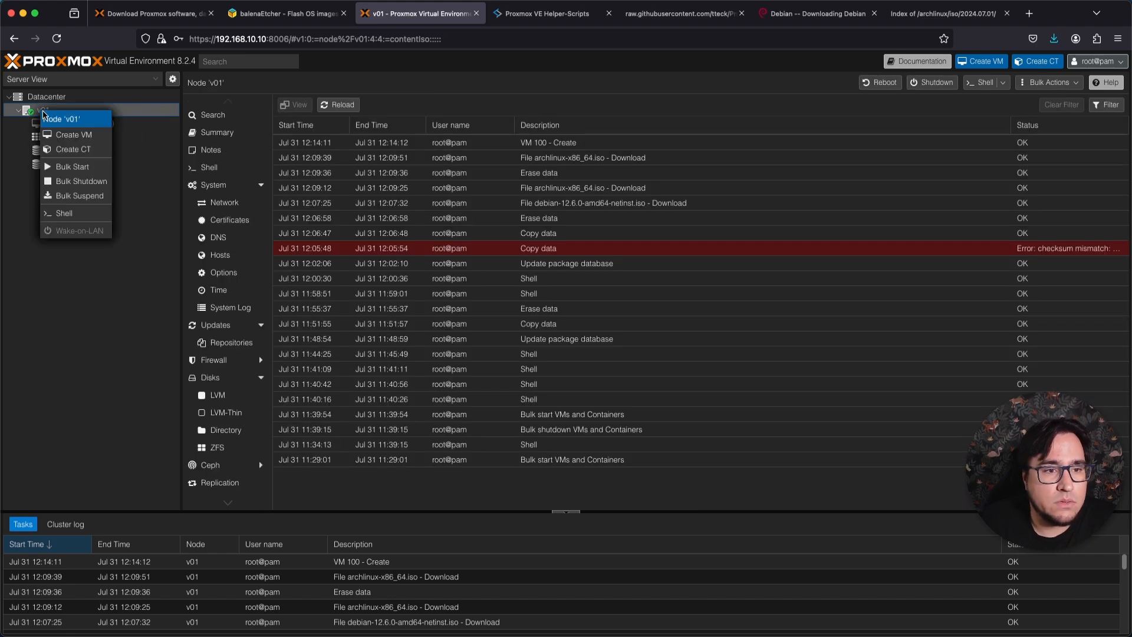
{"action": "left_click", "coordinate": [68, 136]}
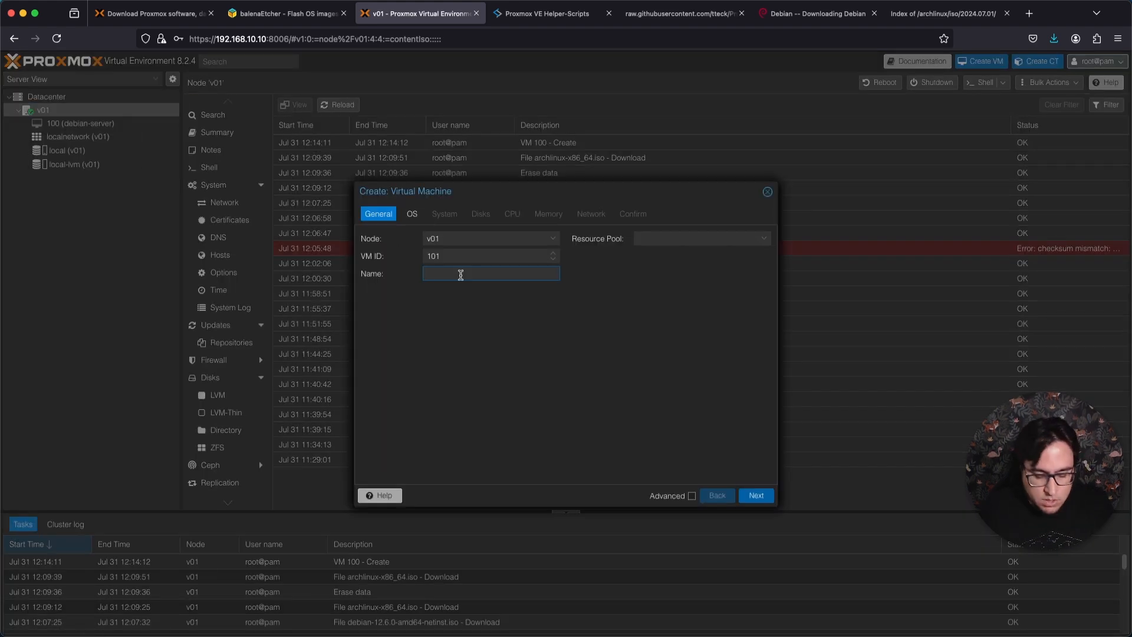
{"action": "type", "text": "arch-"}
{"action": "type", "text": "dev-machine"}
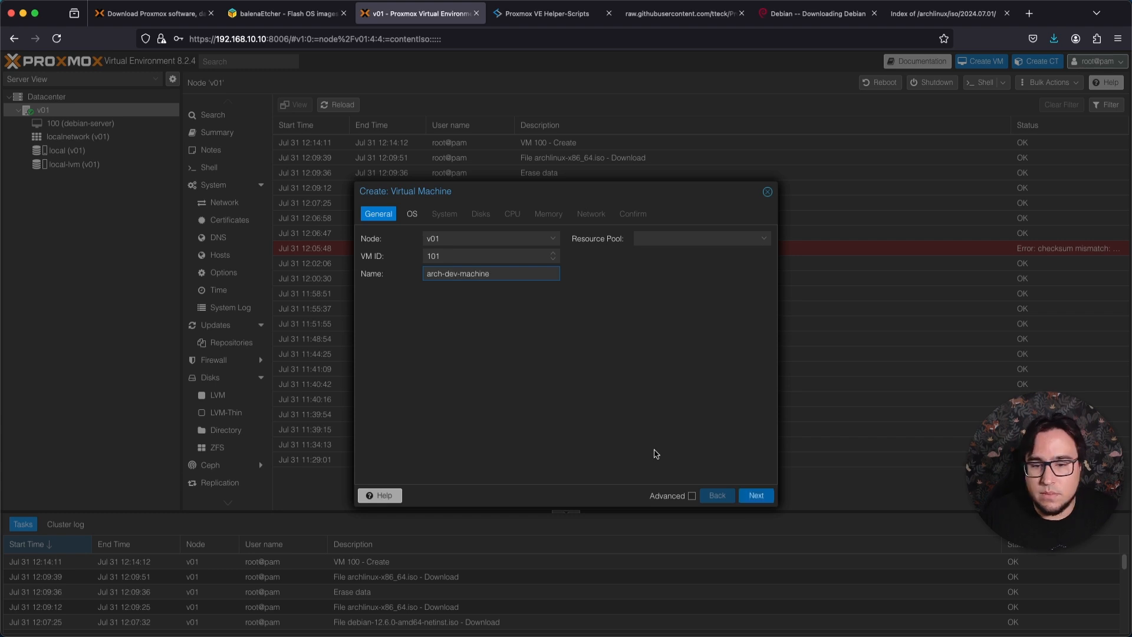
{"action": "left_click", "coordinate": [765, 493]}
Use archlinux-x86_64.iso as the installation image, enable the Qemu Agent and continue to the disk settings.
{"action": "left_click", "coordinate": [510, 273]}
{"action": "left_click", "coordinate": [523, 295]}
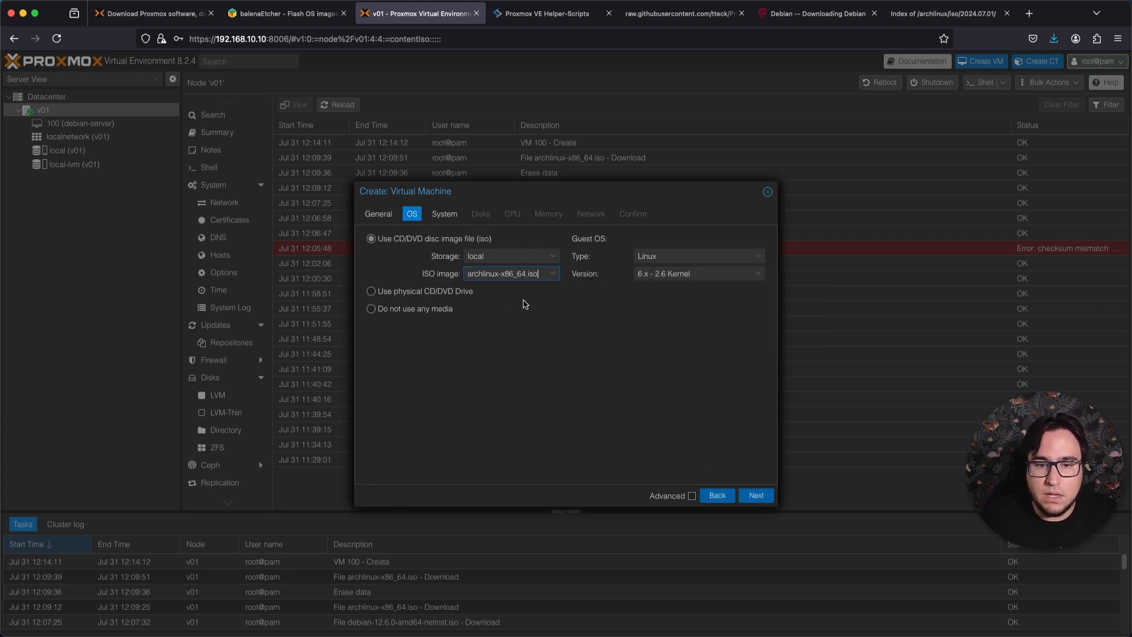
{"action": "left_click", "coordinate": [756, 495]}
{"action": "left_click", "coordinate": [638, 257]}
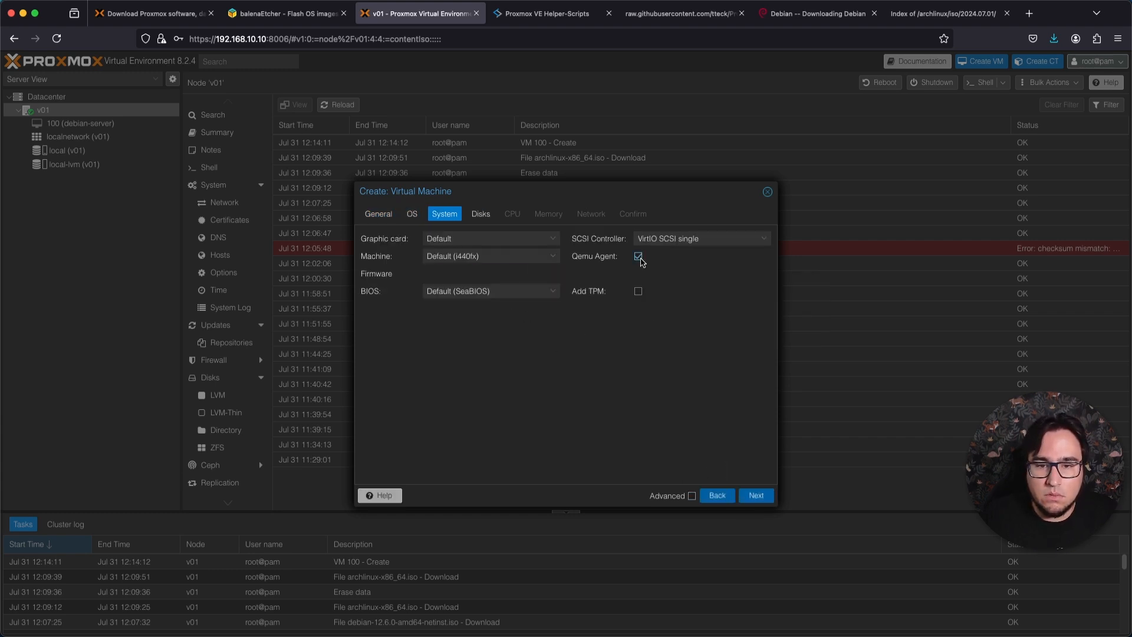
{"action": "left_click", "coordinate": [758, 497]}
Set the scsi0 disk size to 50 GiB and the CPU cores to 2, continuing to the memory settings.
{"action": "double_click", "coordinate": [543, 318]}
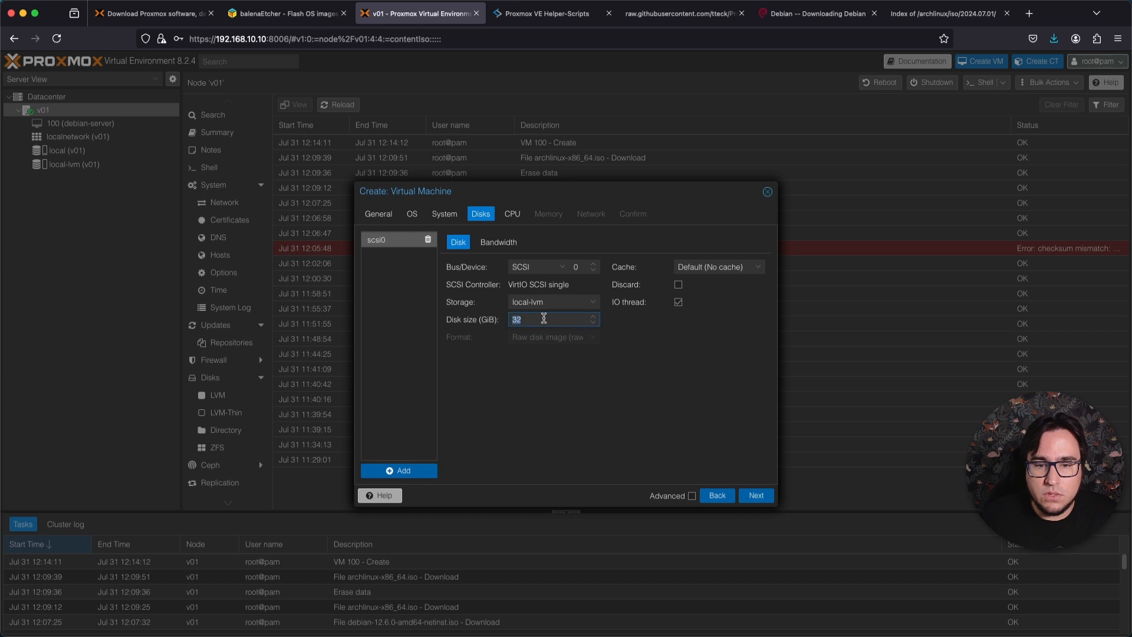
{"action": "type", "text": "50"}
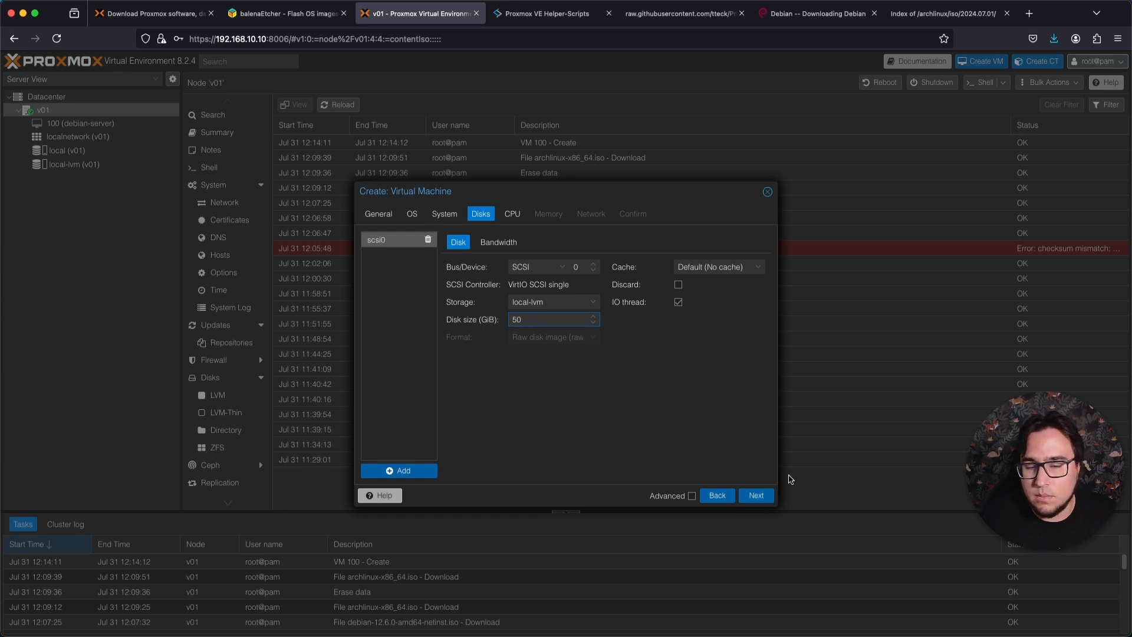
{"action": "left_click", "coordinate": [757, 495]}
{"action": "double_click", "coordinate": [519, 255]}
{"action": "type", "text": "2"}
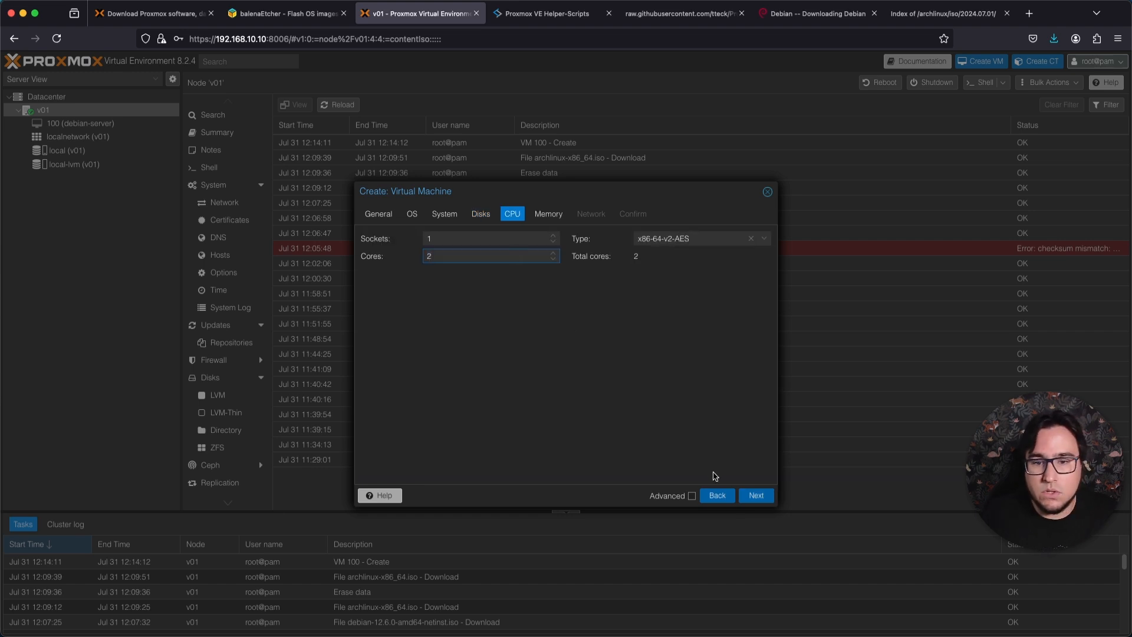
{"action": "left_click", "coordinate": [756, 495]}
Set the memory to 8192 MiB, checking the amount by calculating 1024*8 in Spotlight.
{"action": "double_click", "coordinate": [486, 239]}
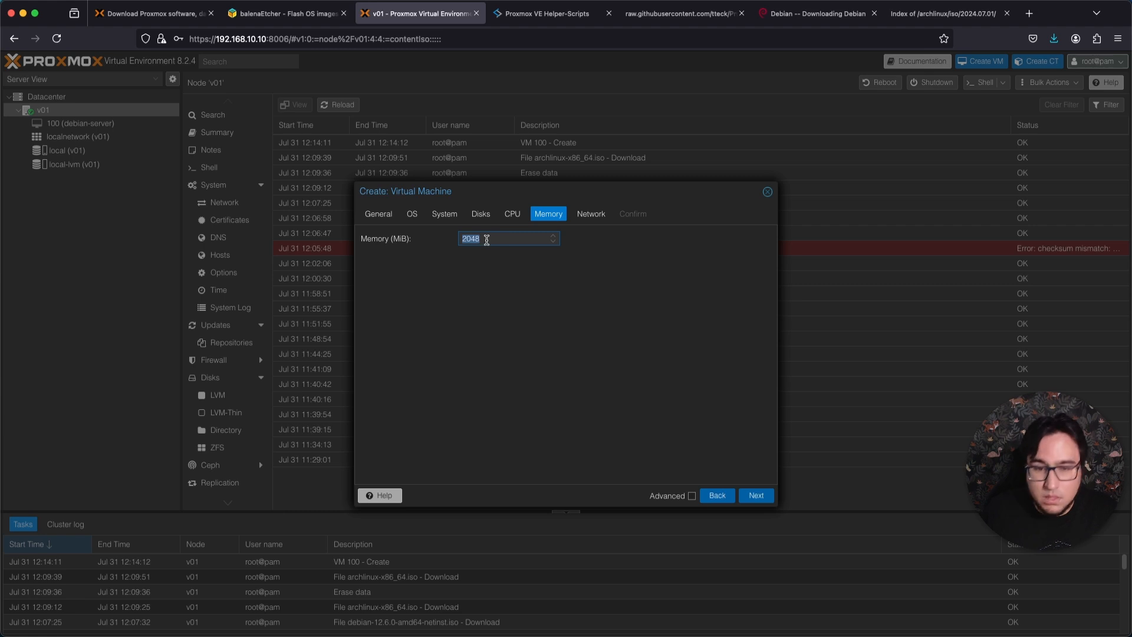
{"action": "type", "text": "8192"}
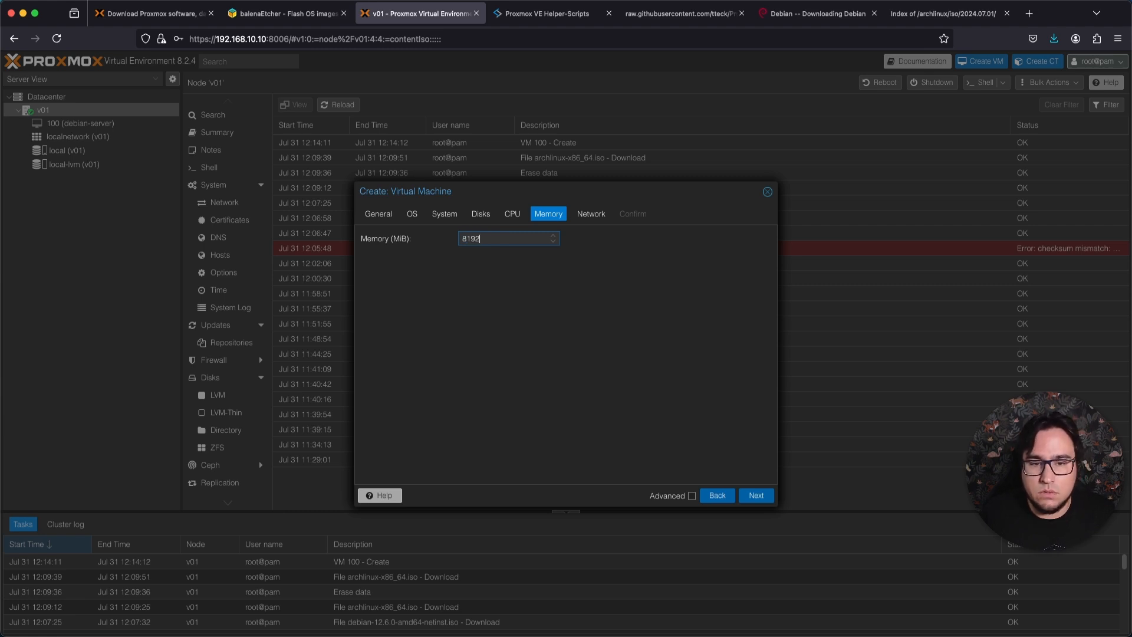
{"action": "key", "text": "super+space"}
{"action": "type", "text": "1025"}
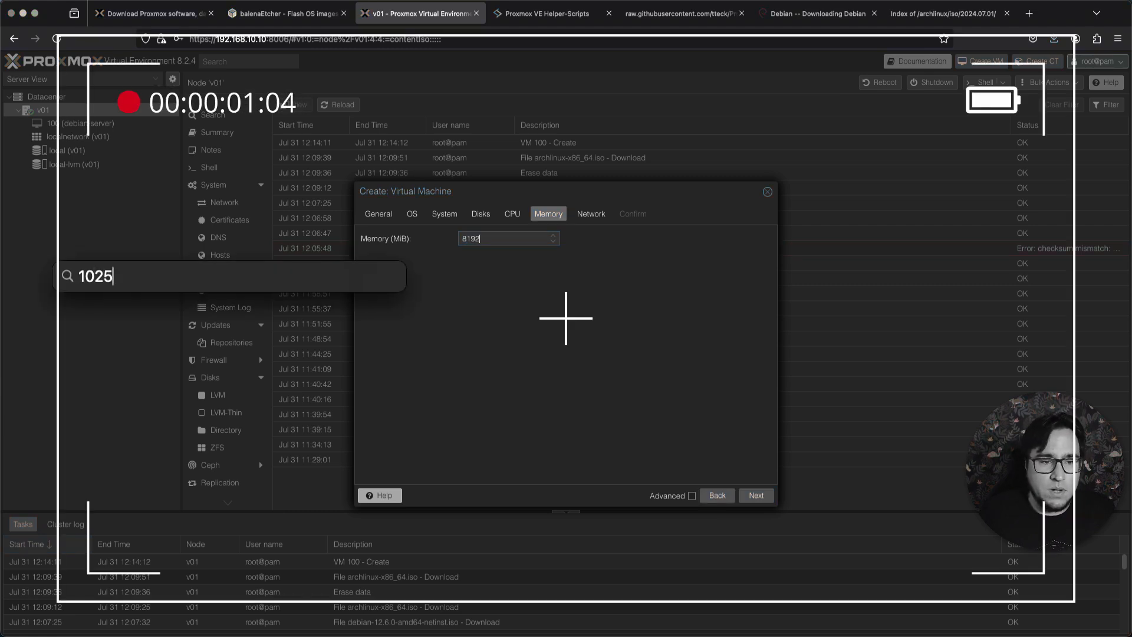
{"action": "key", "text": "BackSpace"}
{"action": "type", "text": "4*78"}
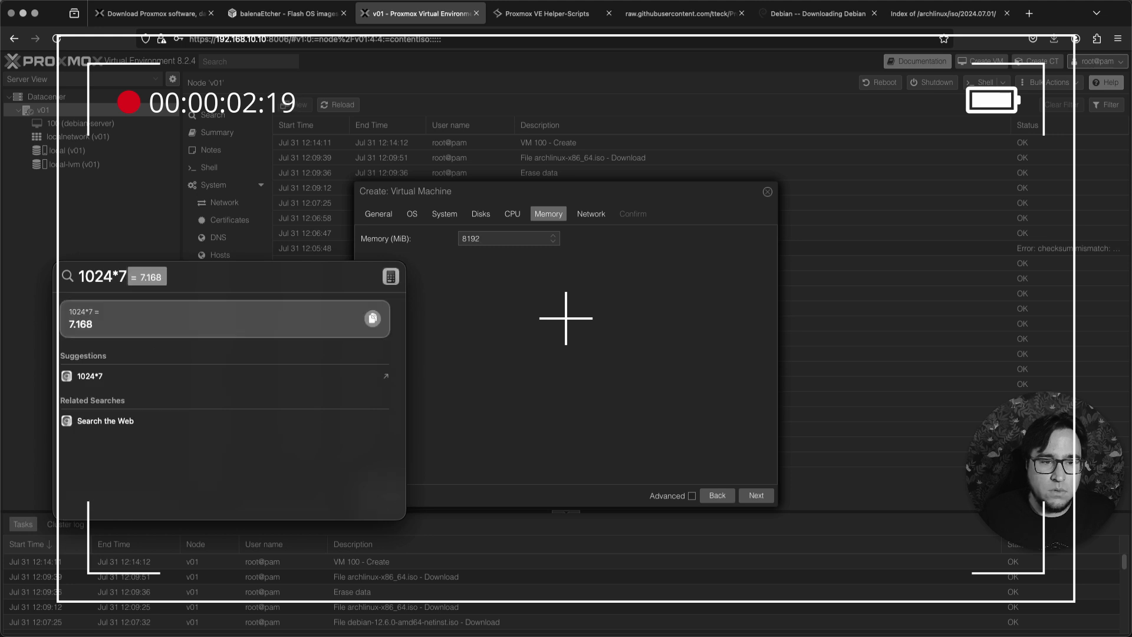
{"action": "key", "text": "BackSpace"}
{"action": "key", "text": "BackSpace"}
{"action": "type", "text": "8"}
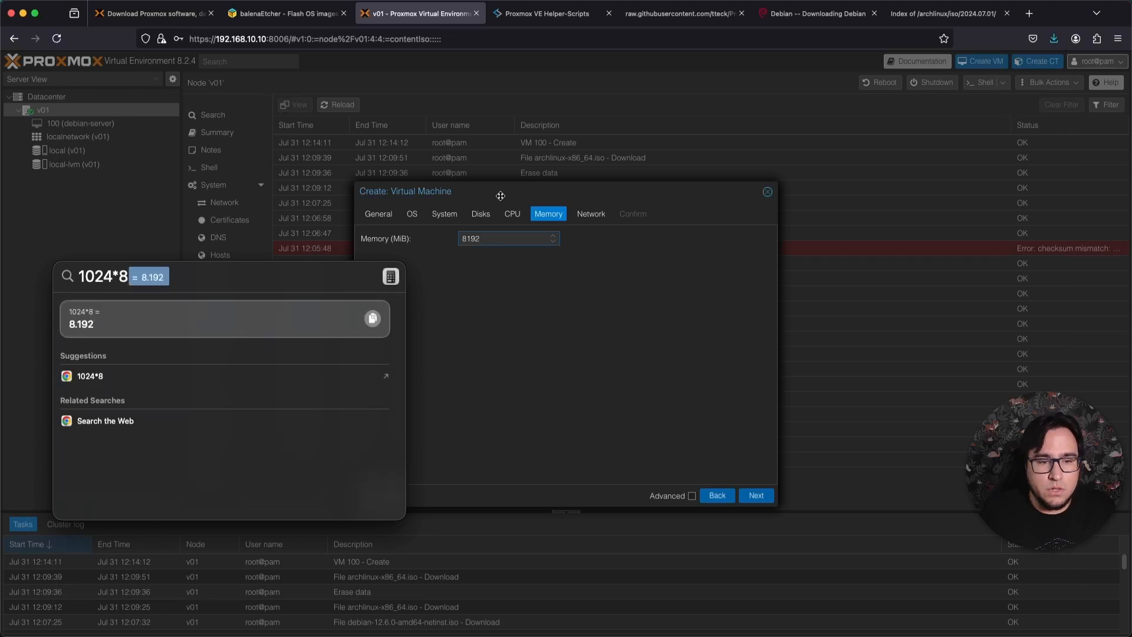
{"action": "key", "text": "Escape"}
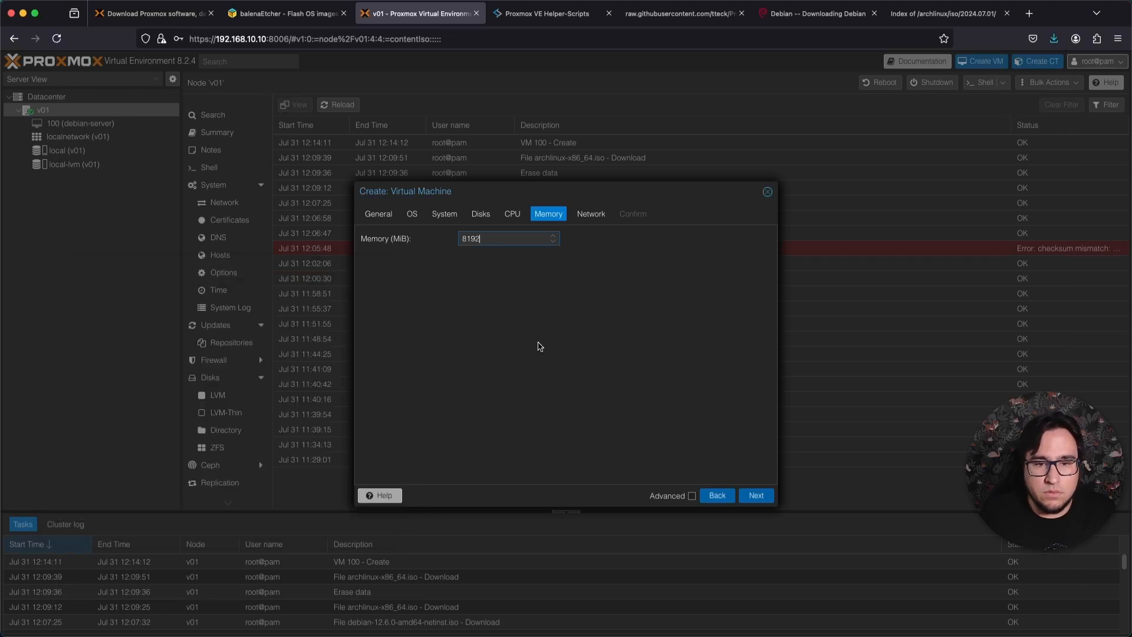
Accept the default network settings and create the arch-dev-machine virtual machine with Start after created enabled.
{"action": "left_click", "coordinate": [764, 497]}
{"action": "left_click", "coordinate": [768, 500]}
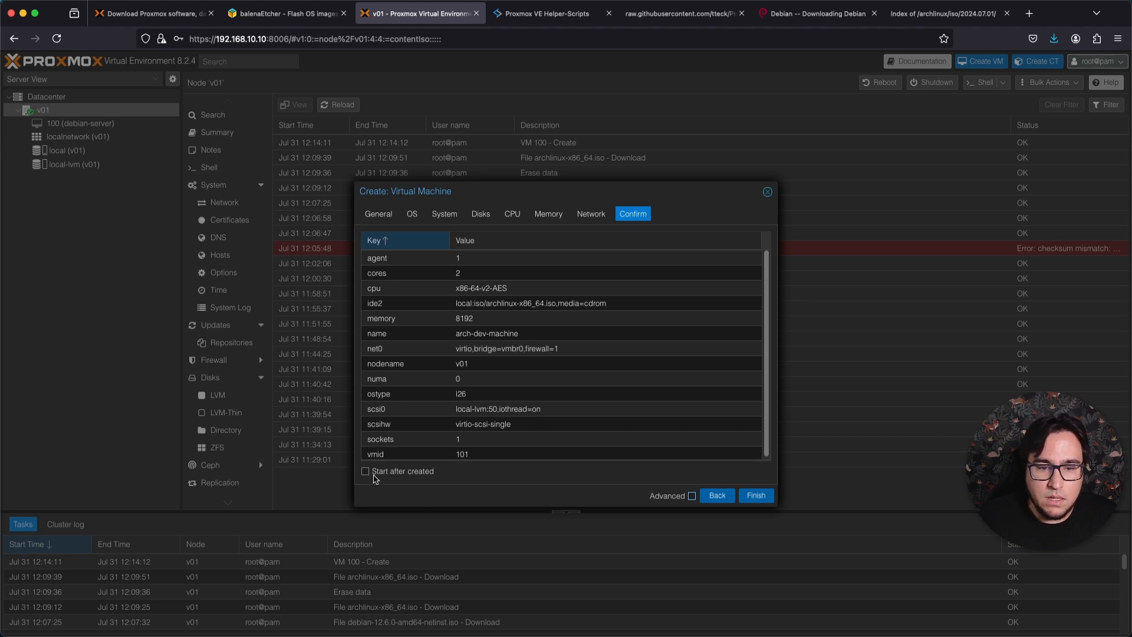
{"action": "left_click", "coordinate": [755, 497]}
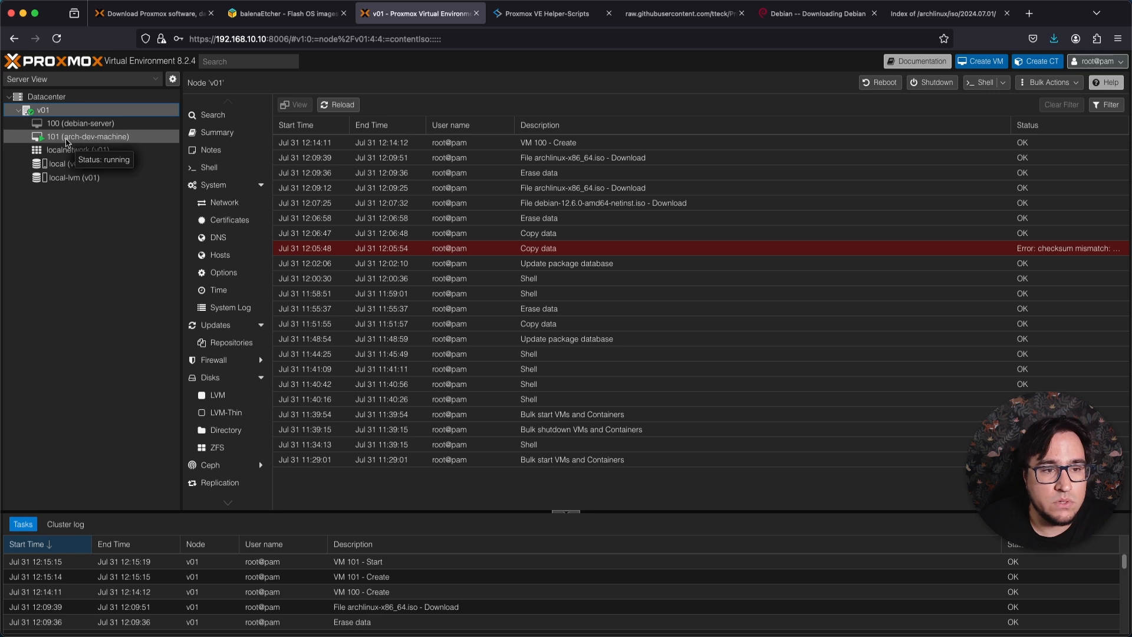
View the arch-dev-machine's summary and console, and the debian-server's console and summary.
{"action": "left_click", "coordinate": [67, 142]}
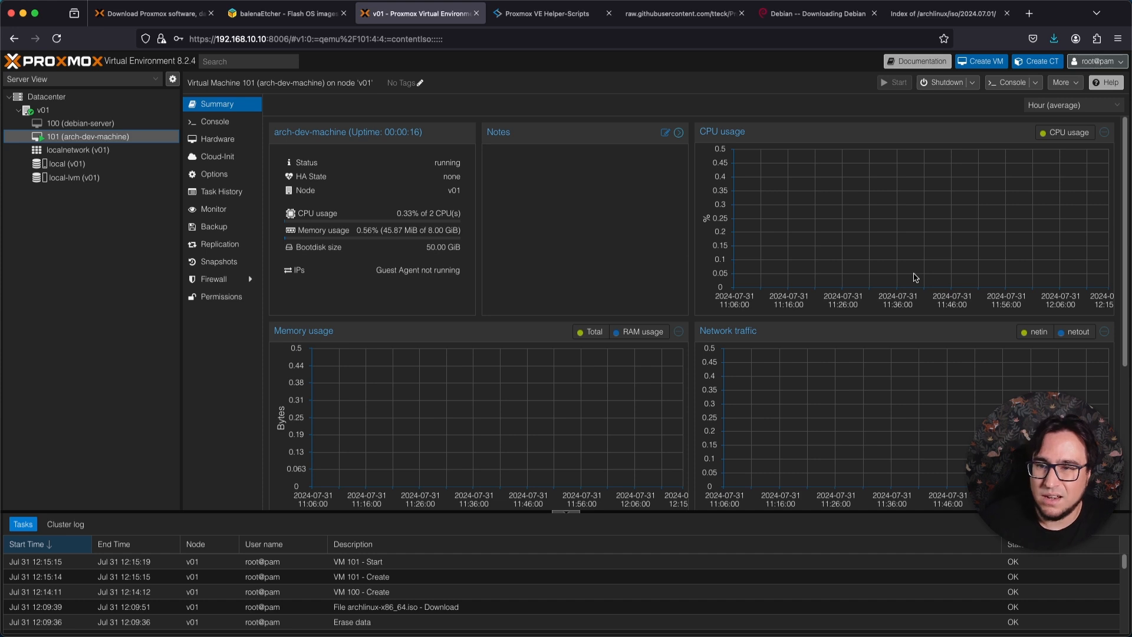
{"action": "left_click", "coordinate": [238, 125]}
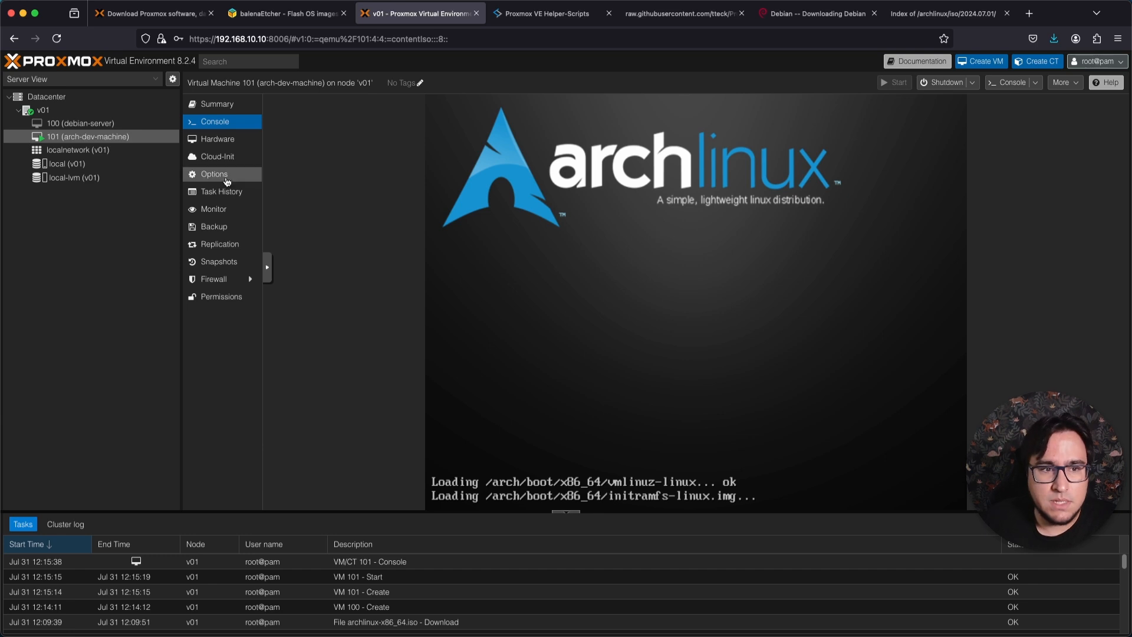
{"action": "left_click", "coordinate": [119, 126]}
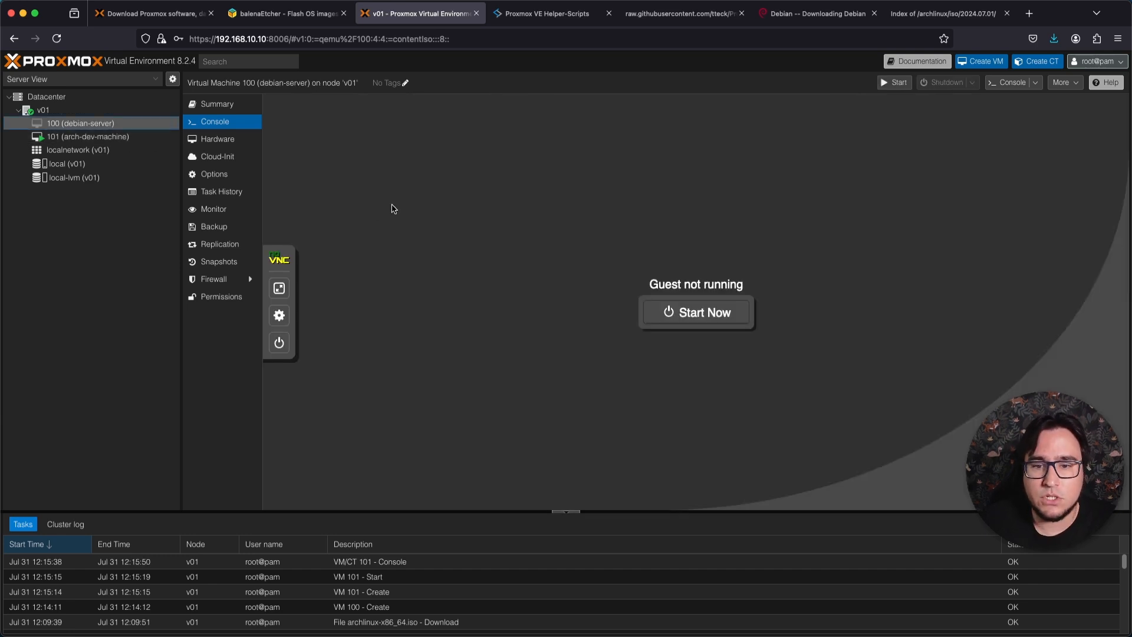
{"action": "left_click", "coordinate": [232, 110]}
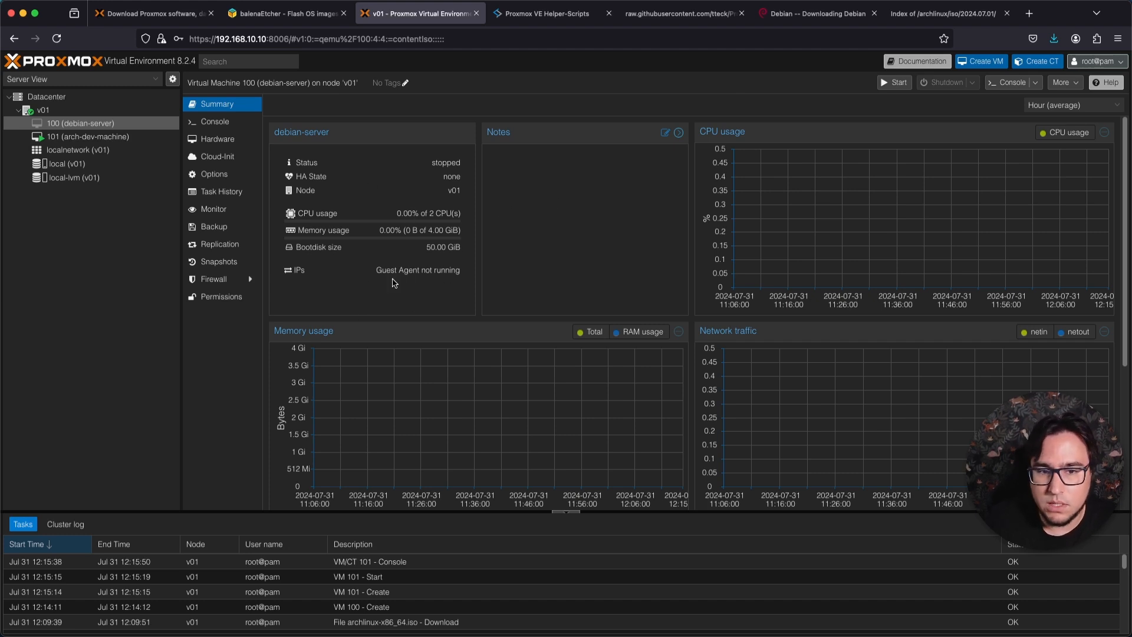
Set the display memory of the debian-server virtual machine to 256 MiB, keeping the default graphic card.
{"action": "left_click", "coordinate": [217, 138]}
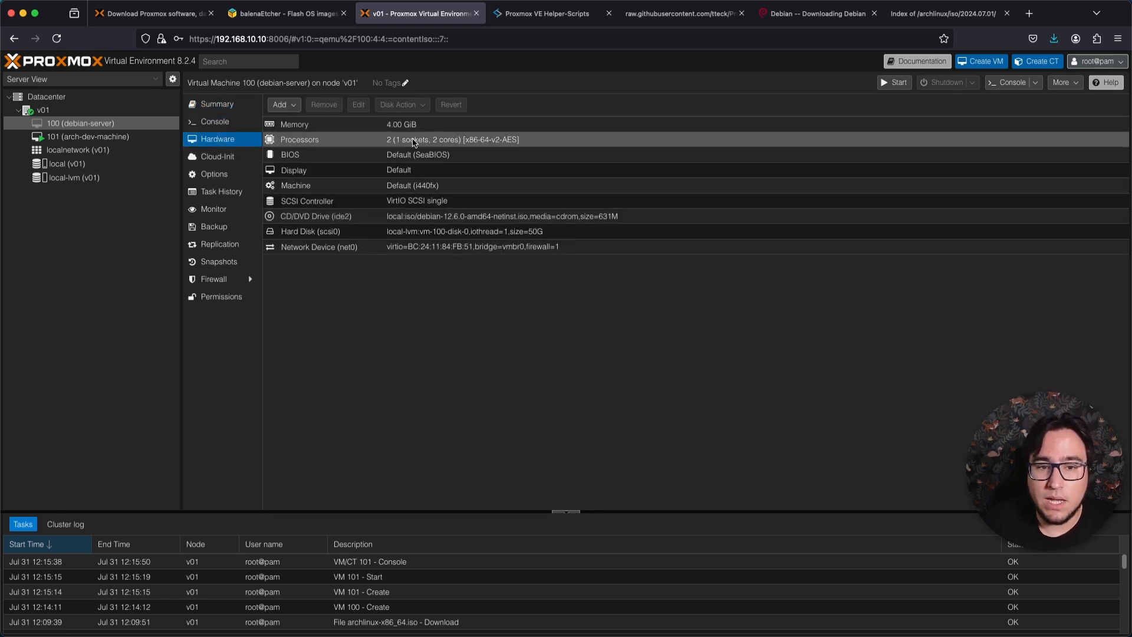
{"action": "double_click", "coordinate": [439, 171]}
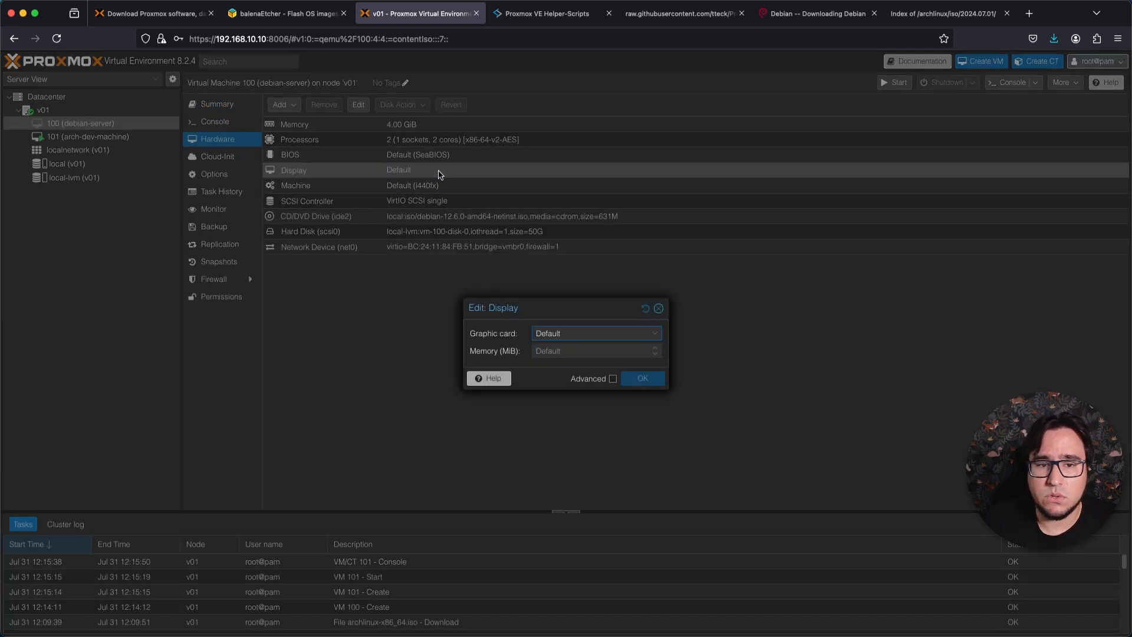
{"action": "left_click", "coordinate": [659, 308]}
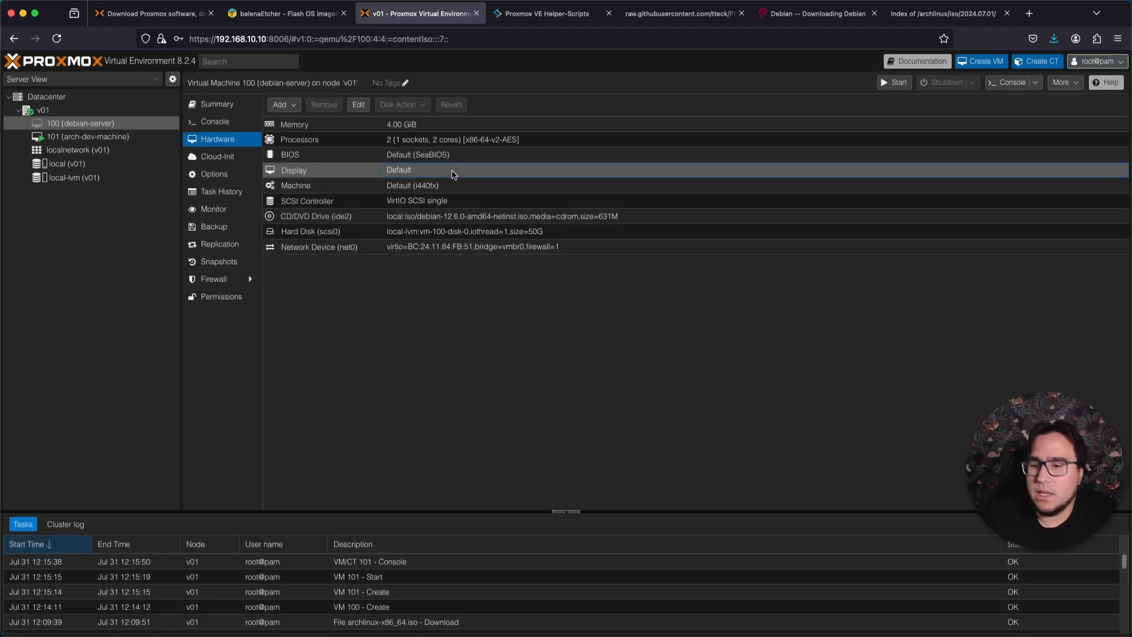
{"action": "double_click", "coordinate": [453, 172]}
{"action": "left_click", "coordinate": [551, 349]}
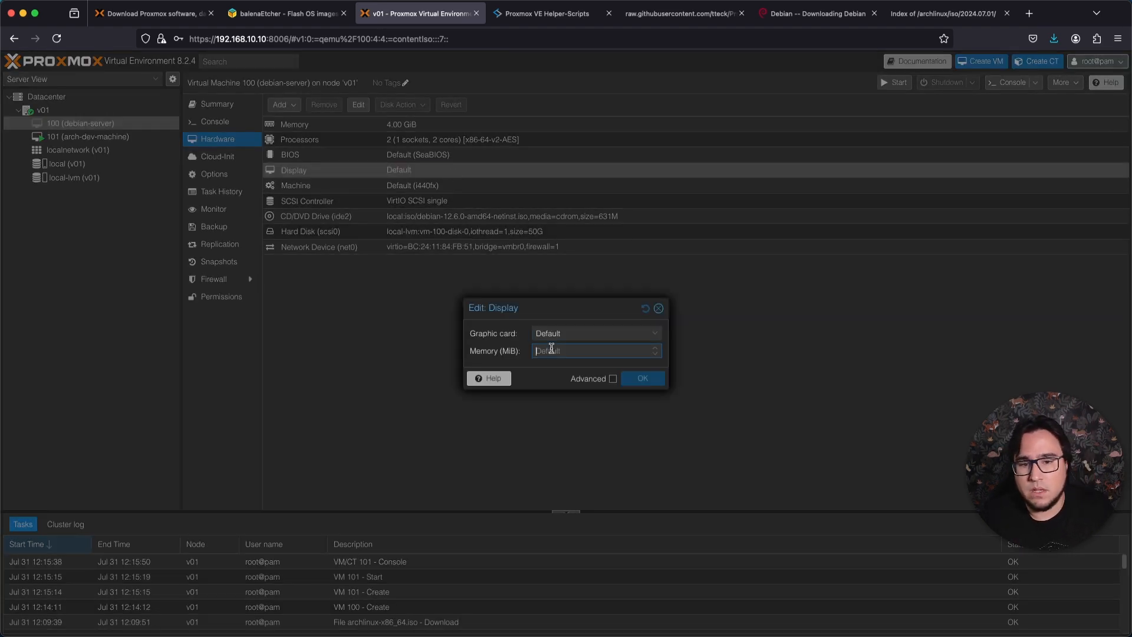
{"action": "type", "text": "257"}
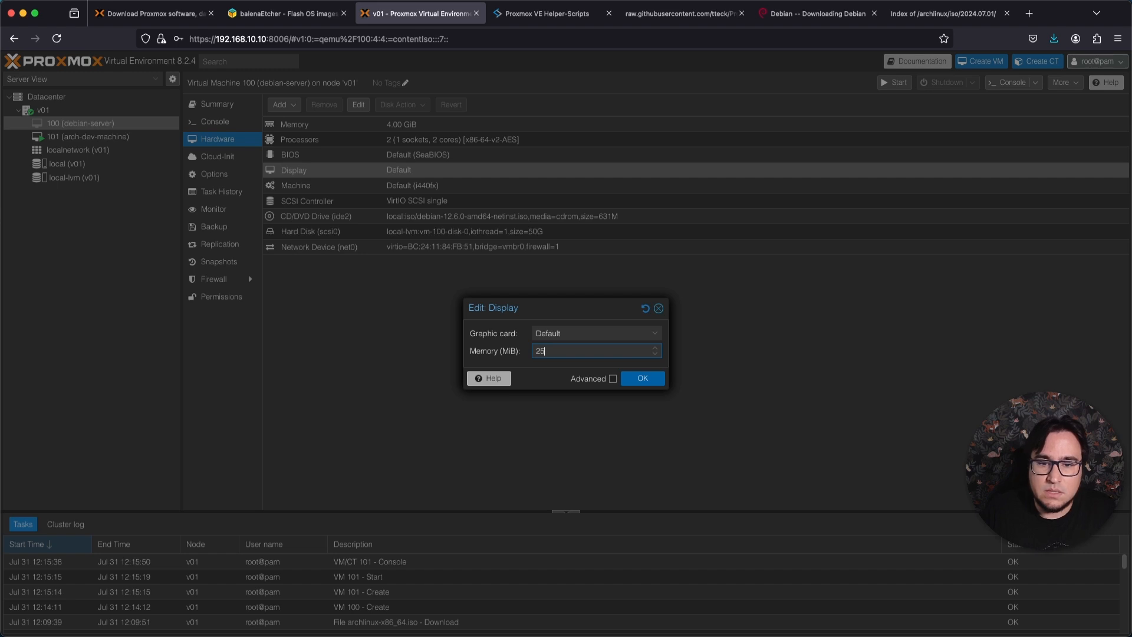
{"action": "left_click", "coordinate": [643, 377]}
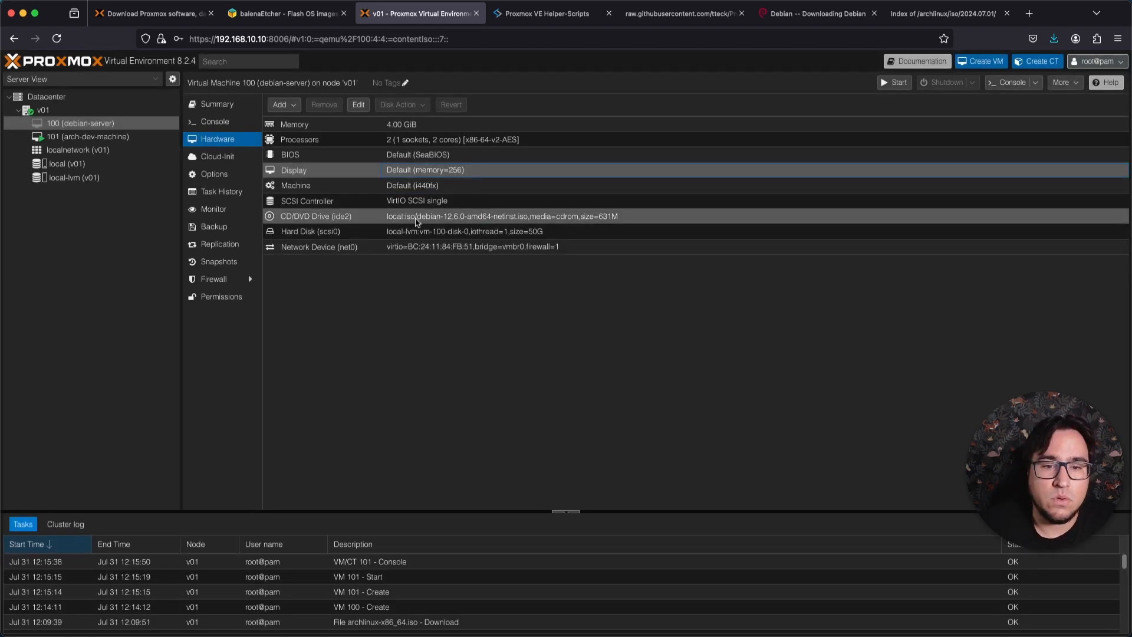
Check the debian-server's CD/DVD drive settings and enlarge its scsi0 hard disk by 5 GiB.
{"action": "double_click", "coordinate": [434, 224]}
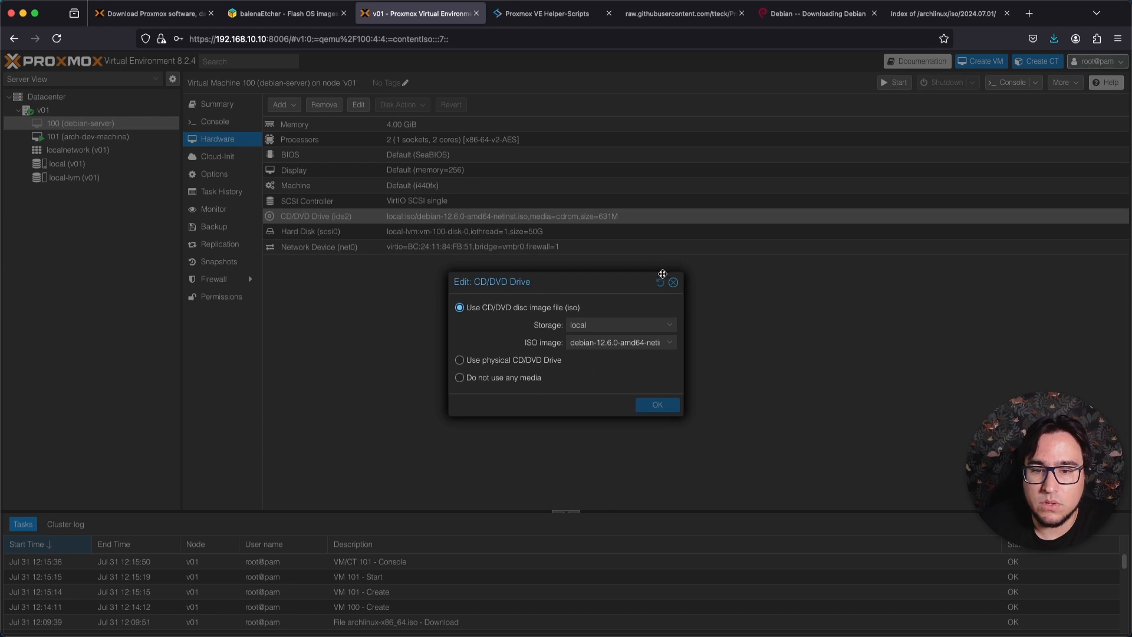
{"action": "left_click", "coordinate": [669, 283]}
{"action": "left_click", "coordinate": [415, 233]}
{"action": "left_click", "coordinate": [401, 104]}
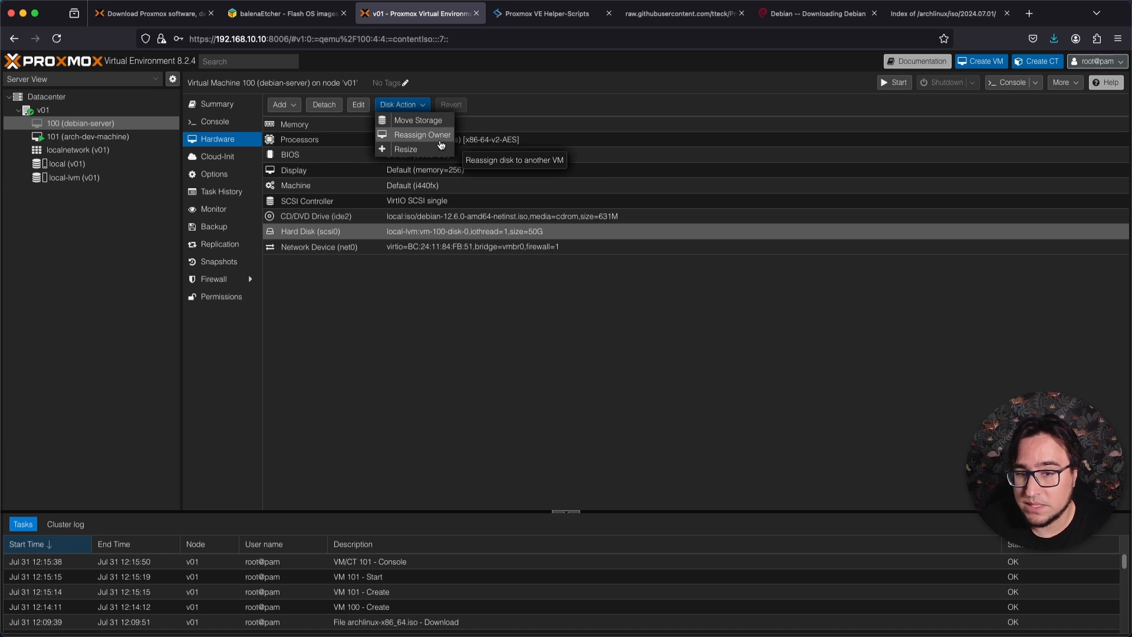
{"action": "left_click", "coordinate": [429, 155]}
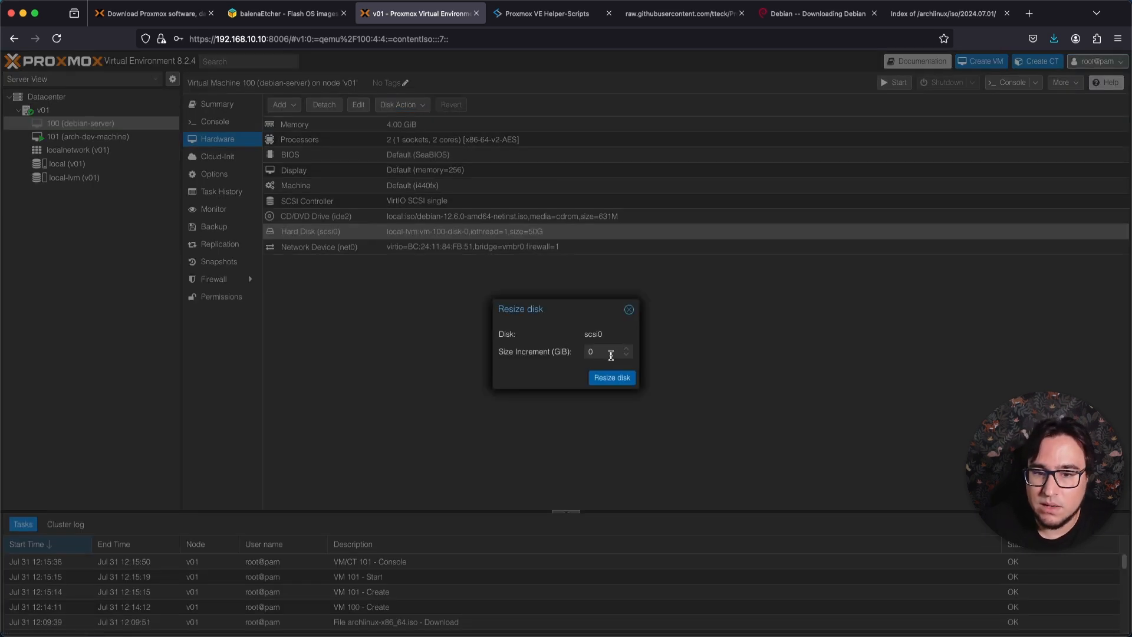
{"action": "left_click_drag", "start_coordinate": [610, 349], "coordinate": [570, 350]}
{"action": "type", "text": "5"}
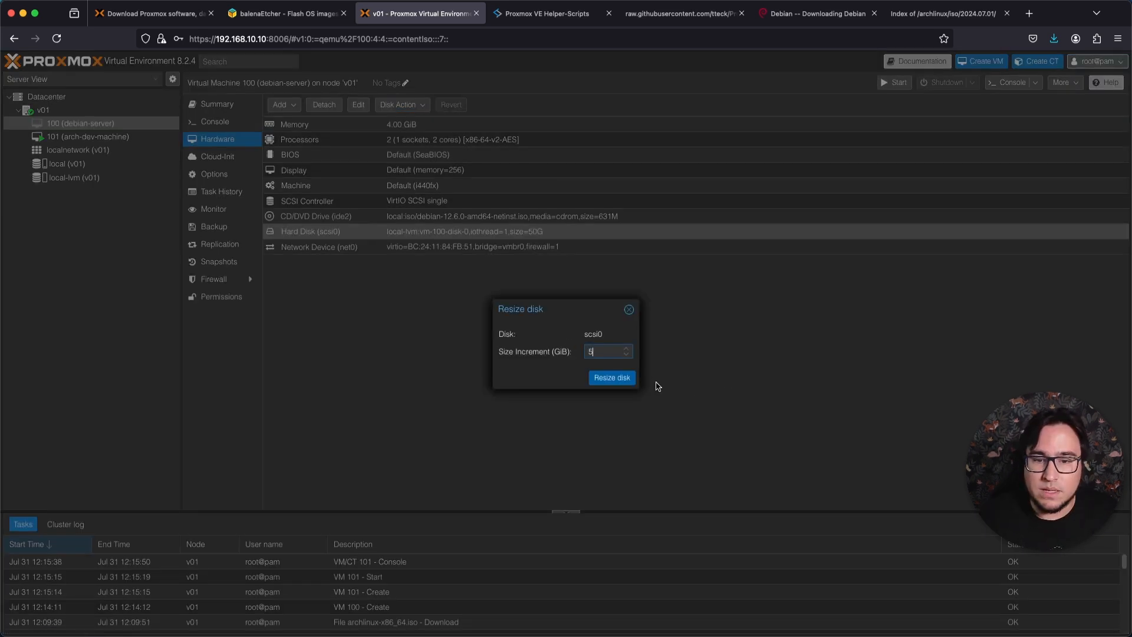
{"action": "left_click", "coordinate": [626, 380]}
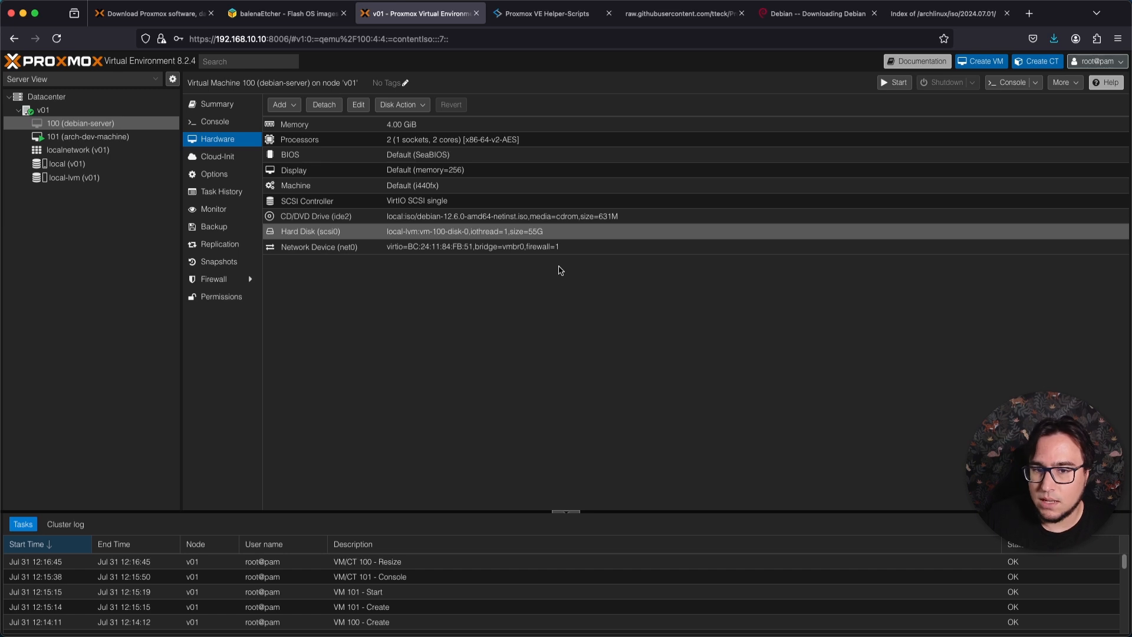
{"action": "left_click", "coordinate": [467, 247]}
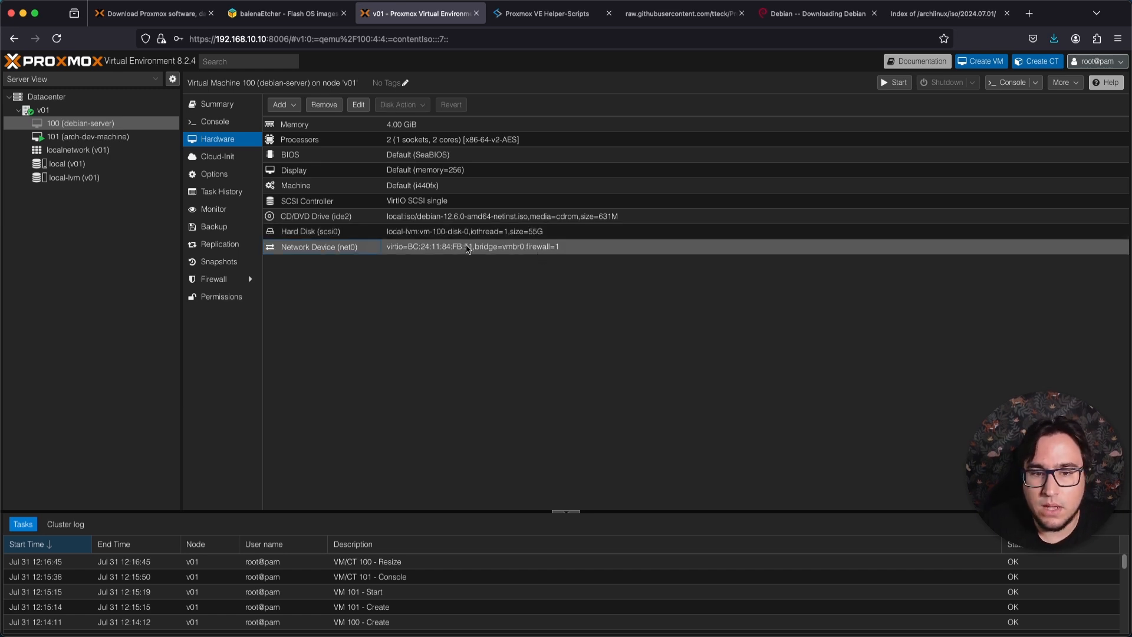
View the debian-server's Cloud-Init settings and enable Start at boot in its options.
{"action": "left_click", "coordinate": [217, 156]}
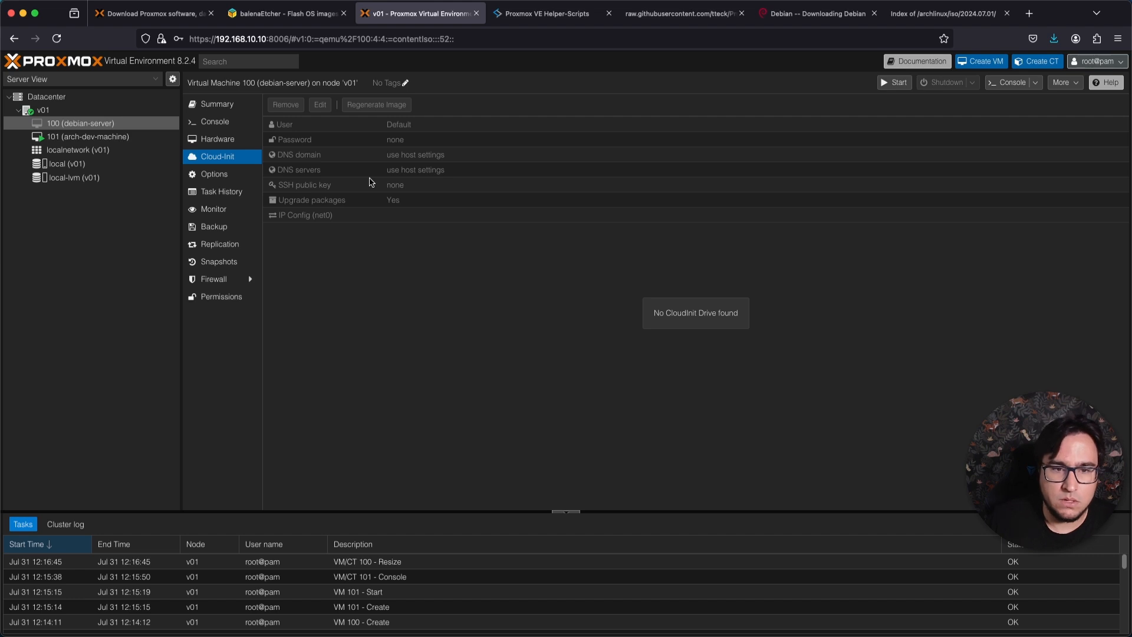
{"action": "left_click", "coordinate": [228, 171]}
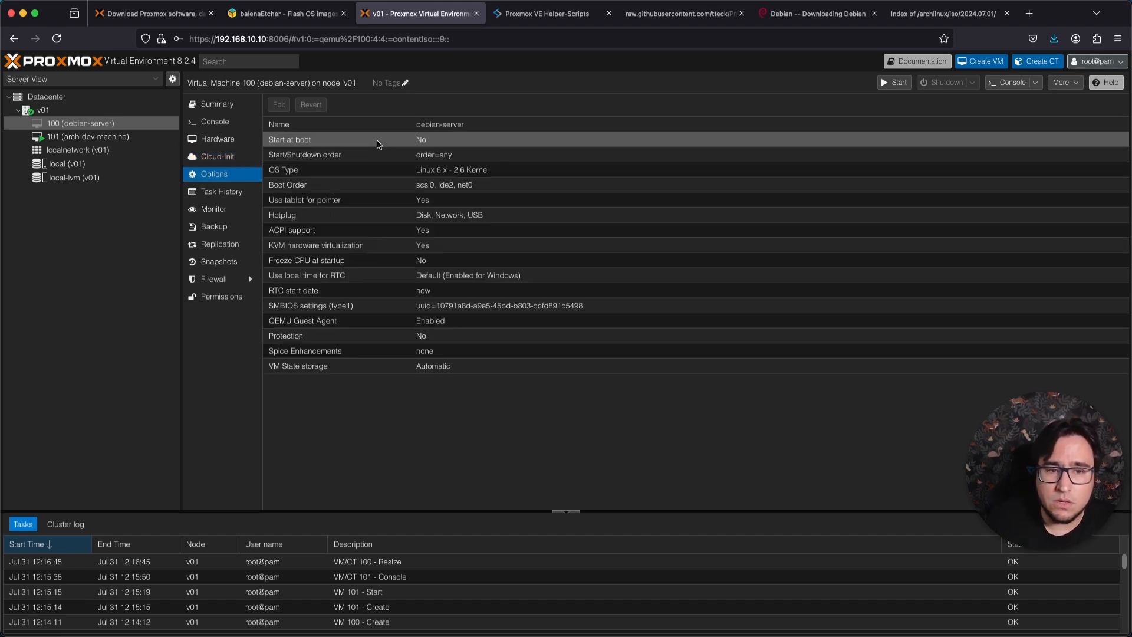
{"action": "double_click", "coordinate": [433, 141]}
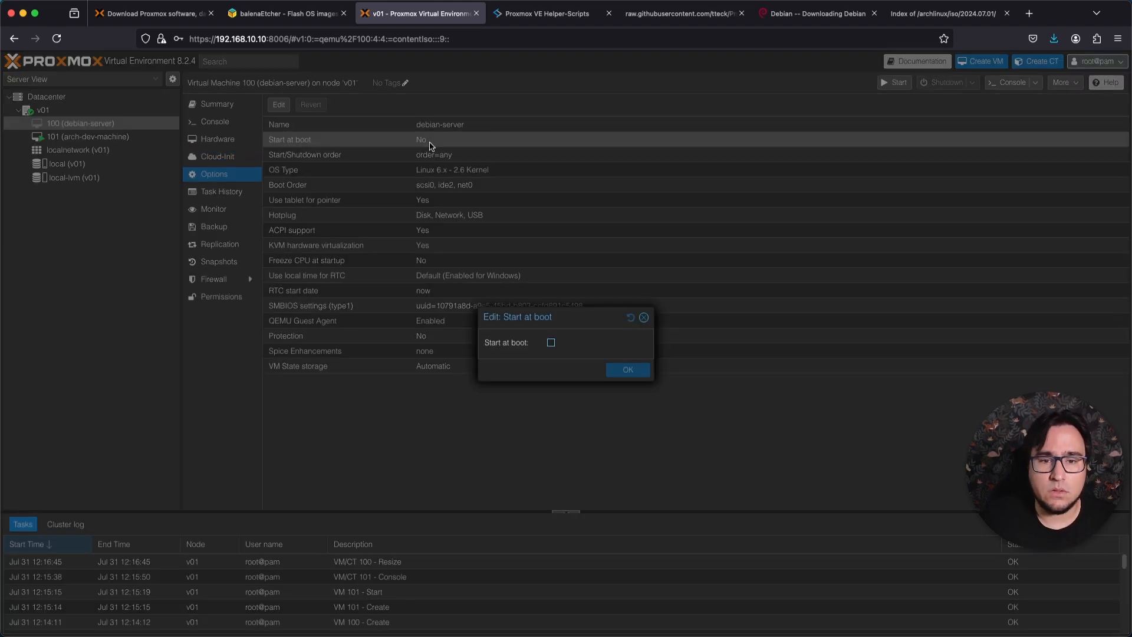
{"action": "left_click", "coordinate": [551, 343]}
{"action": "left_click", "coordinate": [628, 369]}
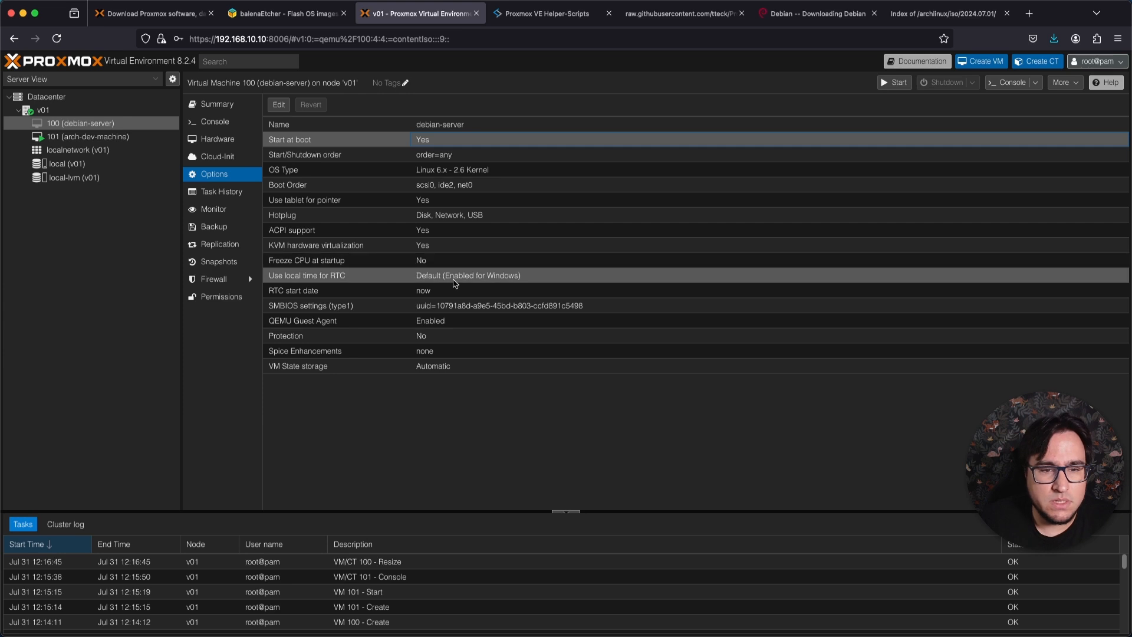
Open the debian-server's console in a separate window, start the virtual machine from it and close that window.
{"action": "left_click", "coordinate": [236, 295]}
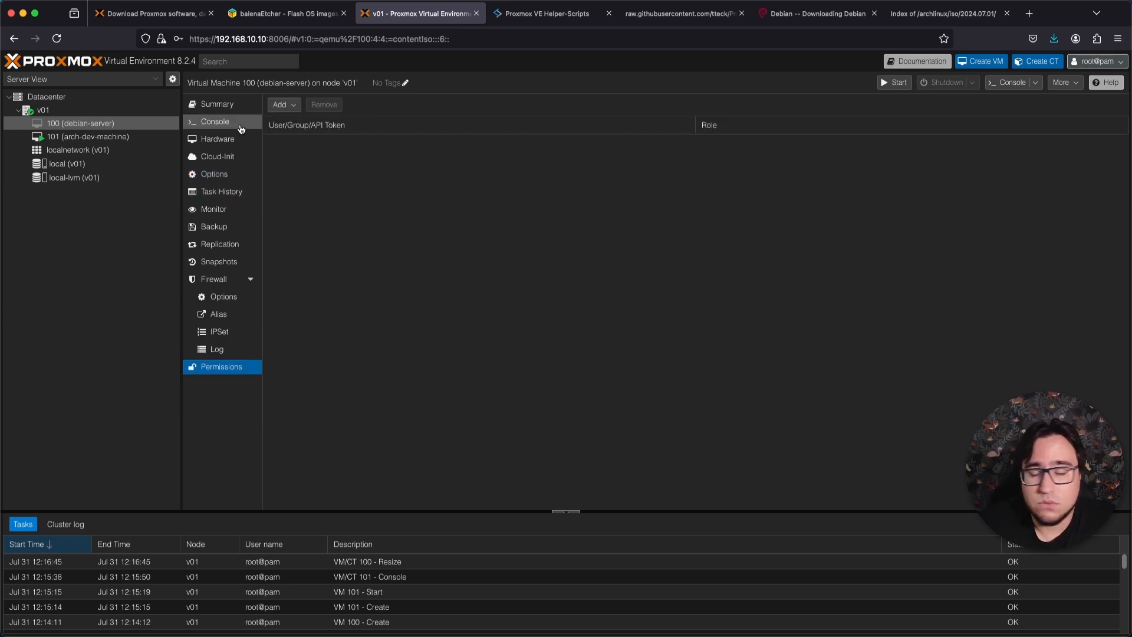
{"action": "left_click", "coordinate": [241, 129]}
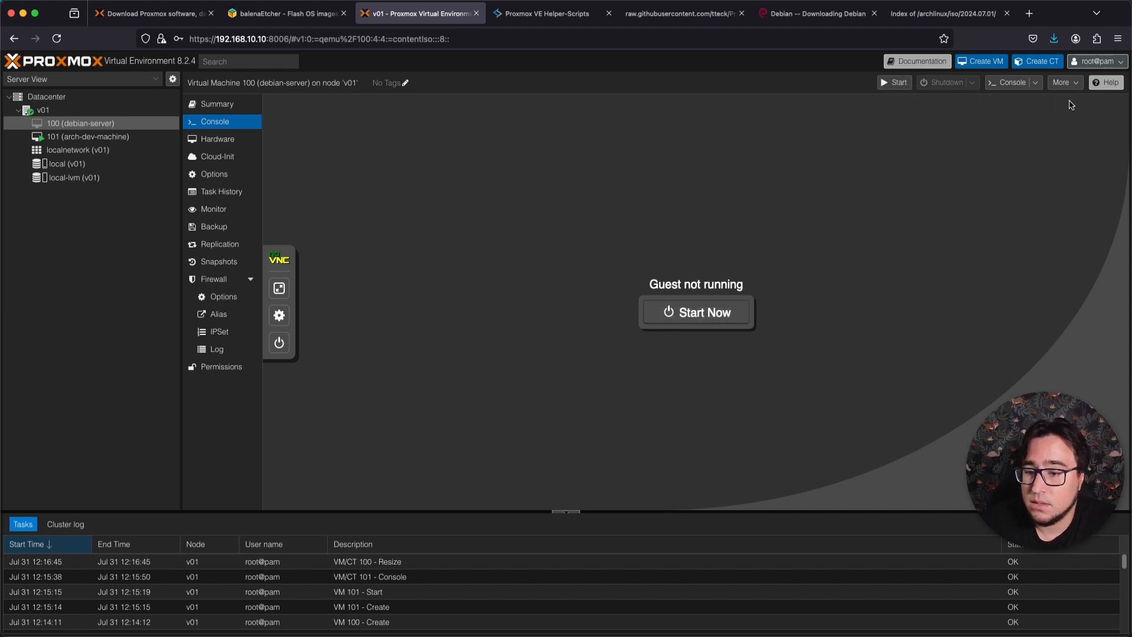
{"action": "left_click", "coordinate": [1013, 83]}
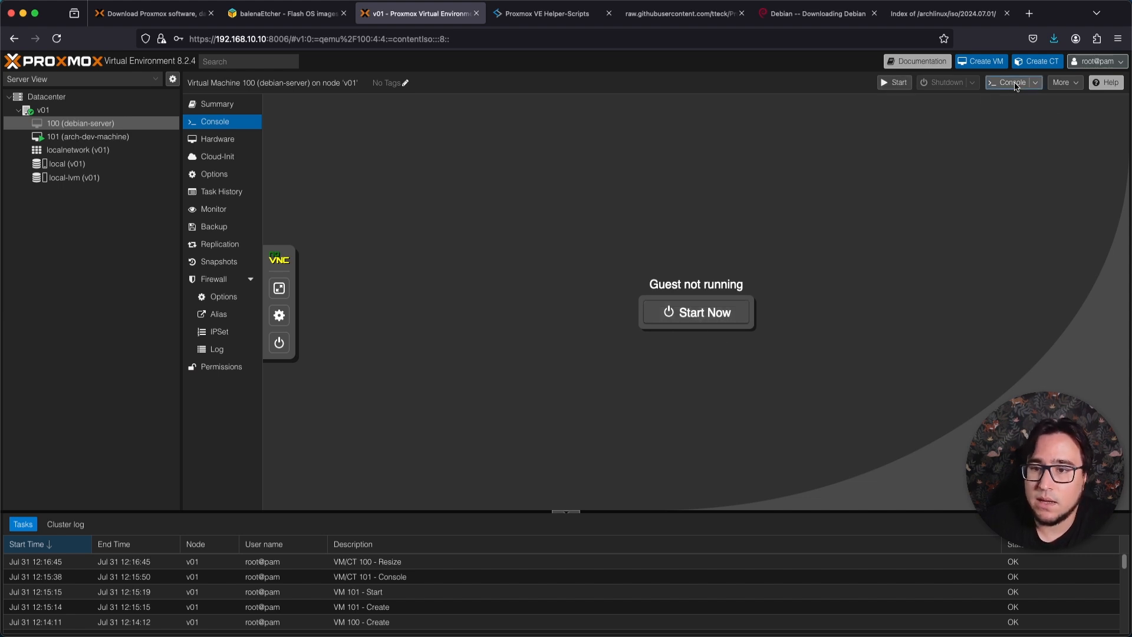
{"action": "left_click_drag", "start_coordinate": [292, 28], "coordinate": [763, 102]}
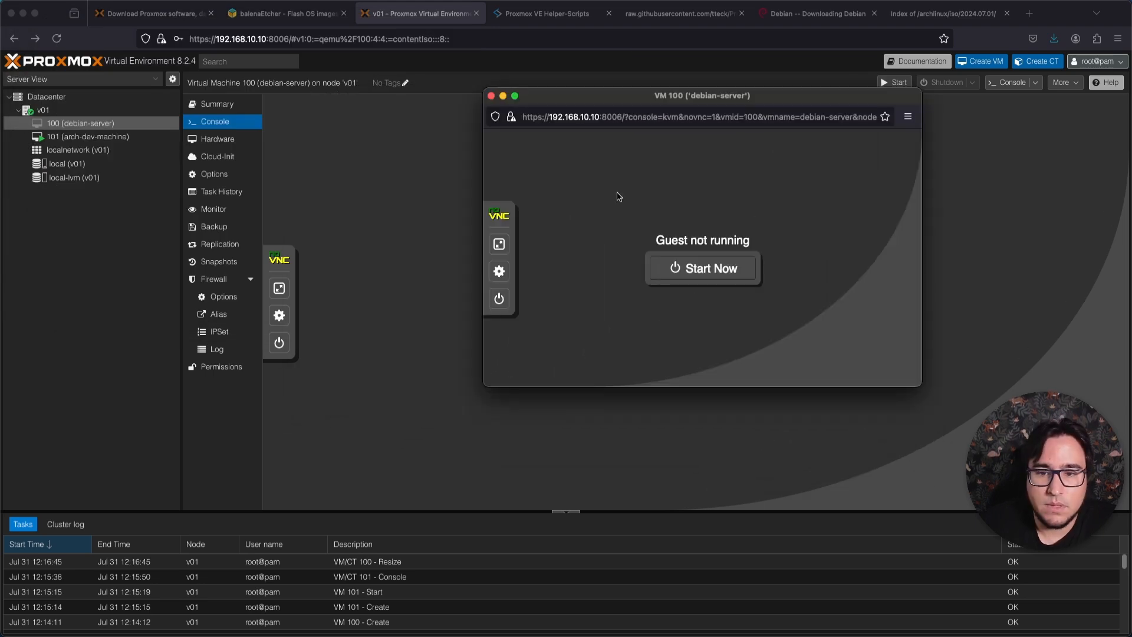
{"action": "left_click_drag", "start_coordinate": [504, 103], "coordinate": [648, 175]}
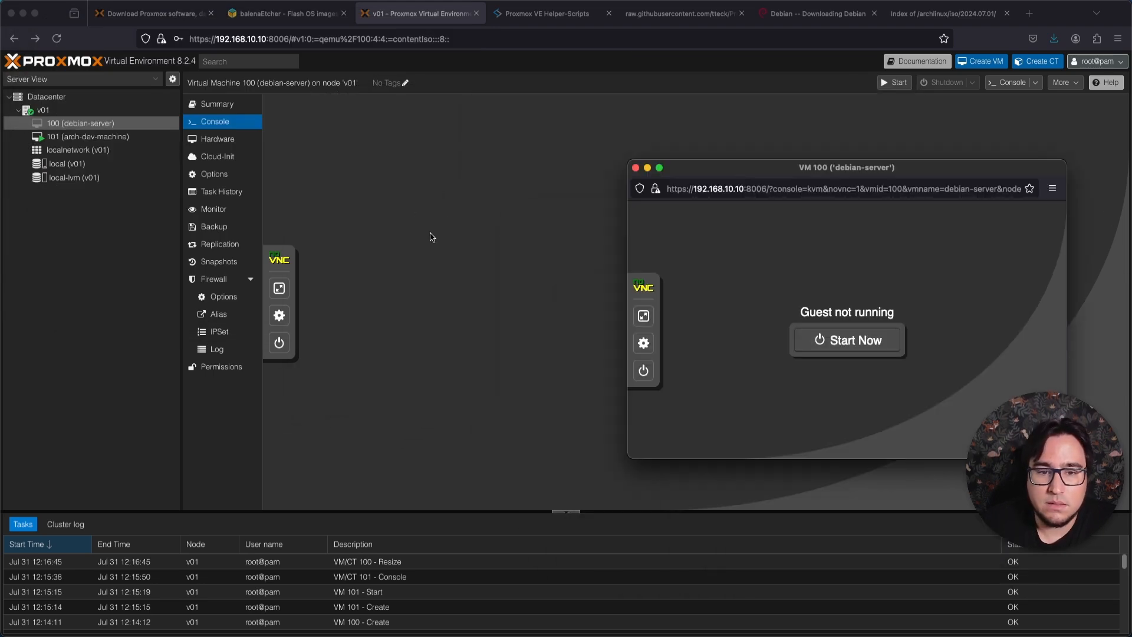
{"action": "left_click_drag", "start_coordinate": [855, 171], "coordinate": [328, 100]}
{"action": "left_click", "coordinate": [344, 272]}
{"action": "left_click_drag", "start_coordinate": [411, 99], "coordinate": [967, 102]}
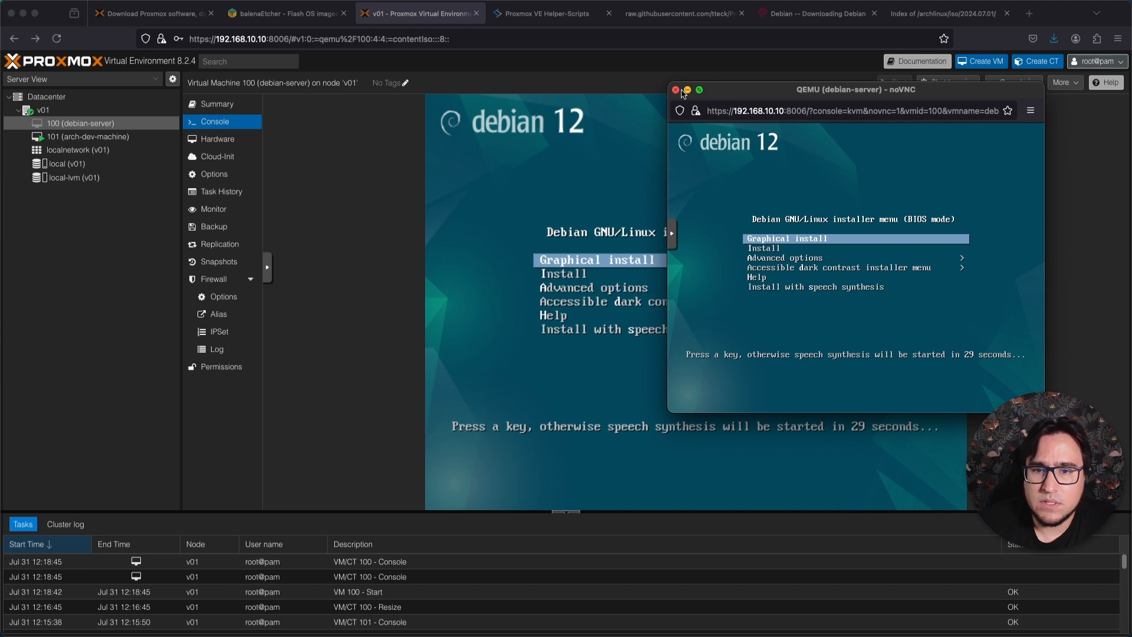
{"action": "left_click", "coordinate": [676, 92]}
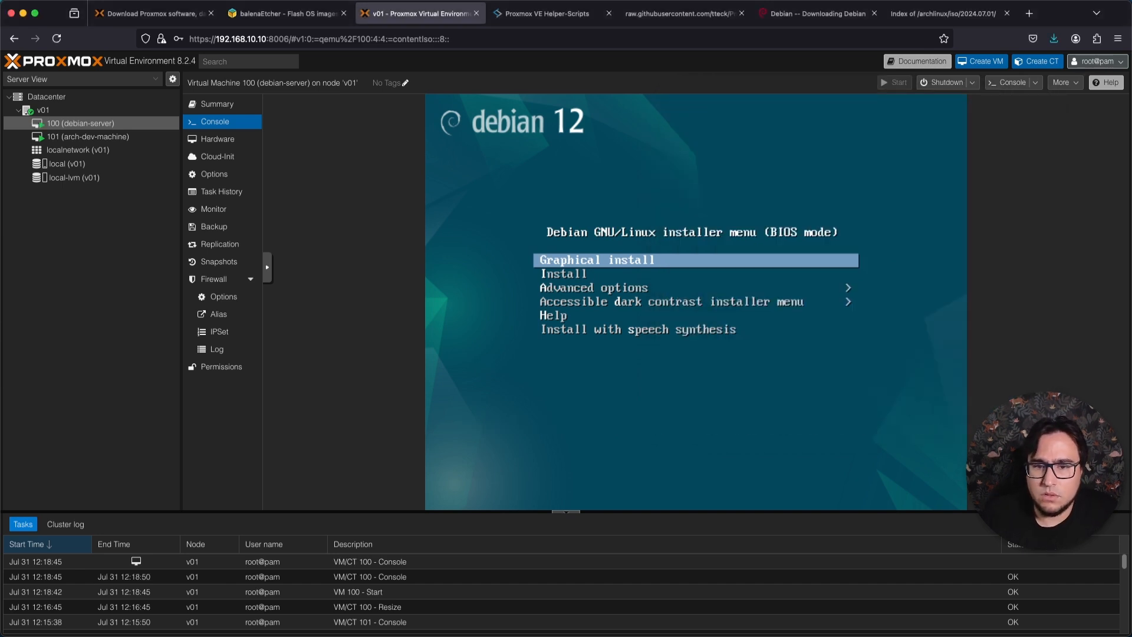
Install Debian 12 on the debian-server using Graphical install and continue to the reboot once installation is complete.
{"action": "key", "text": "Return"}
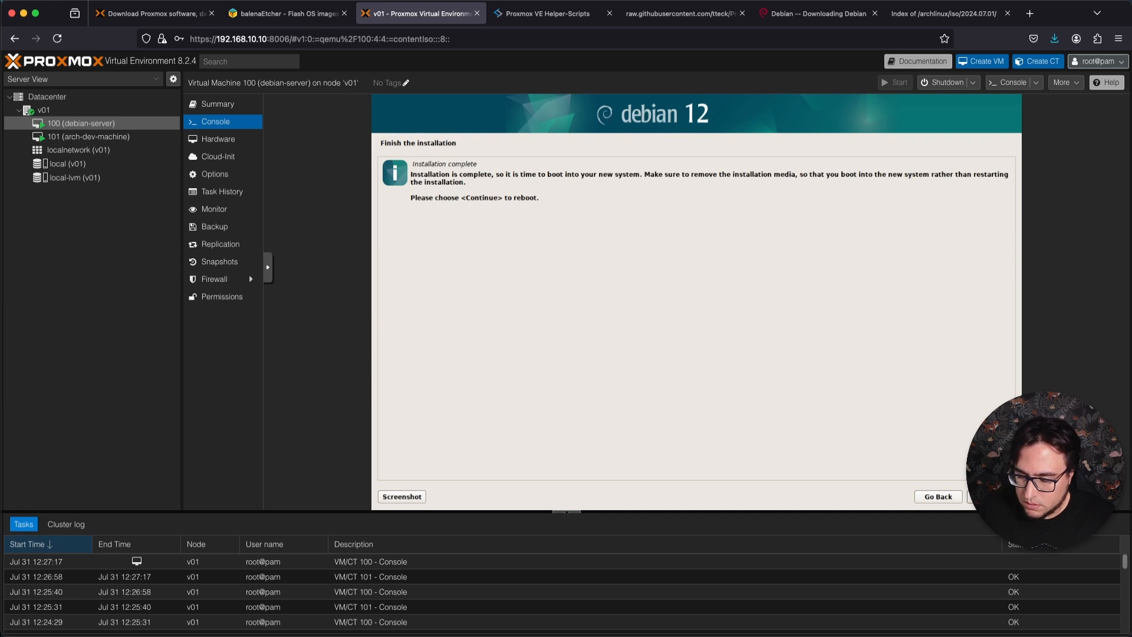
{"action": "key", "text": "Return"}
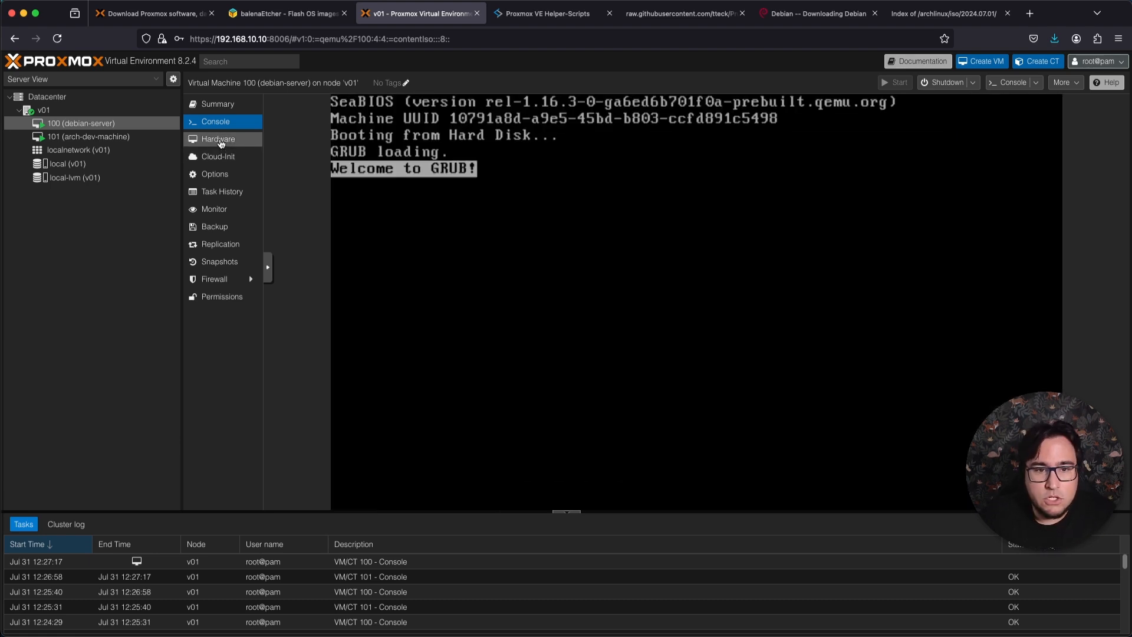
Remove the Debian ISO from the debian-server's CD/DVD drive (ide2) by setting it to use no media.
{"action": "left_click", "coordinate": [212, 142]}
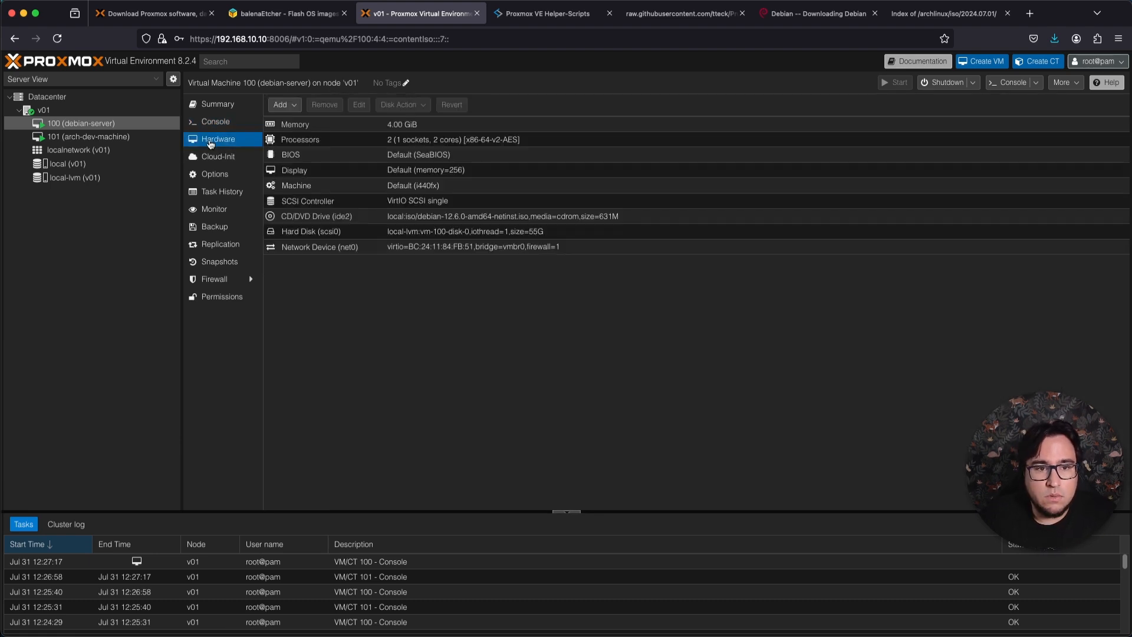
{"action": "left_click", "coordinate": [416, 219]}
{"action": "double_click", "coordinate": [453, 224]}
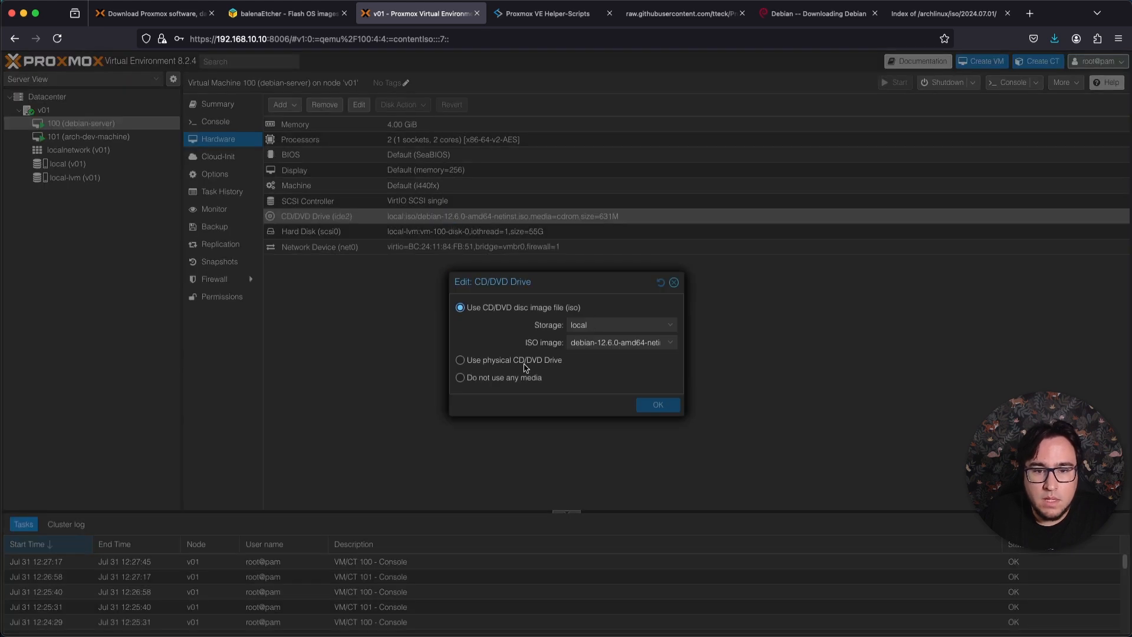
{"action": "left_click", "coordinate": [515, 379]}
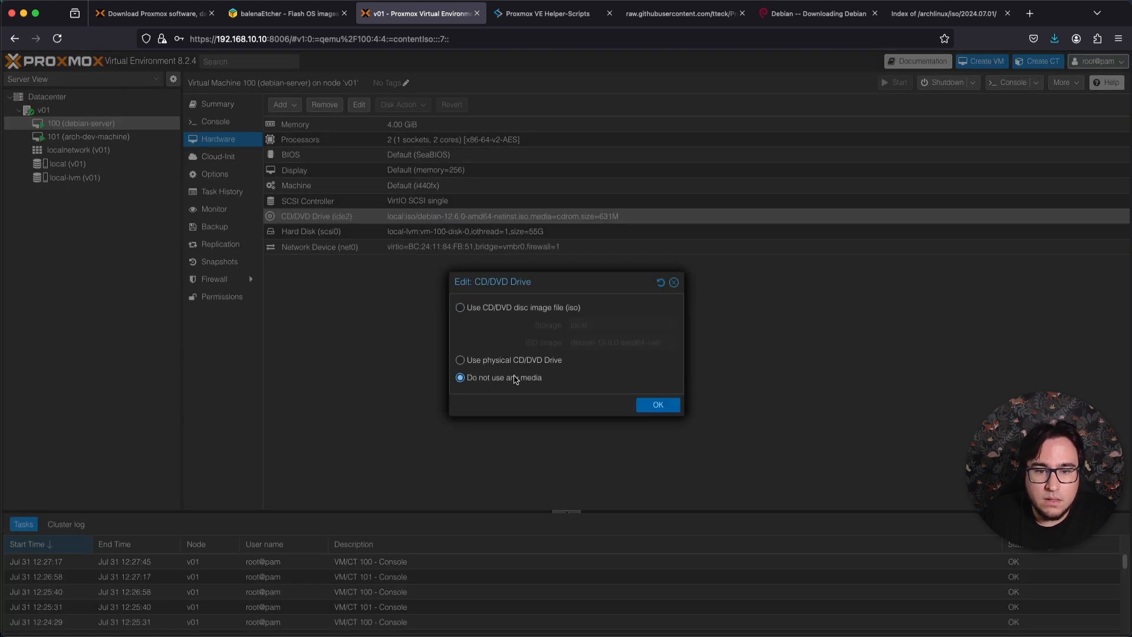
{"action": "left_click", "coordinate": [656, 407]}
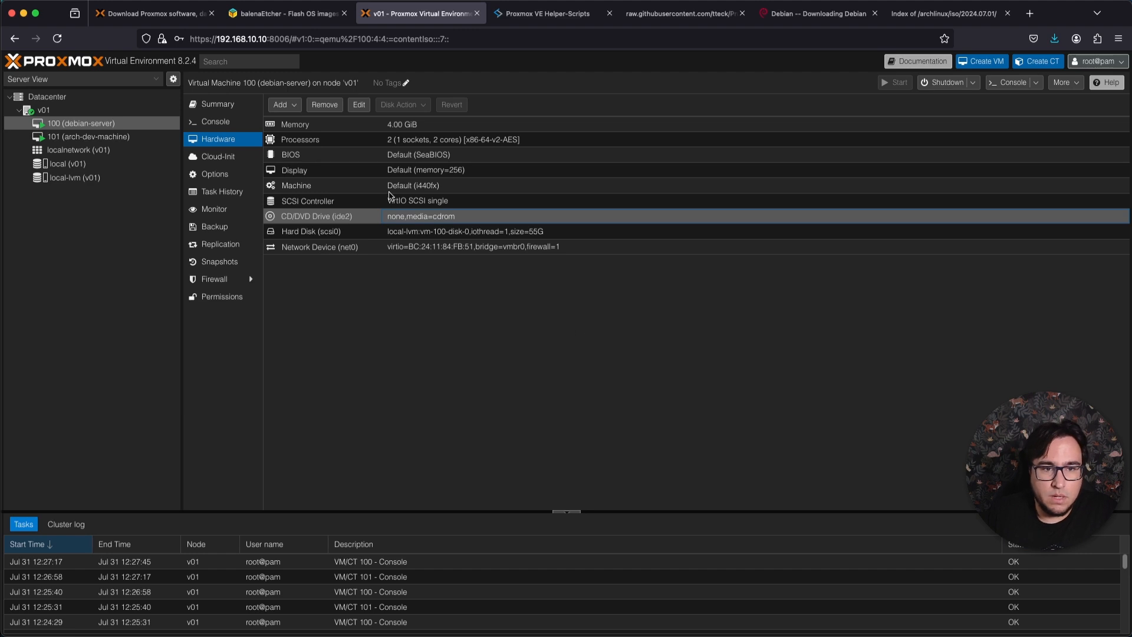
Log in to the debian-server's console with the account's username and password.
{"action": "left_click", "coordinate": [228, 123]}
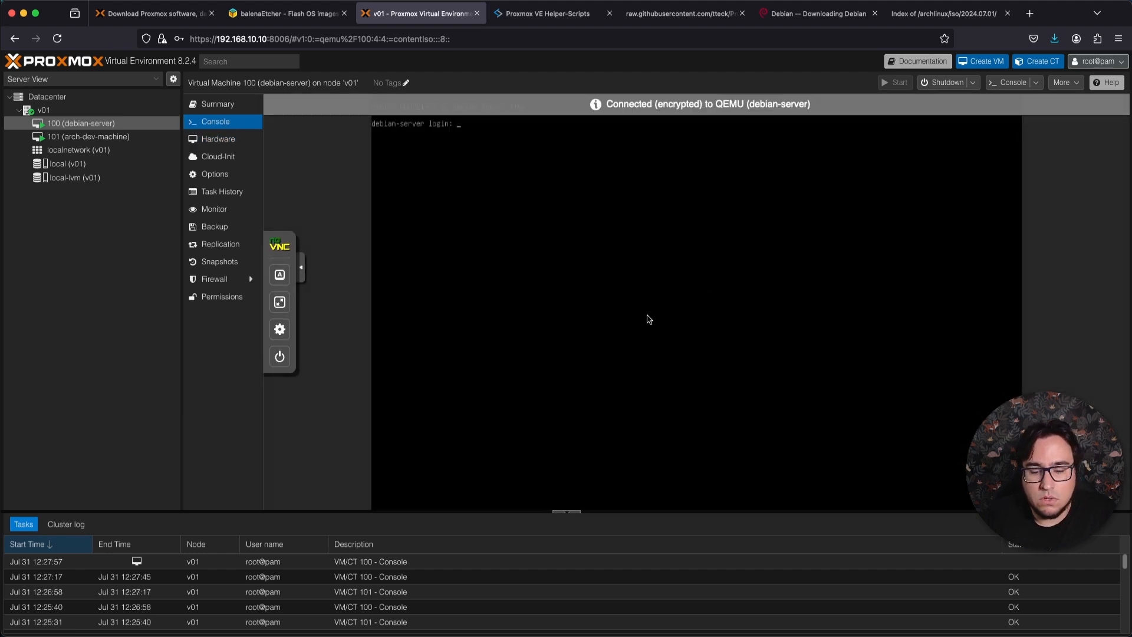
{"action": "type", "text": "caiodelgado"}
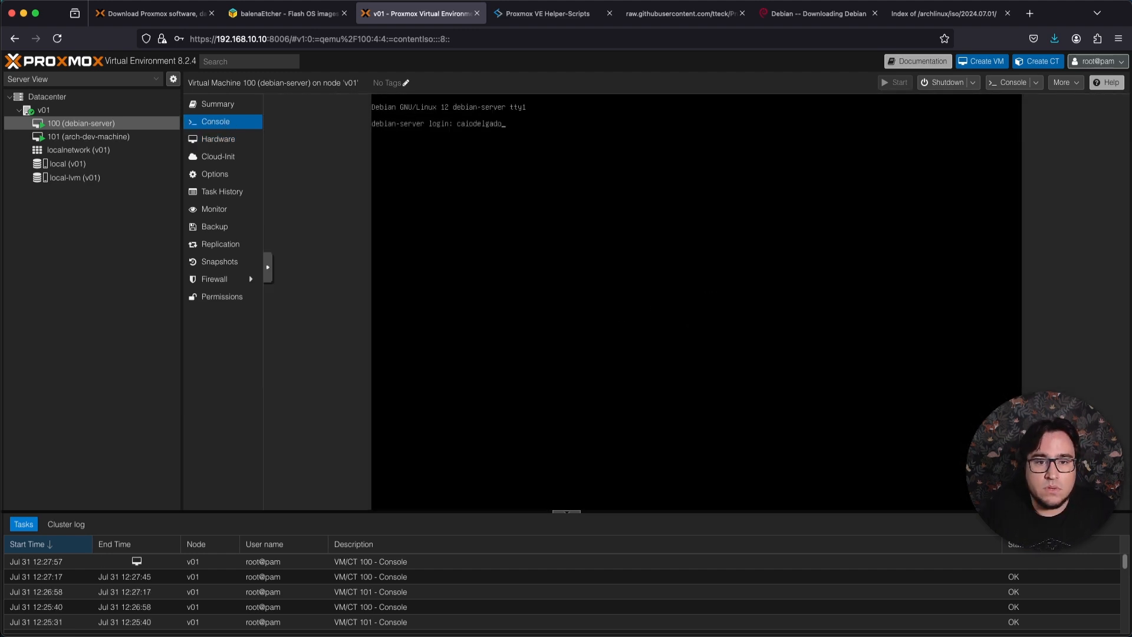
{"action": "key", "text": "Return"}
{"action": "key", "text": "Return"}
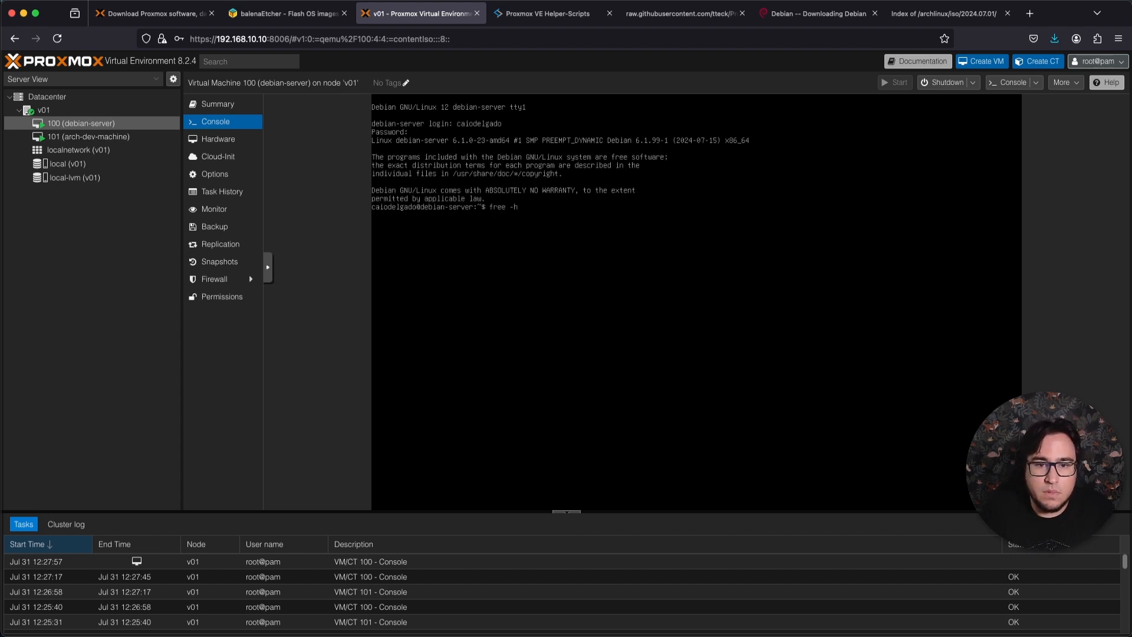
Check the debian-server's memory with free -h and its CPU with lscpu, and view the virtual machine's summary.
{"action": "key", "text": "Return"}
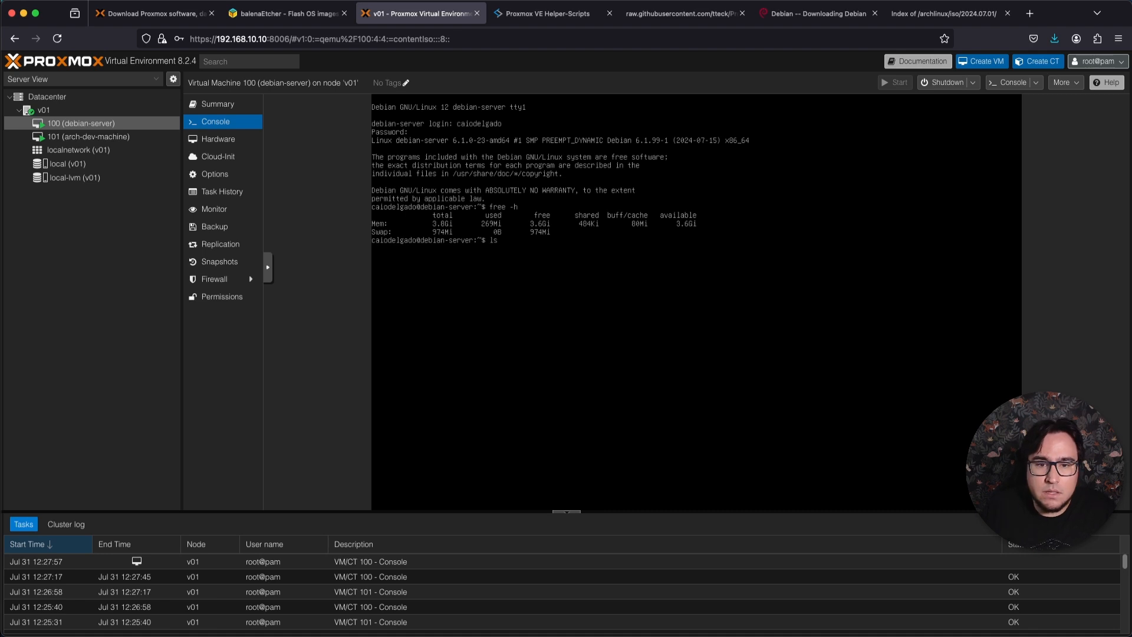
{"action": "key", "text": "Return"}
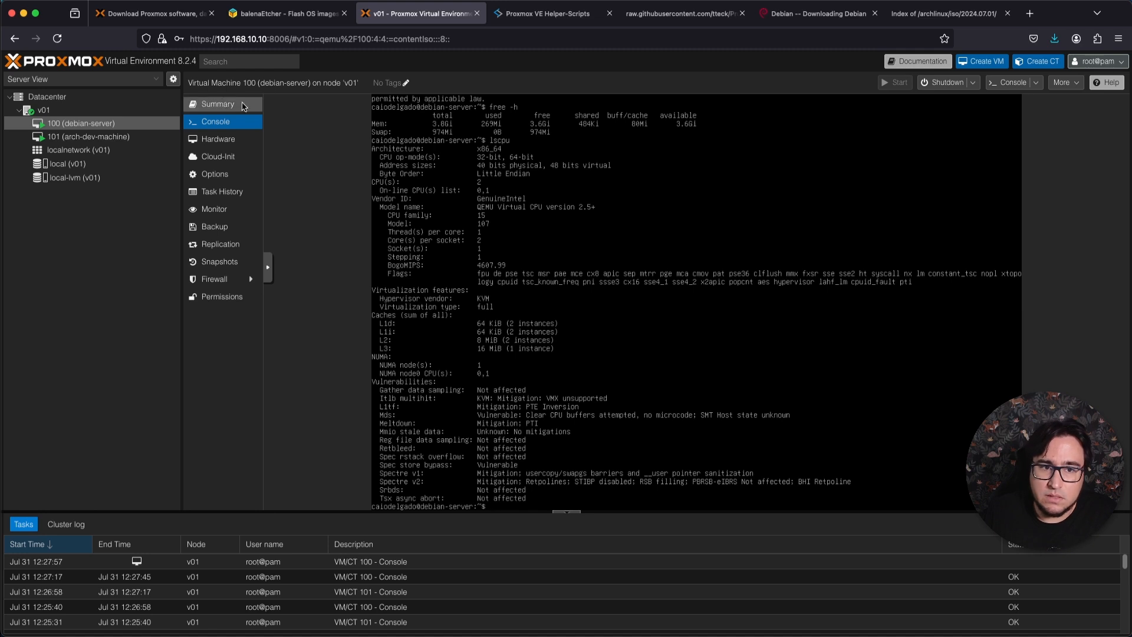
{"action": "left_click", "coordinate": [223, 104]}
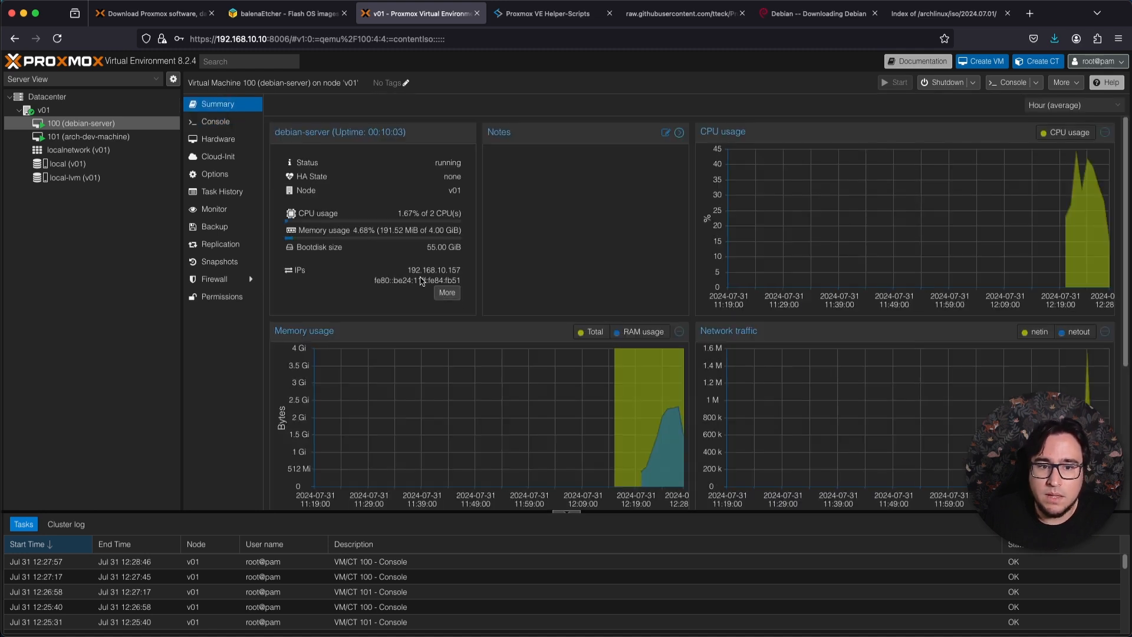
Examine the debian-server's IPv4 and IPv6 addresses and its memory and network graphs in the summary.
{"action": "left_click_drag", "start_coordinate": [411, 270], "coordinate": [436, 274]}
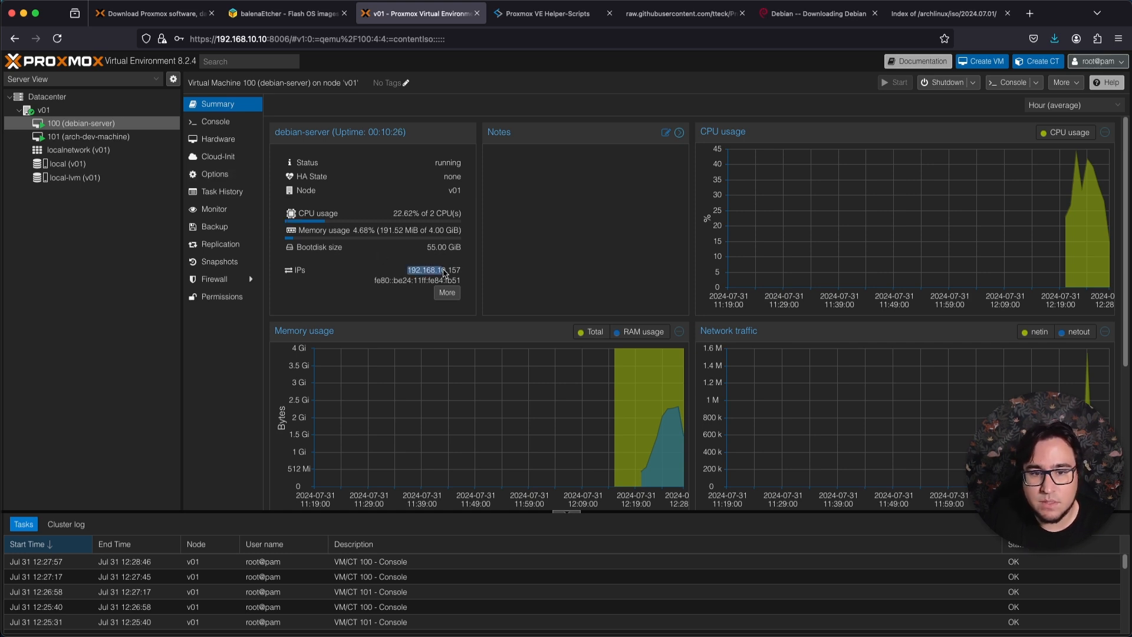
{"action": "double_click", "coordinate": [402, 281]}
{"action": "left_click", "coordinate": [407, 282]}
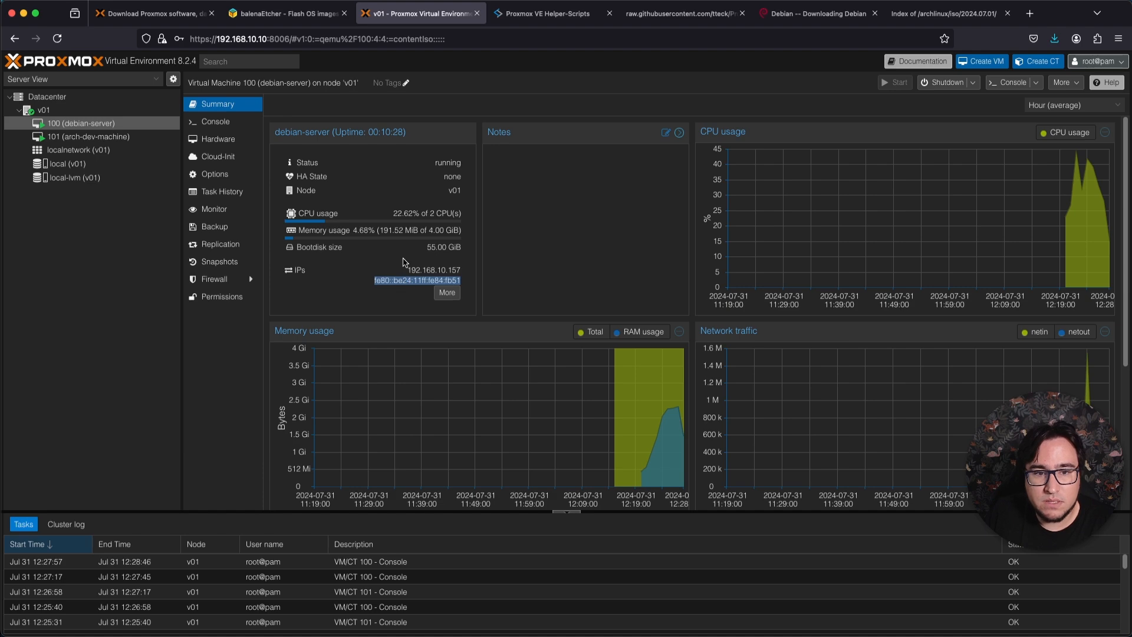
{"action": "scroll", "coordinate": [949, 373], "scroll_direction": "down", "scroll_amount": 5}
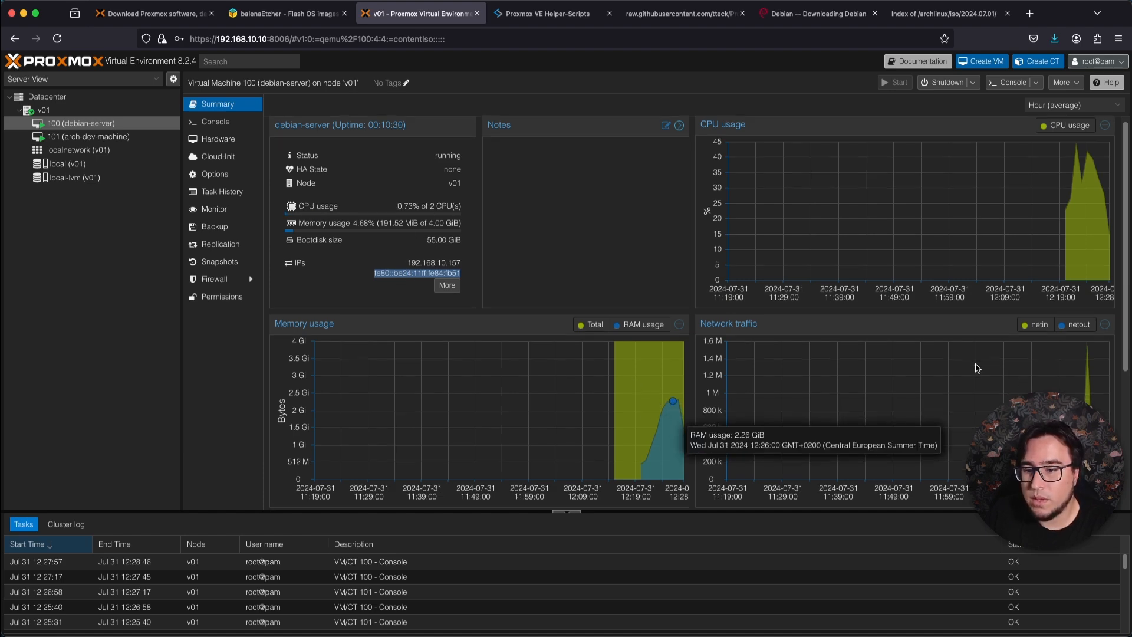
{"action": "scroll", "coordinate": [645, 423], "scroll_direction": "up", "scroll_amount": 5}
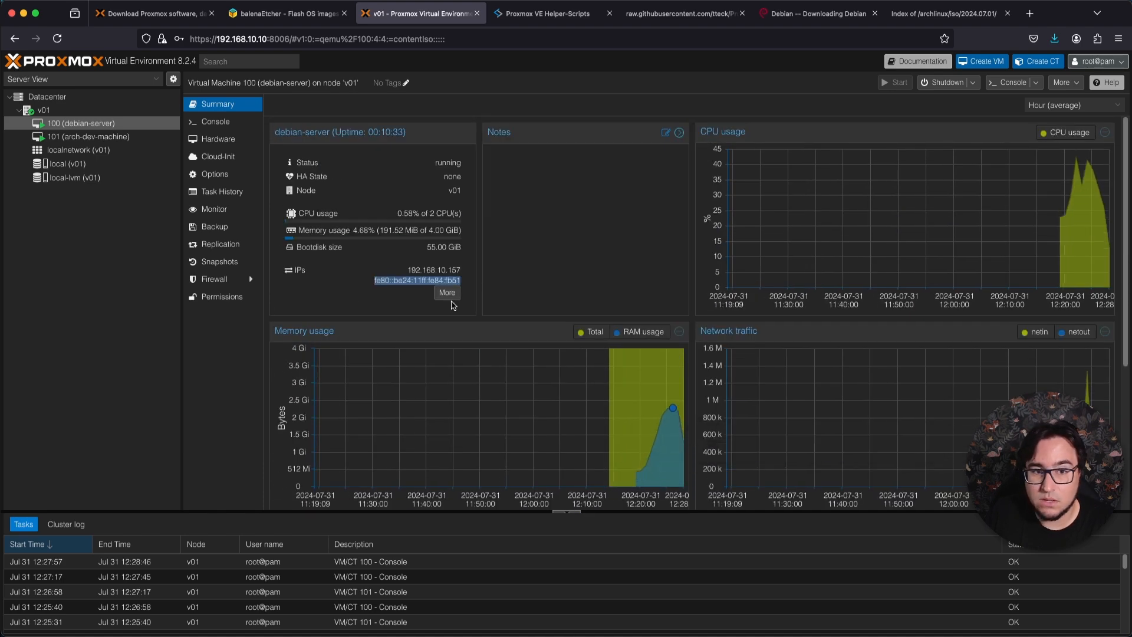
Log in to the arch-dev-machine's console with the account's username and password.
{"action": "left_click", "coordinate": [109, 137]}
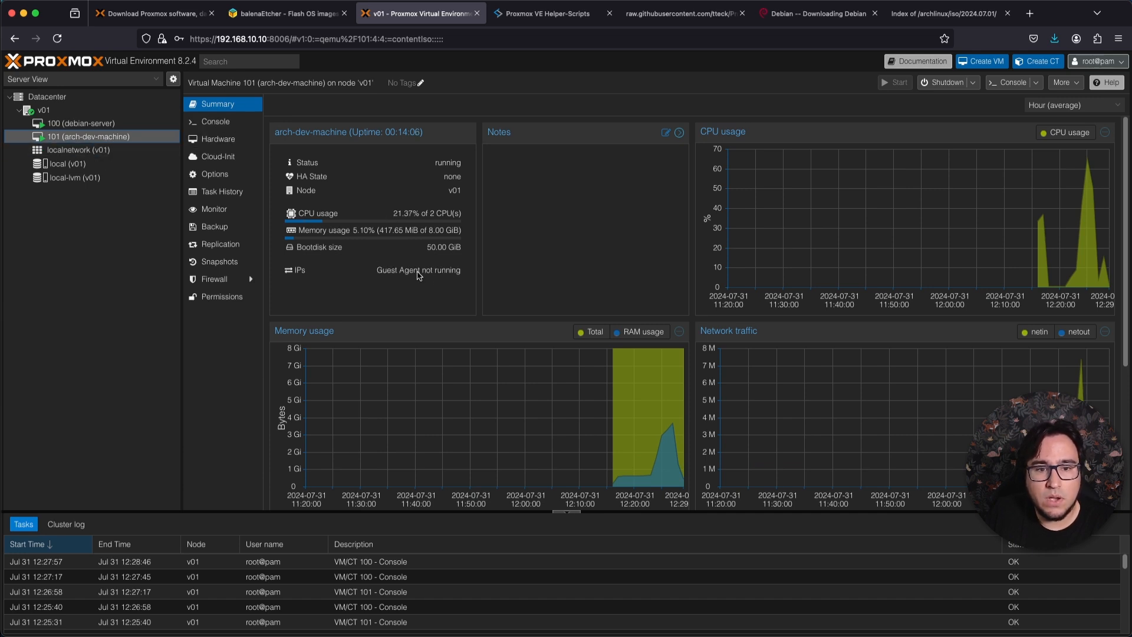
{"action": "left_click", "coordinate": [216, 122]}
{"action": "type", "text": "caiodelgado"}
{"action": "key", "text": "Return"}
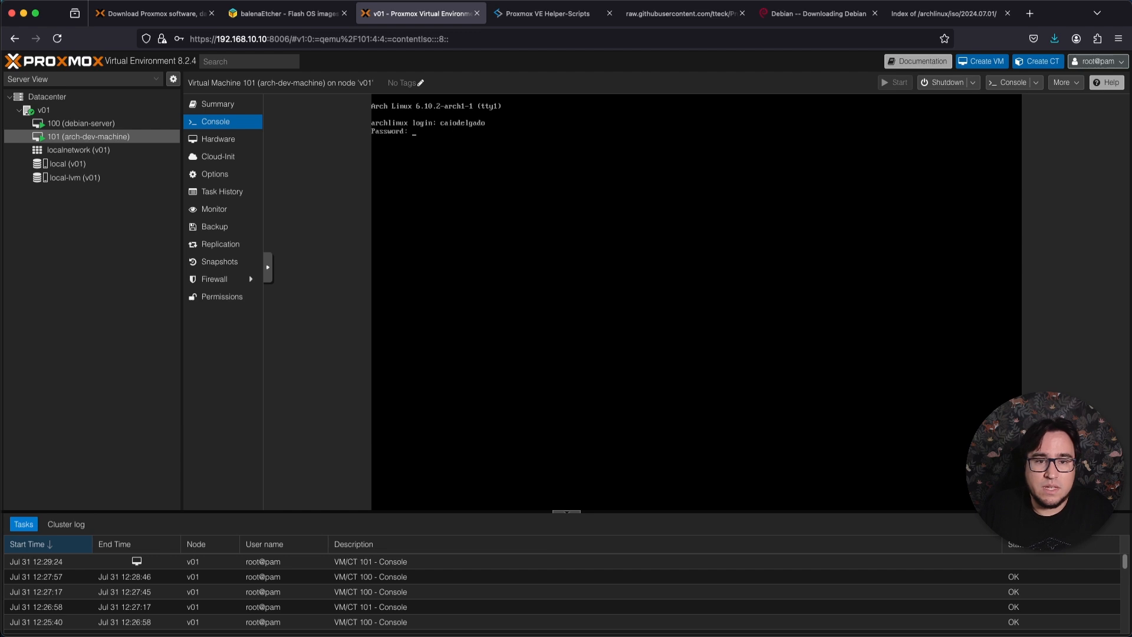
{"action": "key", "text": "Return"}
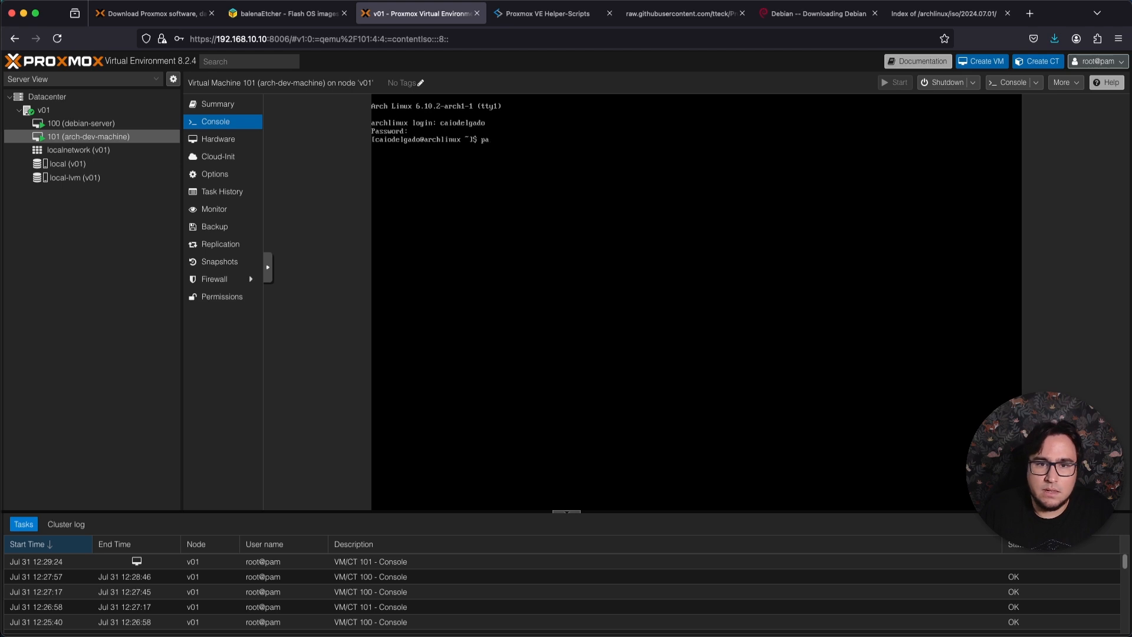
Install the guest agent on the arch-dev-machine with sudo pacman -S qemu-guest-agent, entering the account password and accepting the installation.
{"action": "type", "text": "pacma"}
{"action": "key", "text": "BackSpace"}
{"action": "key", "text": "BackSpace"}
{"action": "key", "text": "BackSpace"}
{"action": "key", "text": "BackSpace"}
{"action": "key", "text": "BackSpace"}
{"action": "type", "text": "sudo pacman"}
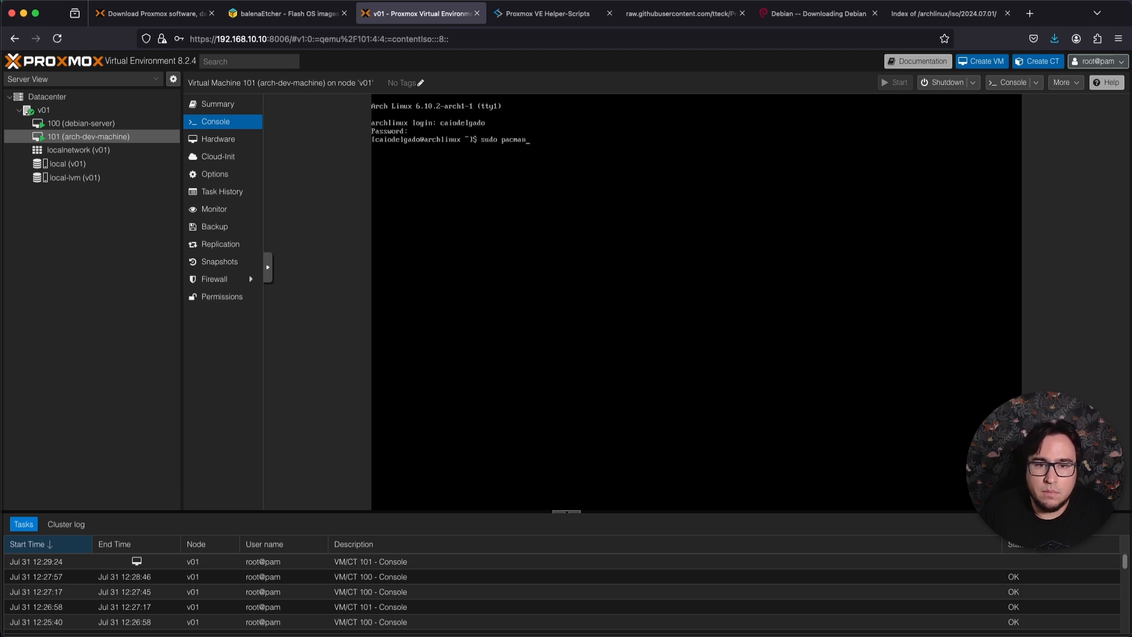
{"action": "type", "text": " -S qemu-guest-agent"}
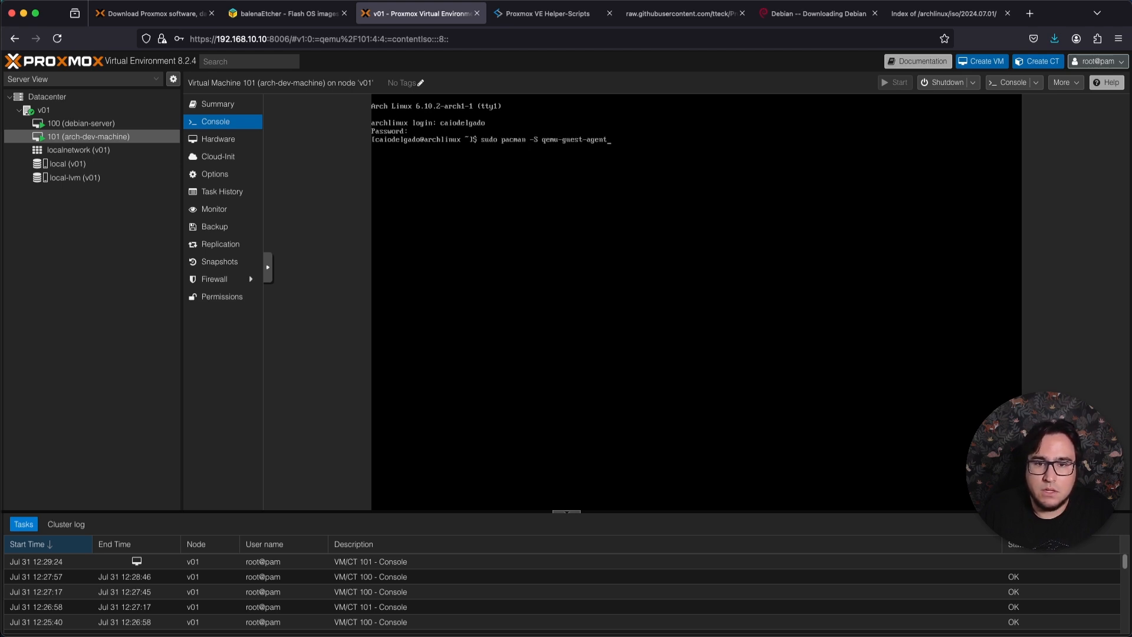
{"action": "key", "text": "Return"}
{"action": "key", "text": "Return"}
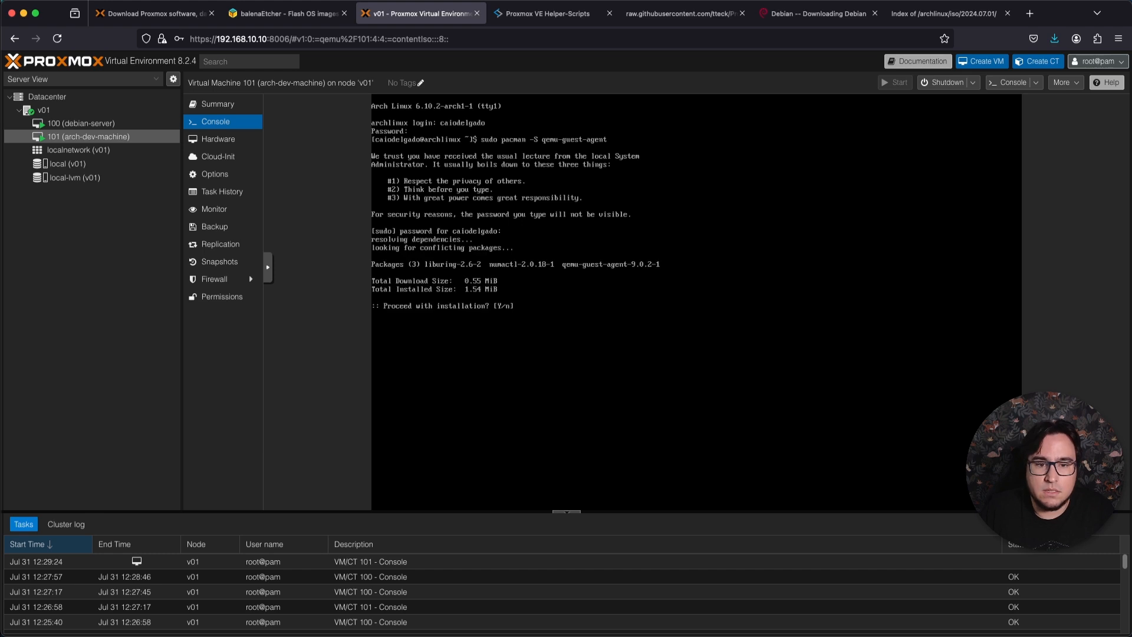
{"action": "type", "text": "y"}
{"action": "key", "text": "Return"}
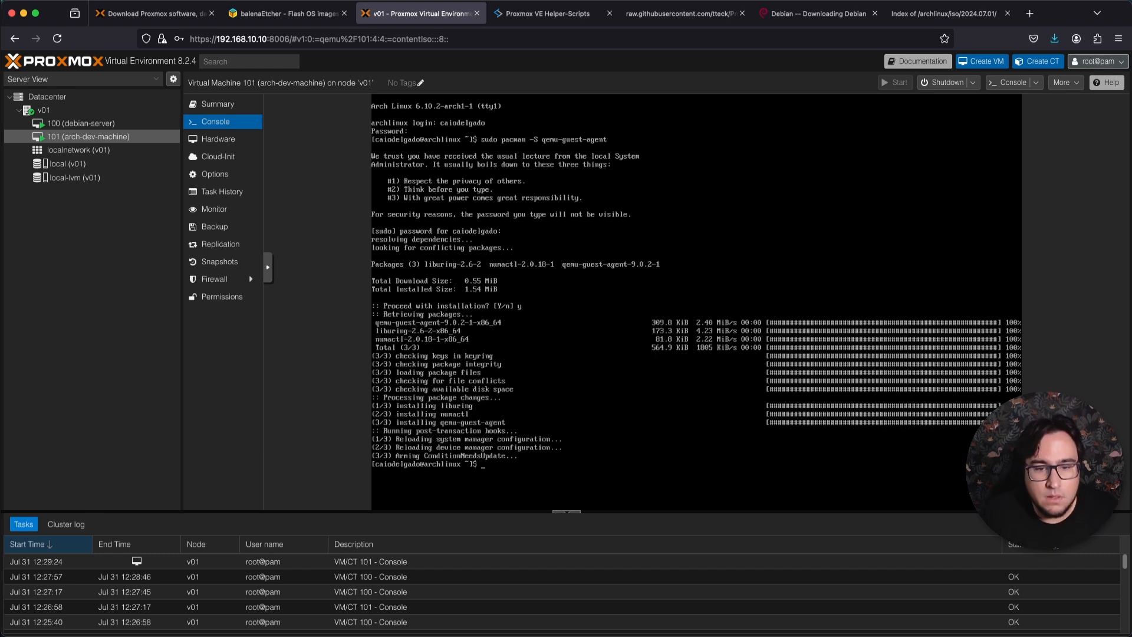
Check the guest agent's service with sudo systemctl status qemu-guest-agent and view the arch-dev-machine's summary.
{"action": "key", "text": "ctrl+l"}
{"action": "type", "text": "sudo s"}
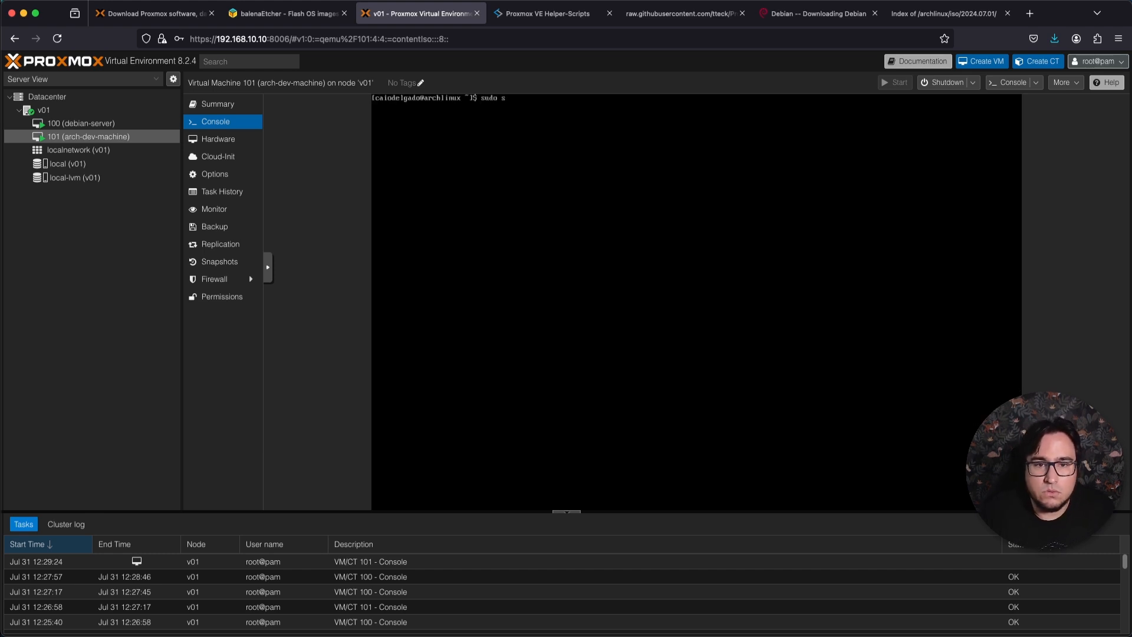
{"action": "type", "text": "ystemctl status qem"}
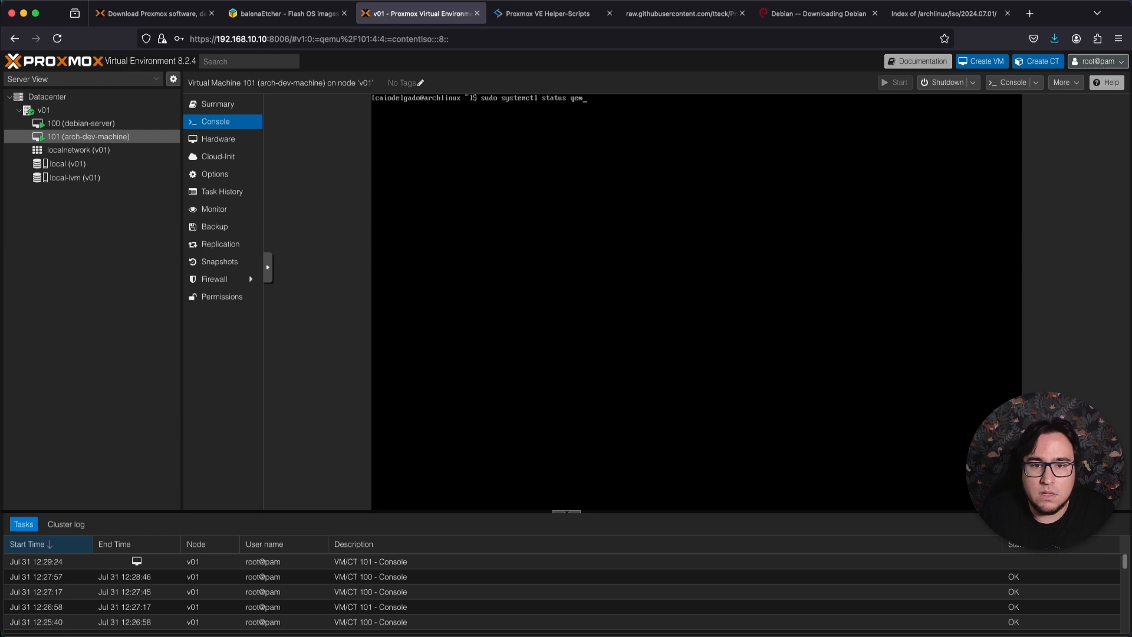
{"action": "type", "text": "u-guest-agent"}
{"action": "key", "text": "Return"}
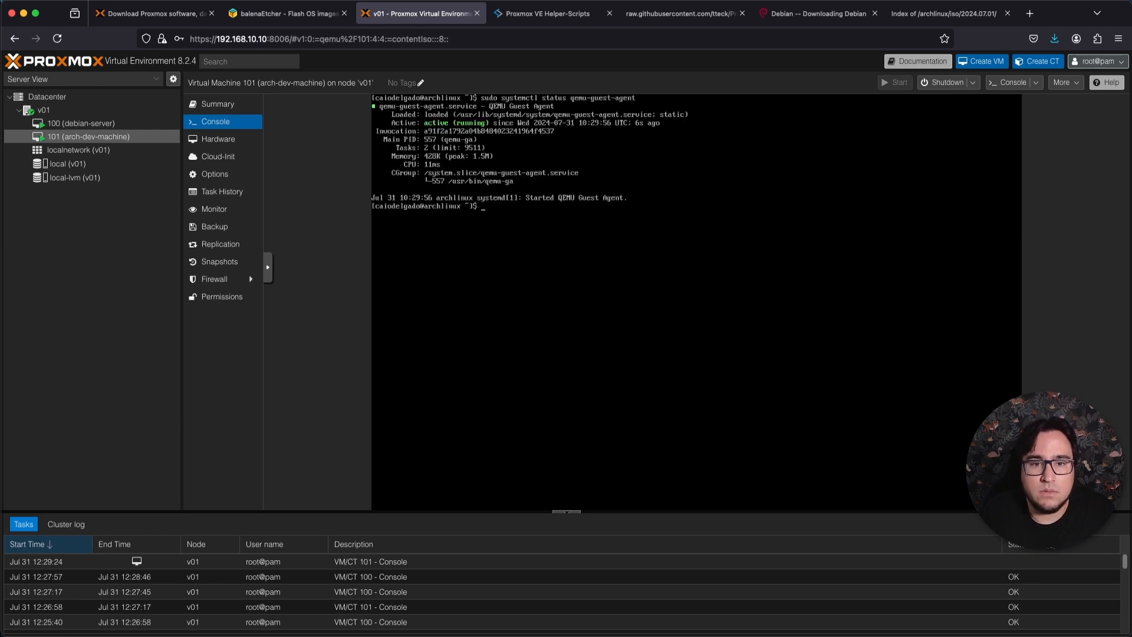
{"action": "left_click", "coordinate": [235, 109]}
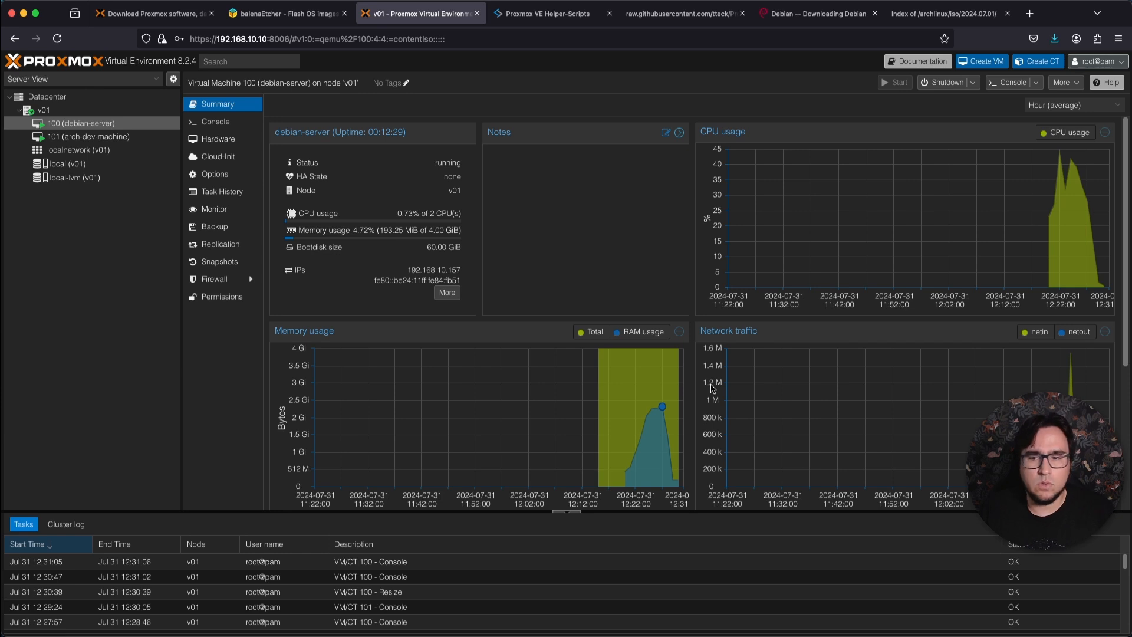
Reboot the debian-server, declining to save a password in the browser, and start the guest again from its console.
{"action": "left_click", "coordinate": [973, 83]}
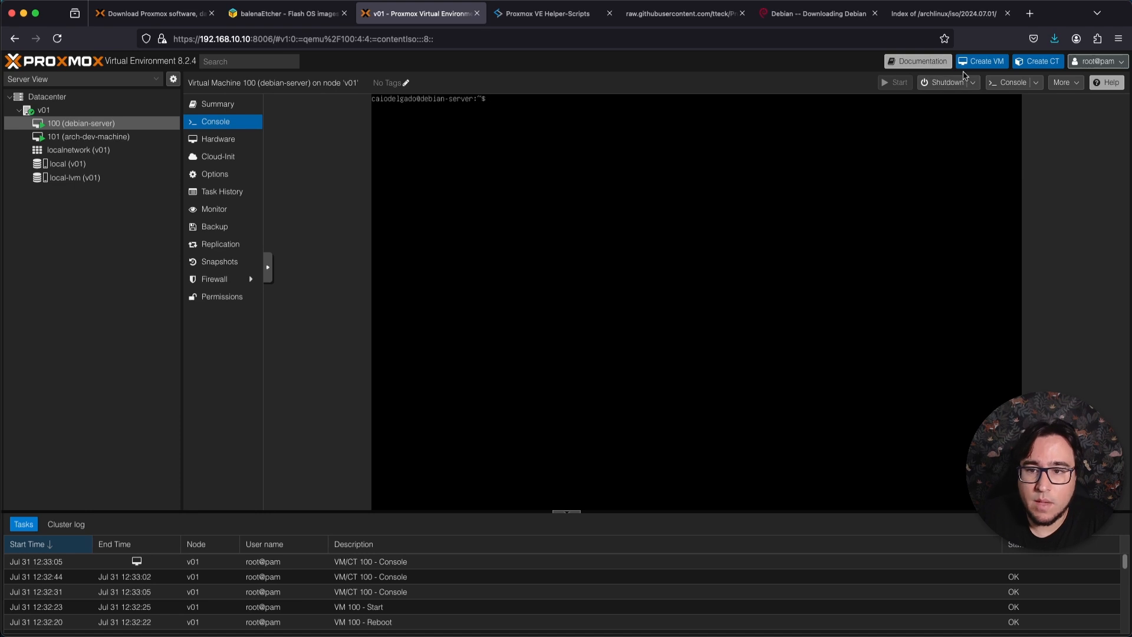
{"action": "left_click", "coordinate": [975, 84]}
{"action": "left_click", "coordinate": [950, 98]}
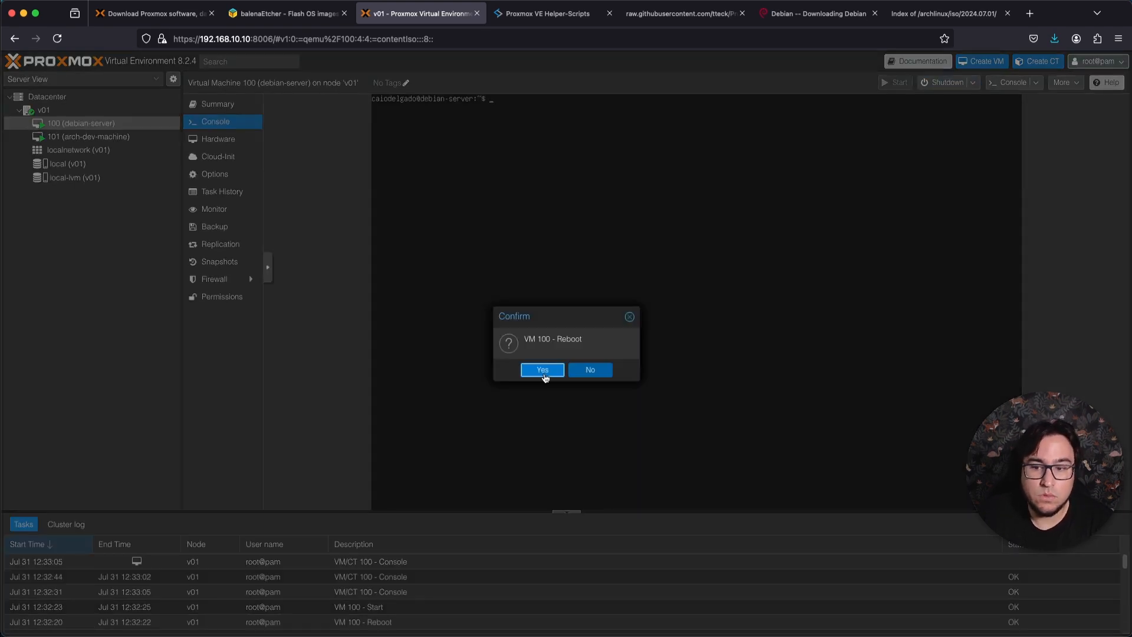
{"action": "left_click", "coordinate": [543, 370]}
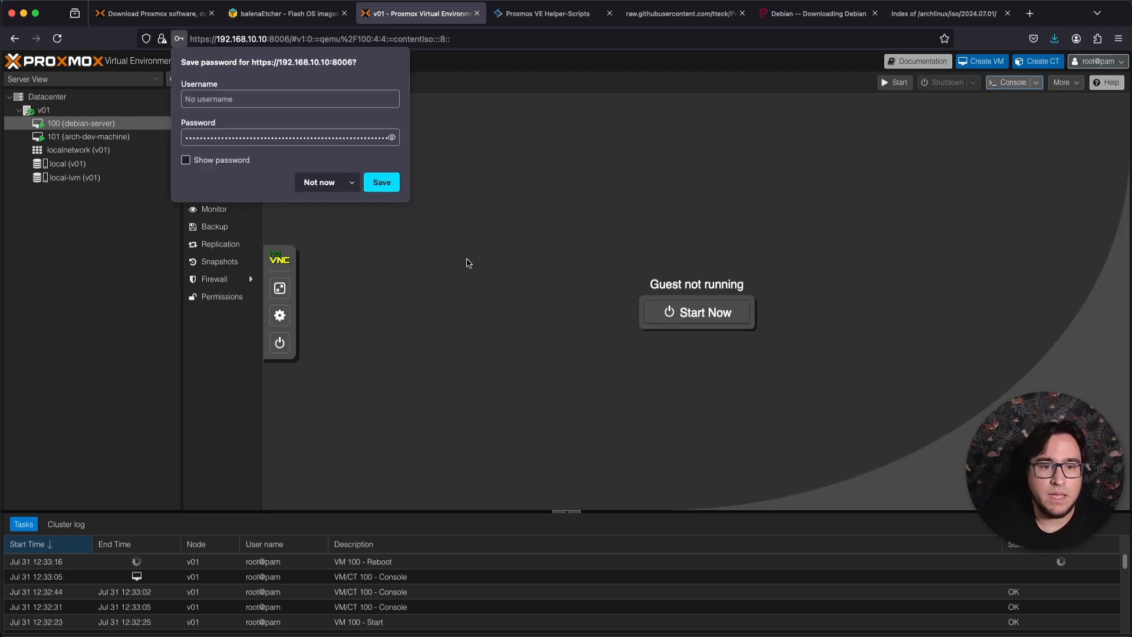
{"action": "left_click", "coordinate": [343, 188]}
{"action": "left_click", "coordinate": [714, 316]}
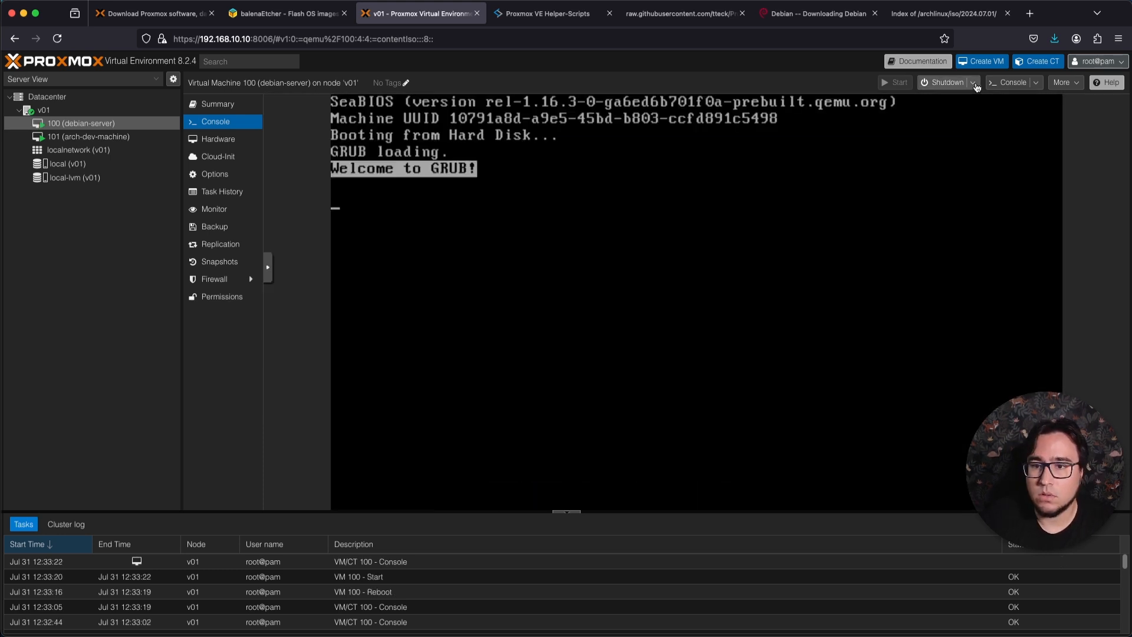
Stop the debian-server immediately without overruling active shutdown tasks, and decline to save a password in the browser.
{"action": "left_click", "coordinate": [972, 82]}
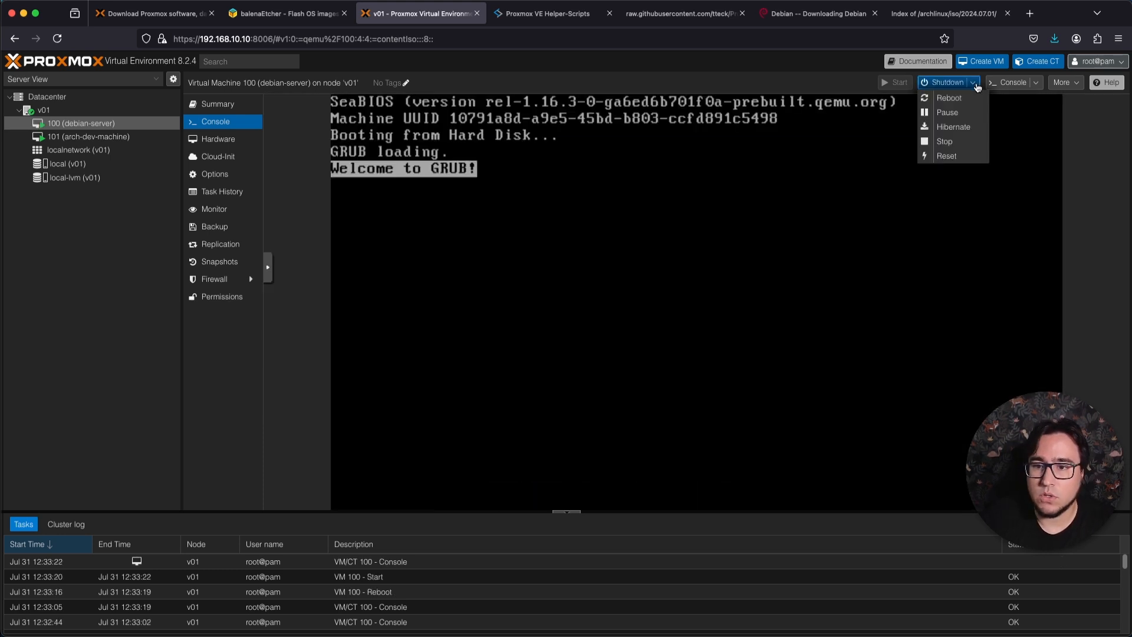
{"action": "left_click", "coordinate": [962, 146]}
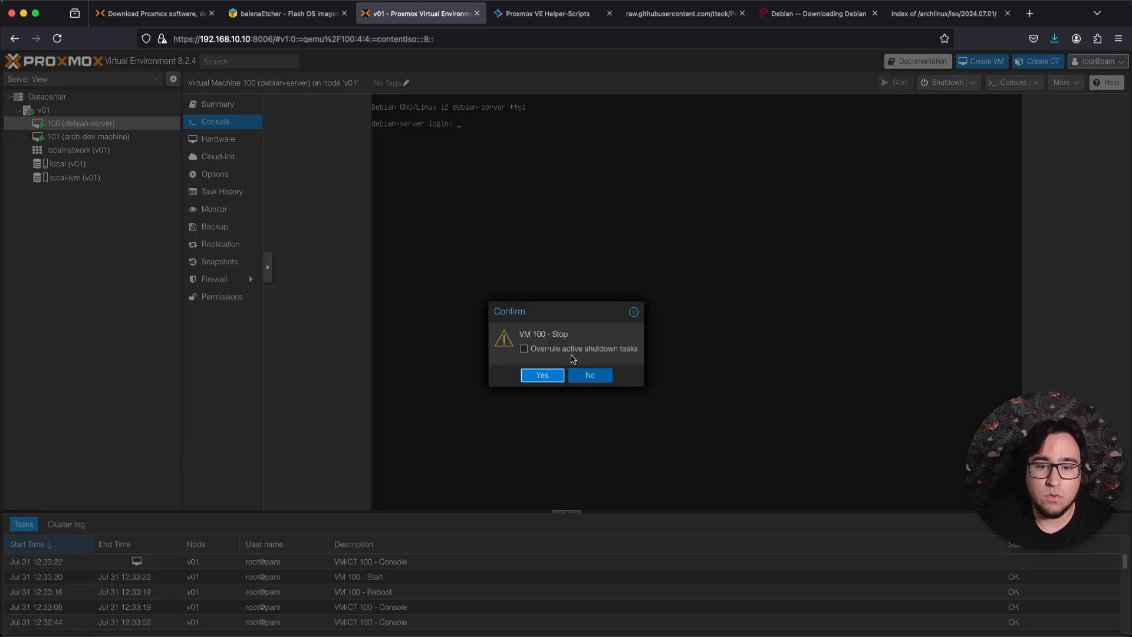
{"action": "left_click", "coordinate": [548, 376]}
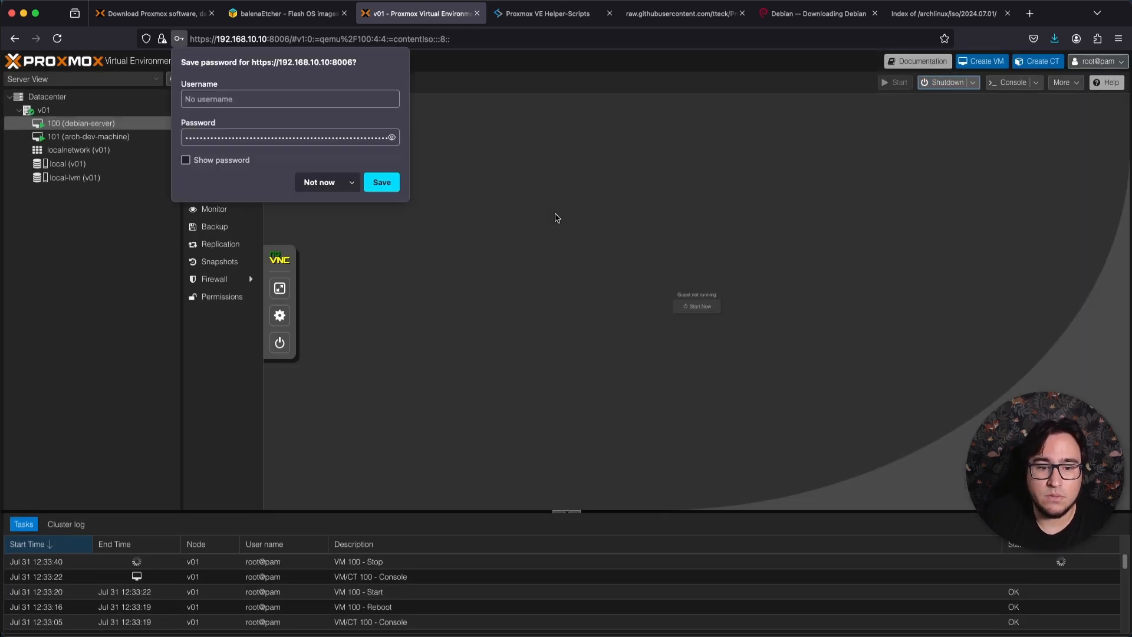
{"action": "left_click", "coordinate": [313, 183]}
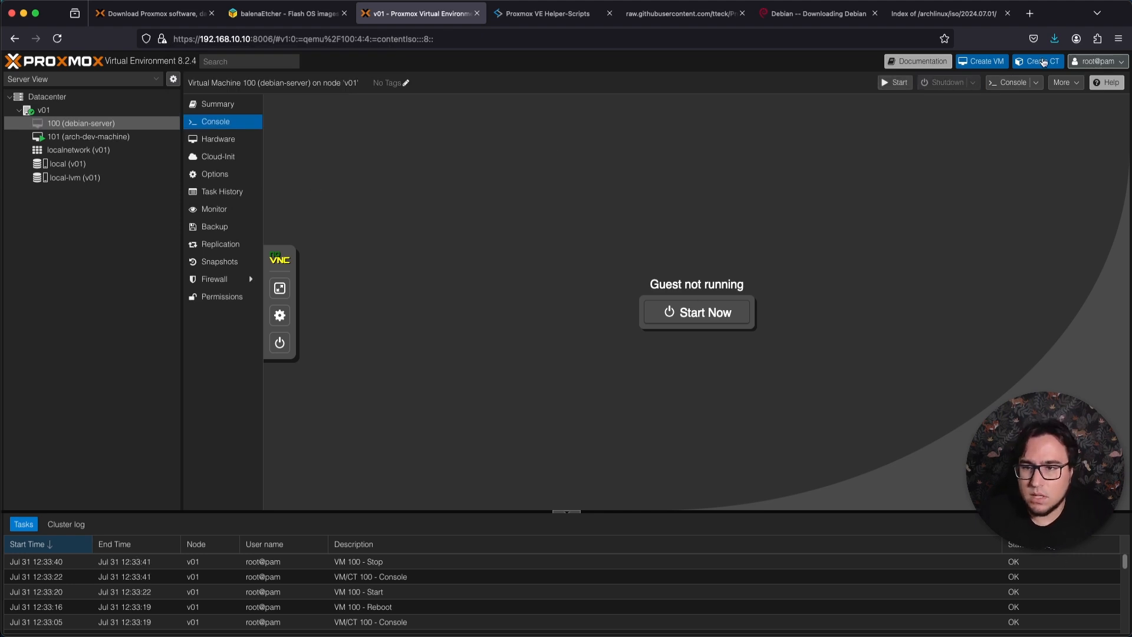
{"action": "left_click", "coordinate": [1066, 82]}
{"action": "left_click", "coordinate": [914, 112]}
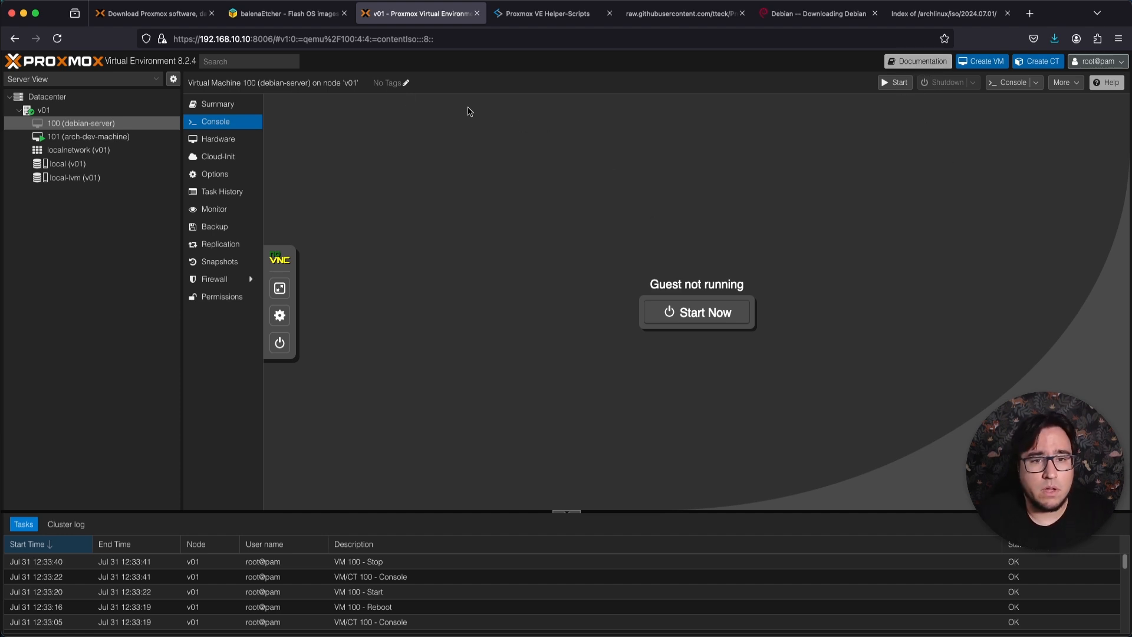
Open the online HTML version of the Proxmox VE Administration Guide from the documentation and read through its introduction.
{"action": "left_click", "coordinate": [911, 63]}
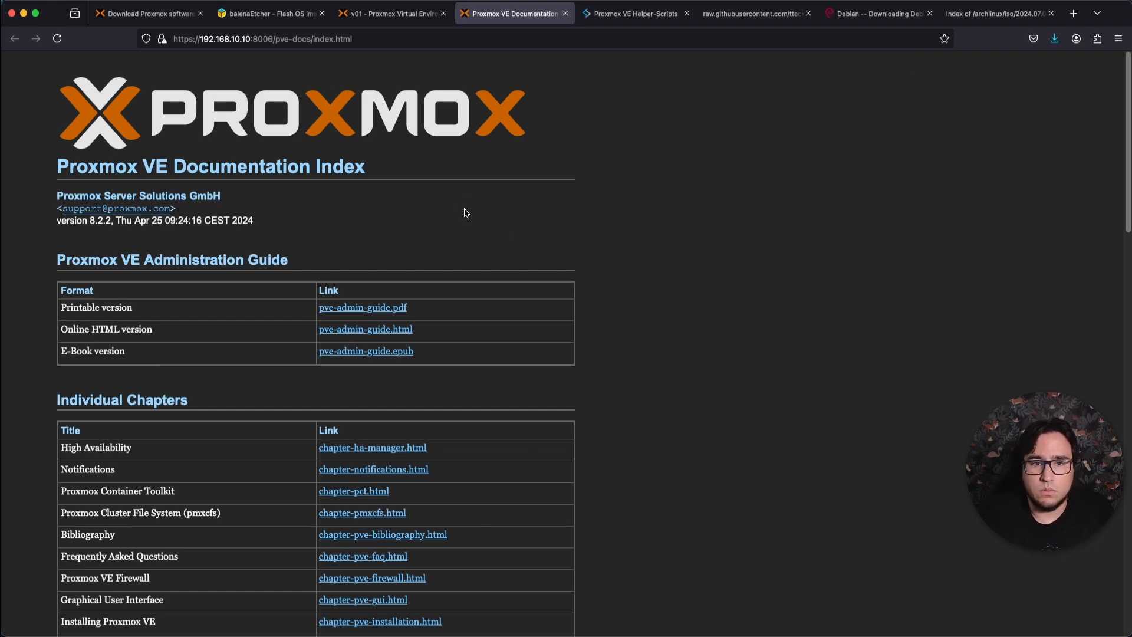
{"action": "left_click", "coordinate": [406, 330]}
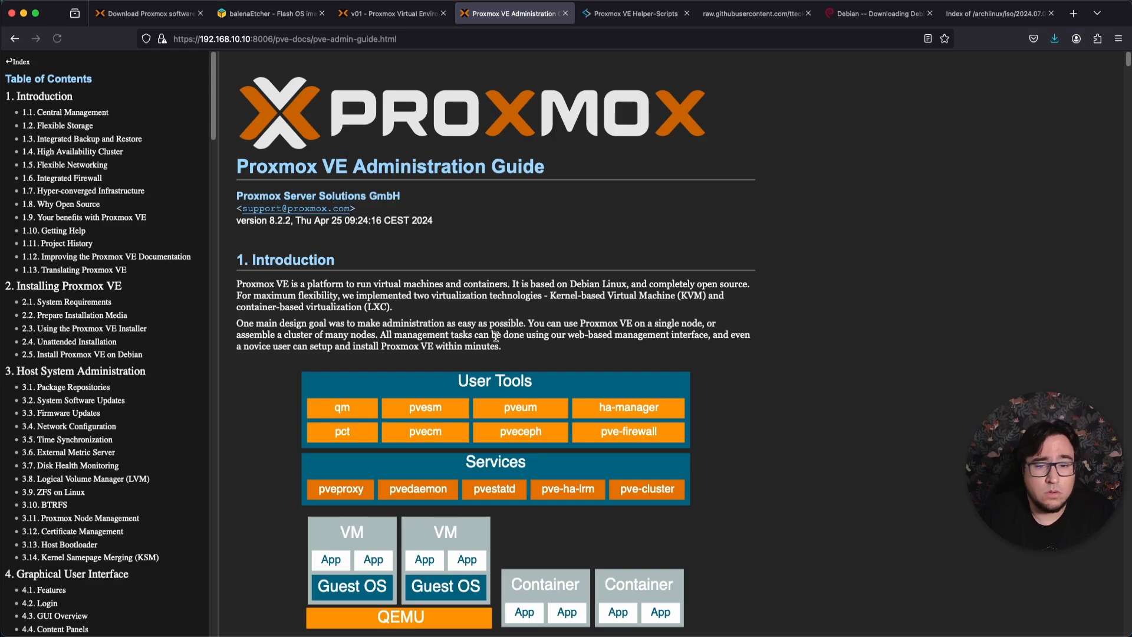
{"action": "scroll", "coordinate": [496, 336], "scroll_direction": "down", "scroll_amount": 5}
{"action": "scroll", "coordinate": [496, 336], "scroll_direction": "down", "scroll_amount": 15}
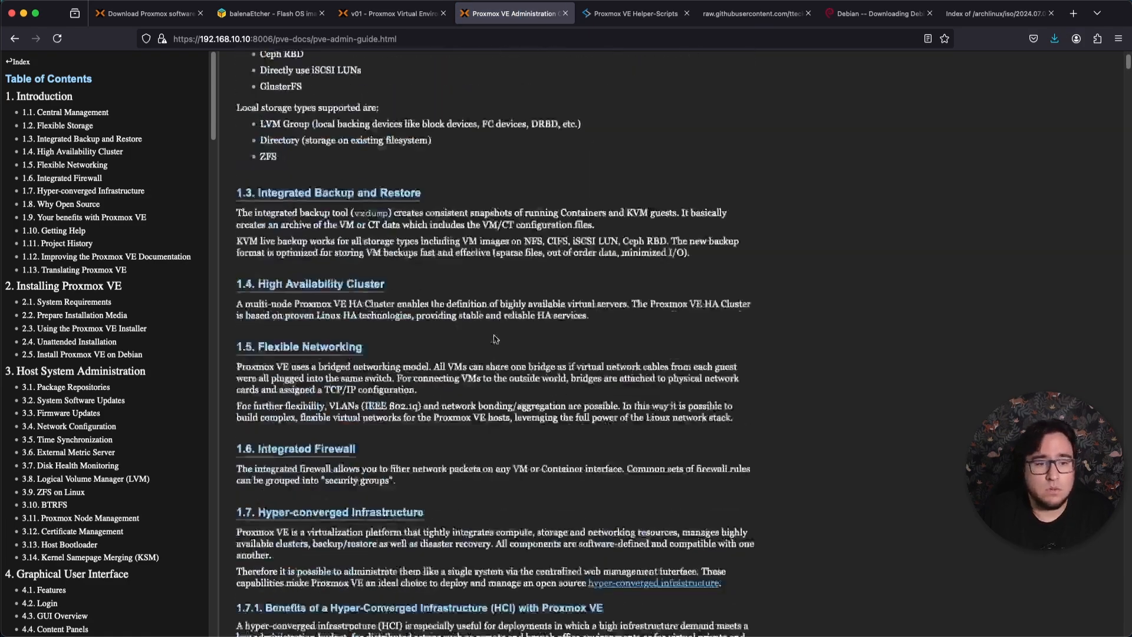
{"action": "scroll", "coordinate": [498, 341], "scroll_direction": "down", "scroll_amount": 10}
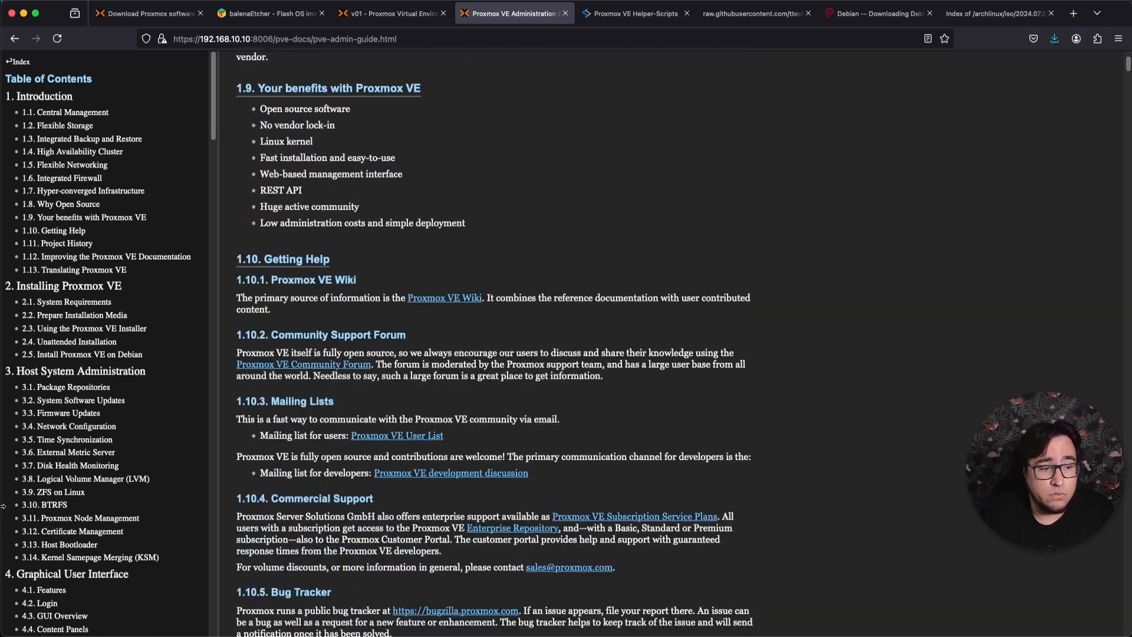